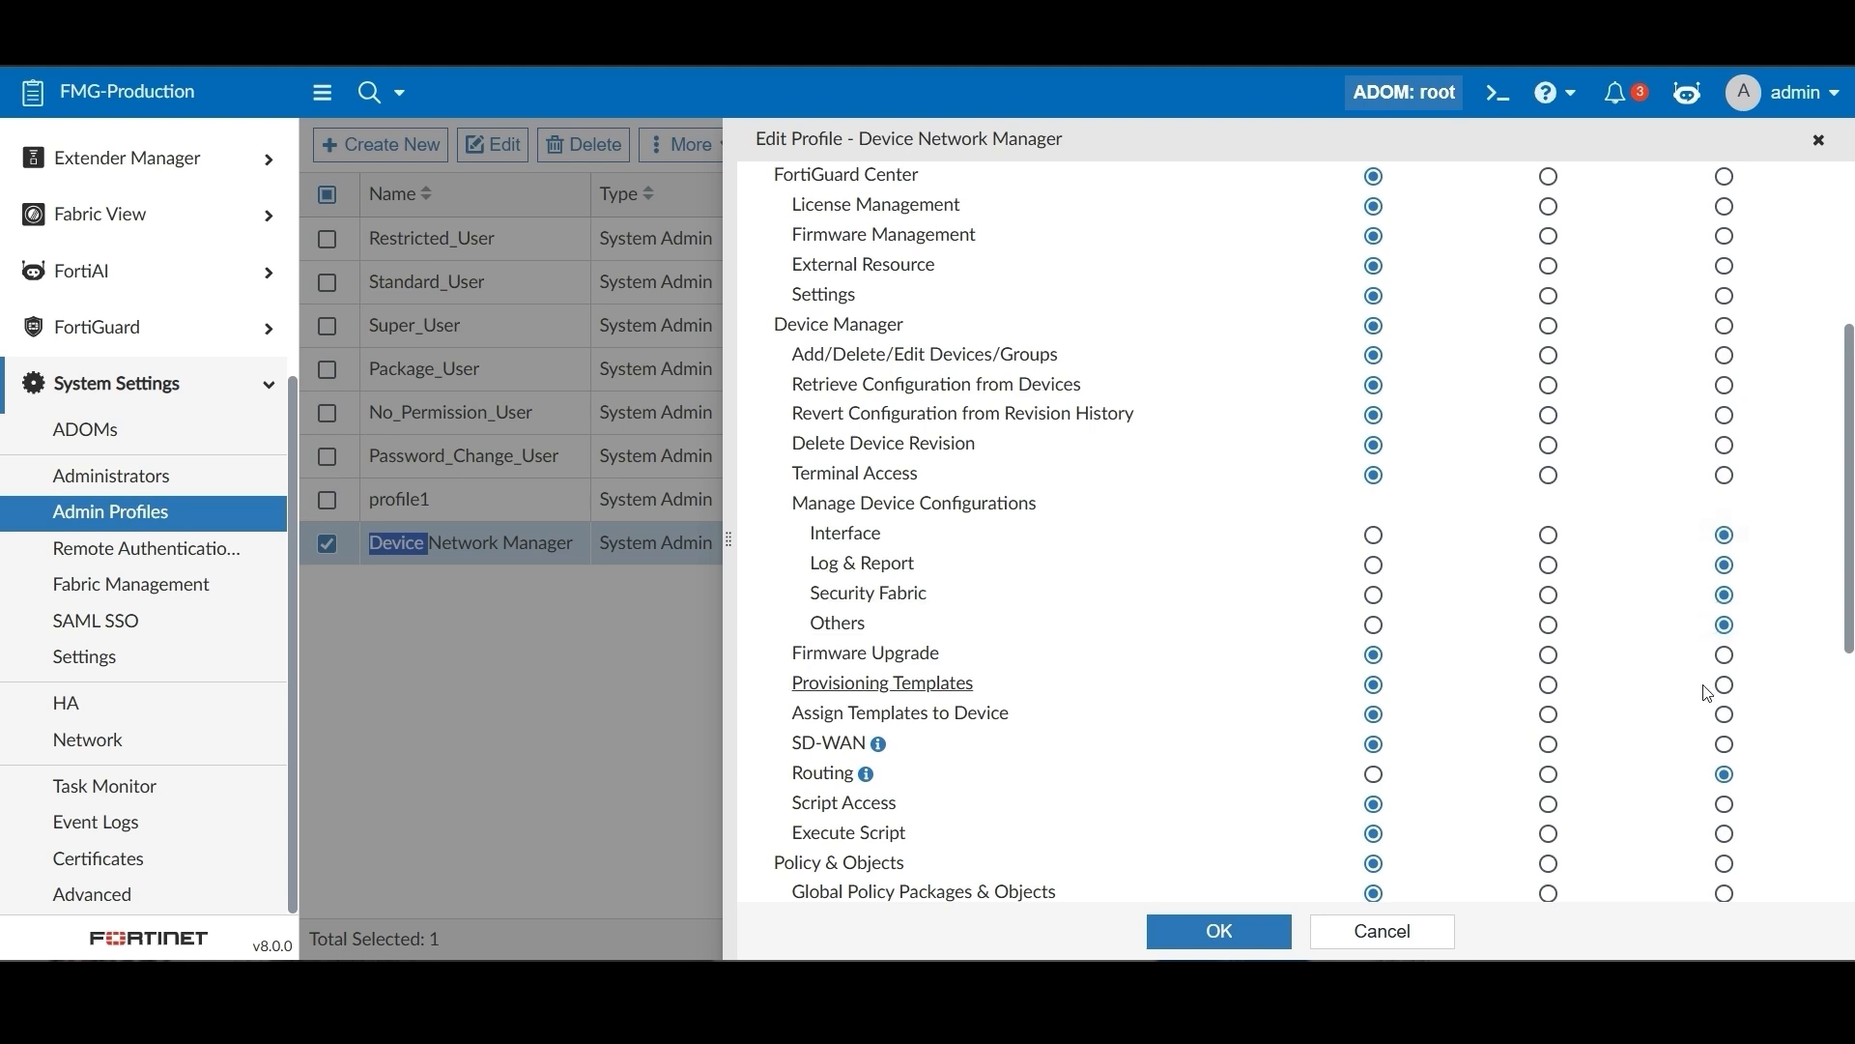
Keep the Device Network Manager profile's Routing permission set to None
scroll(1709, 694, "down", 1)
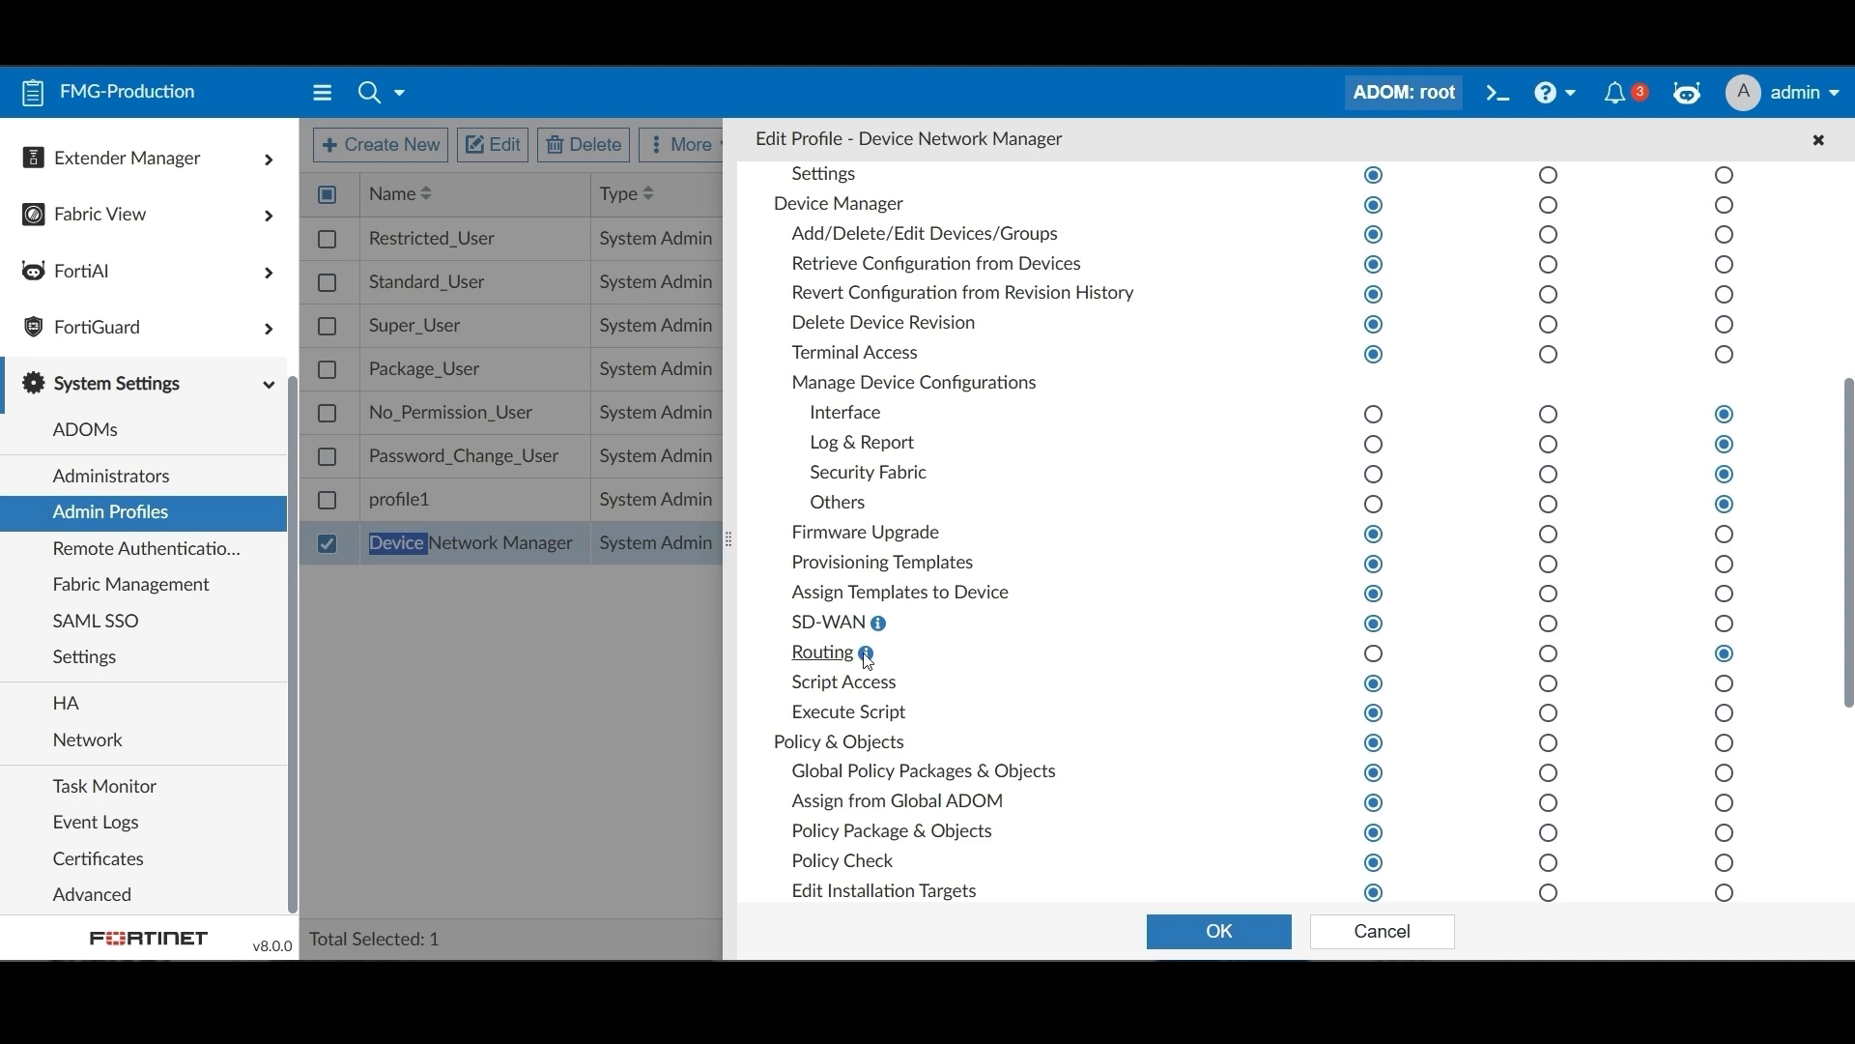
mouse_move(869, 663)
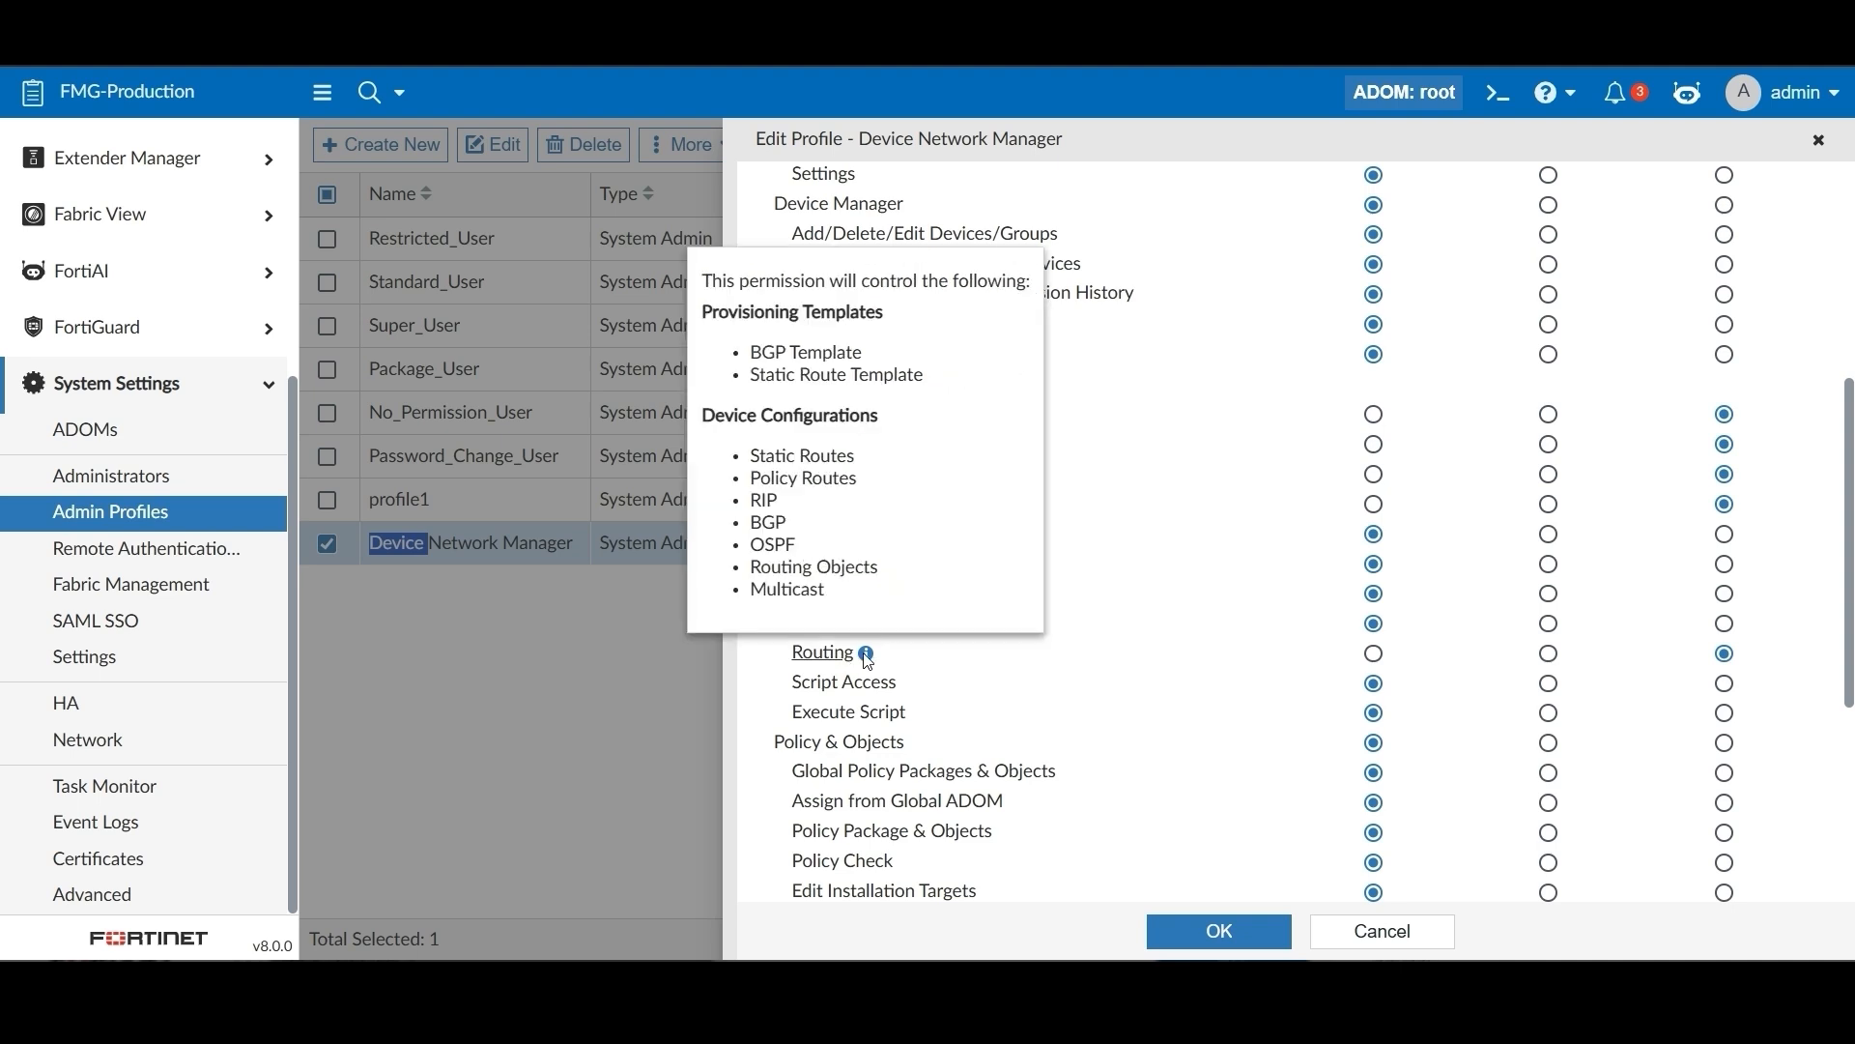
left_click(1730, 658)
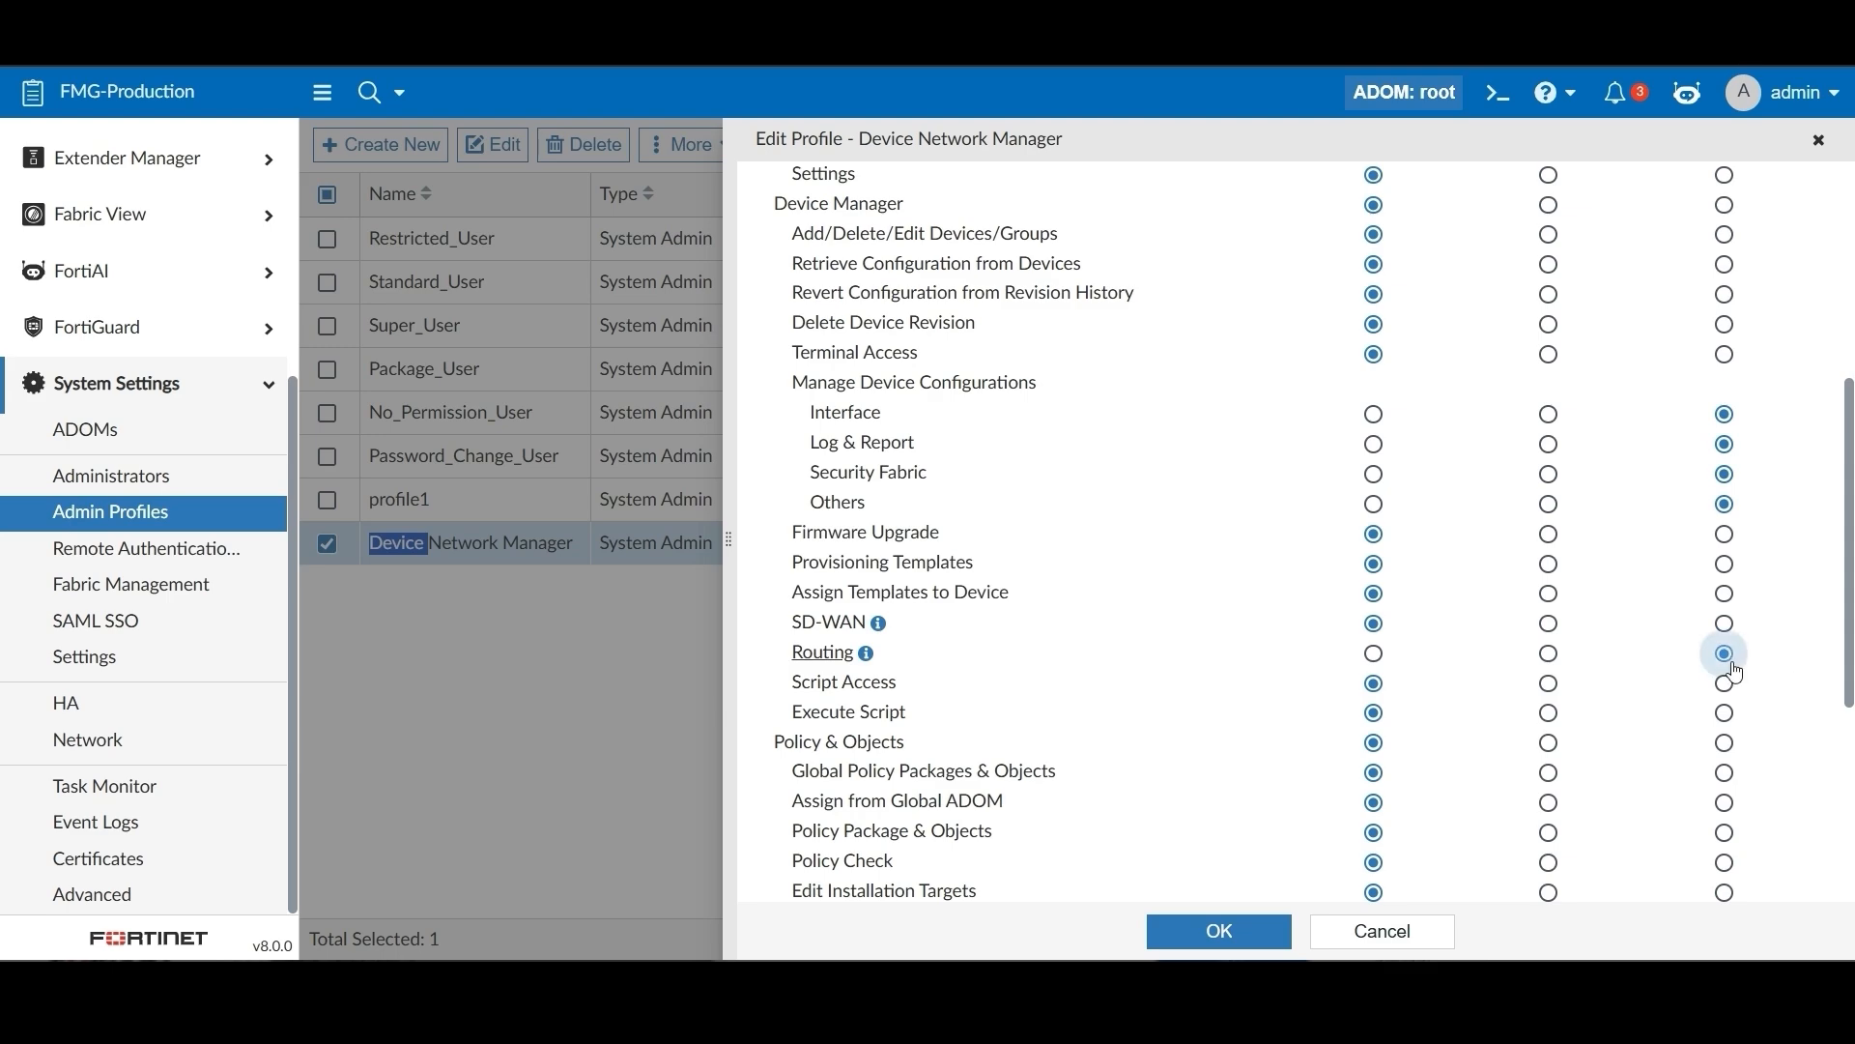
Save the profile and keep the branch administrator on the Device Network Manager profile
left_click(1270, 934)
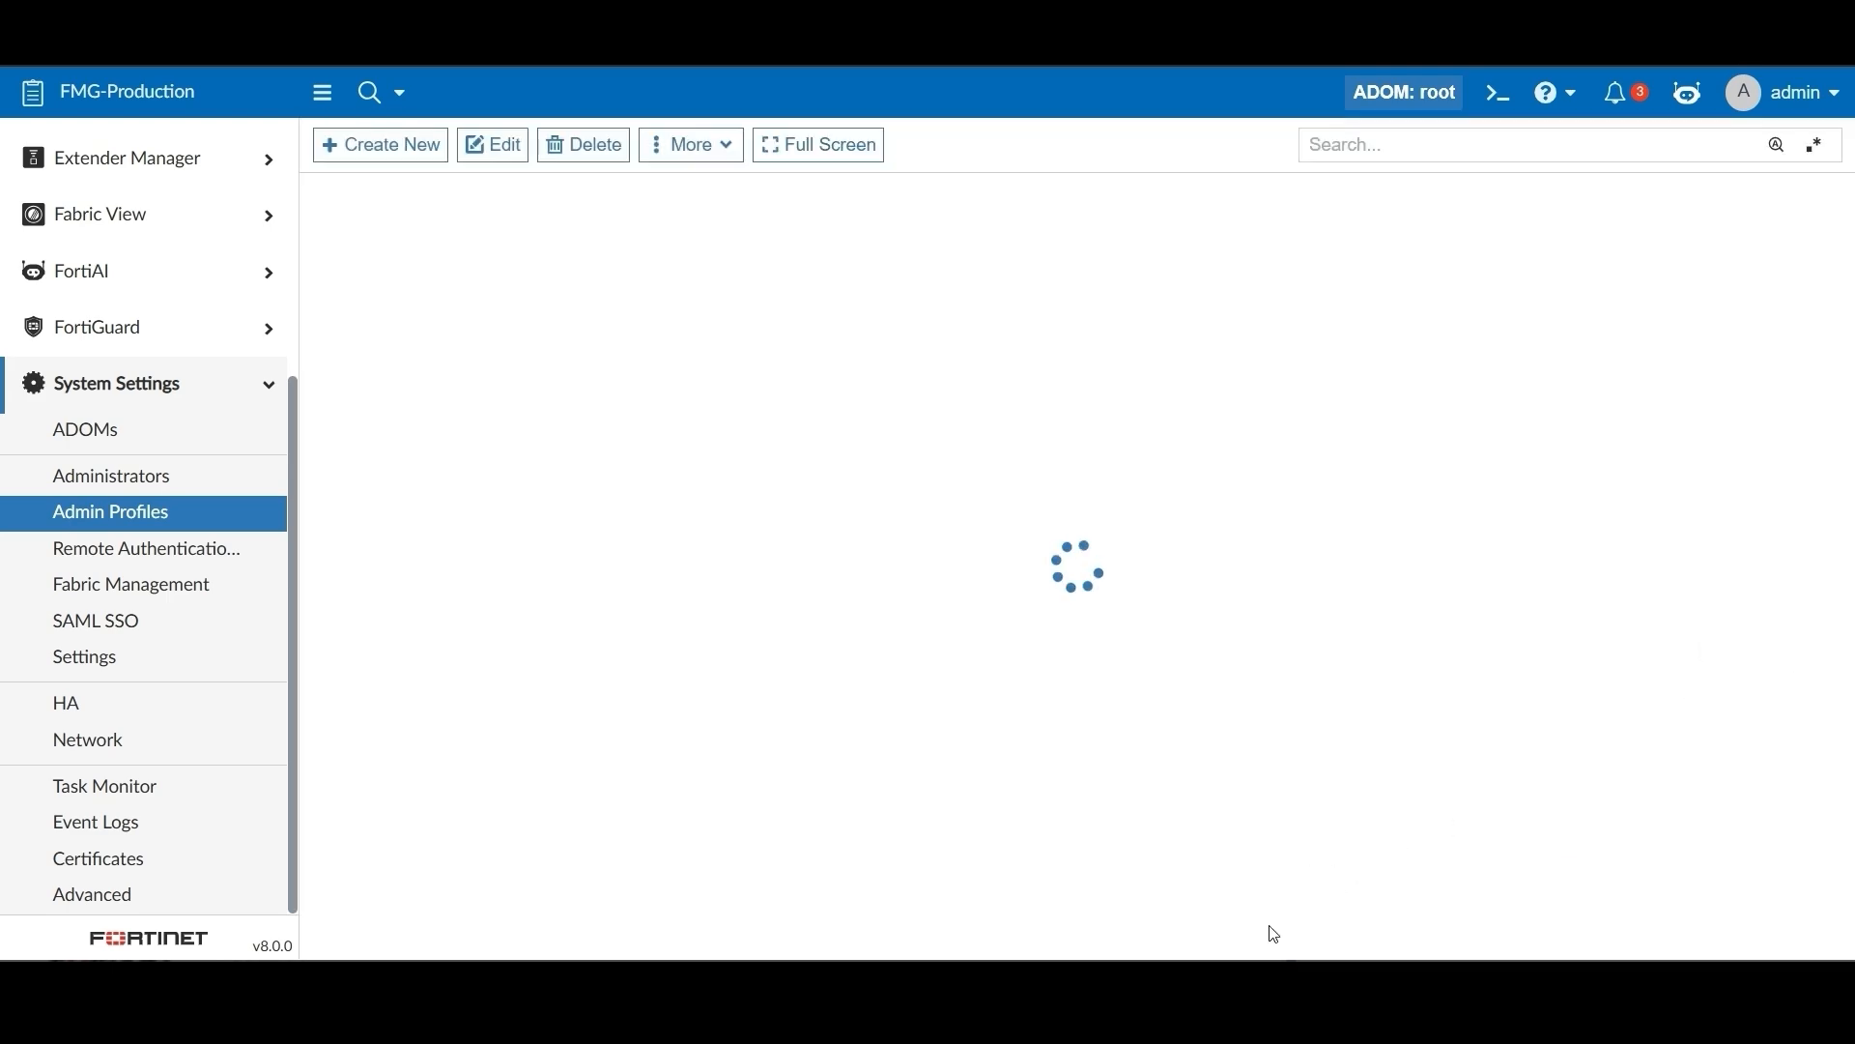
left_click(145, 476)
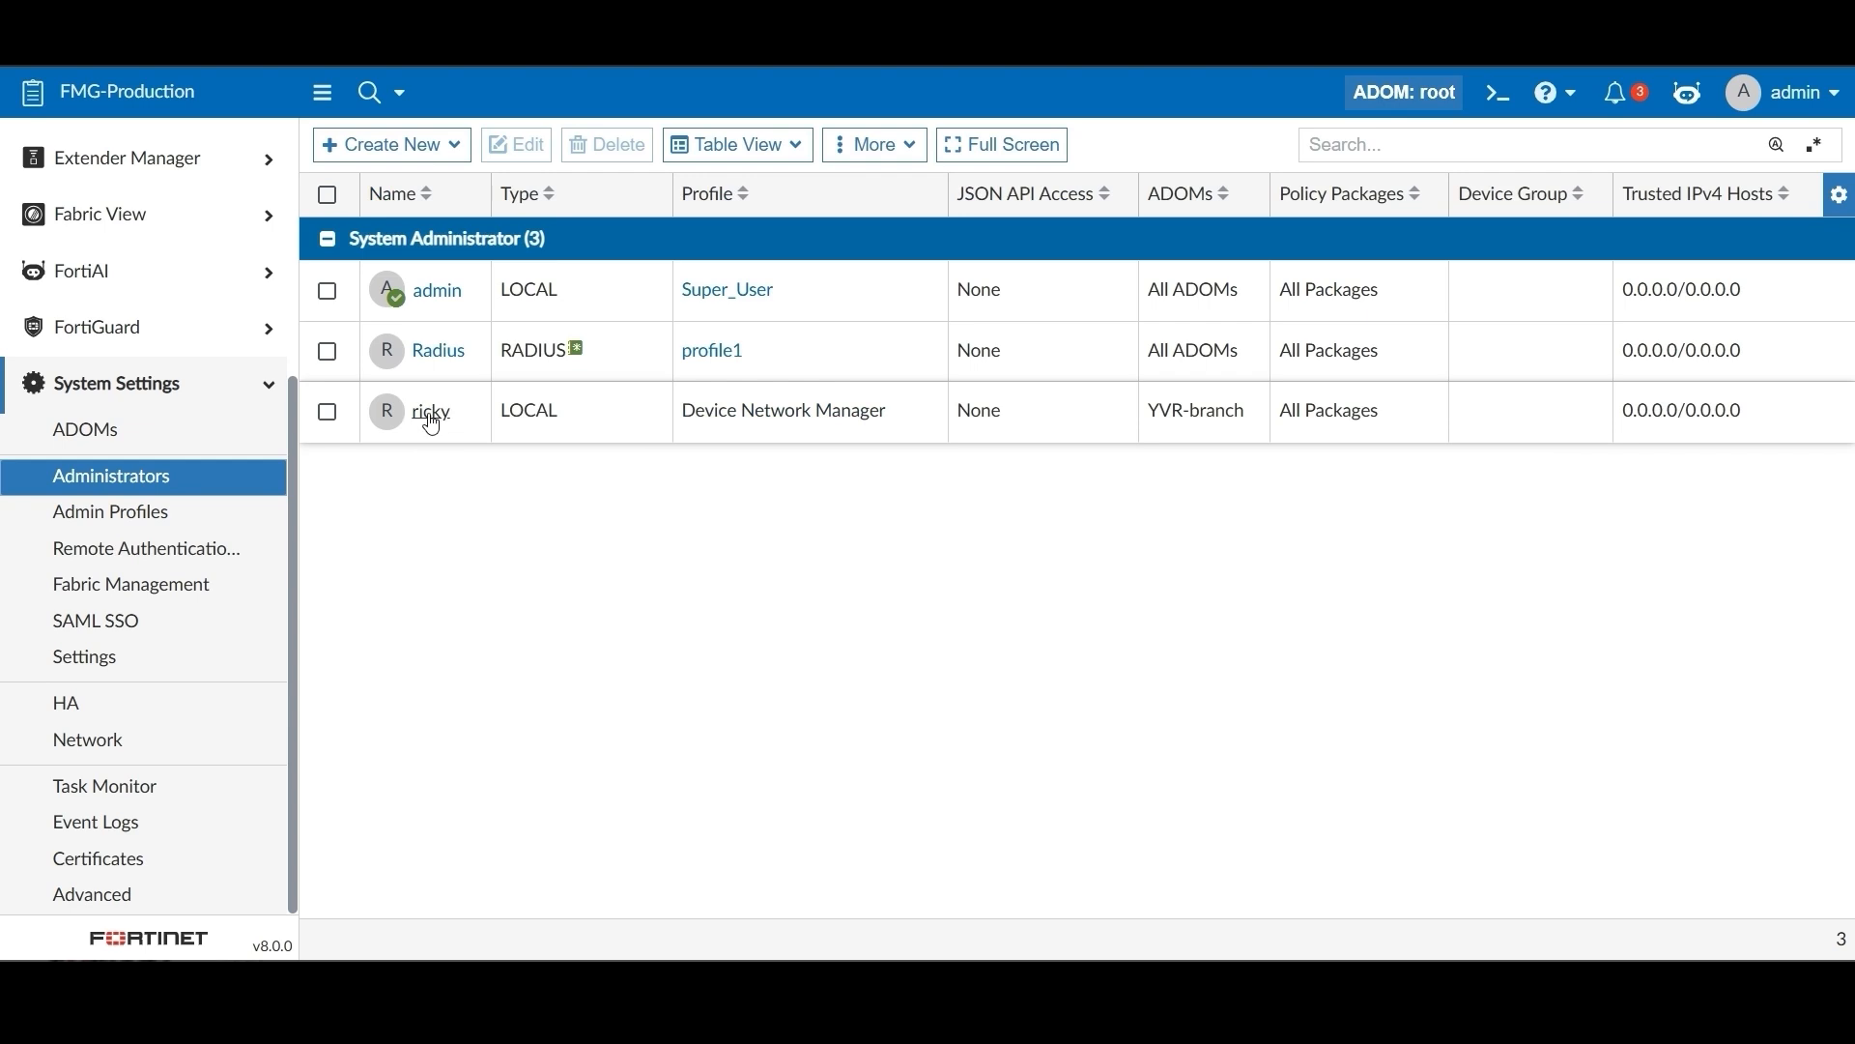
left_click(432, 416)
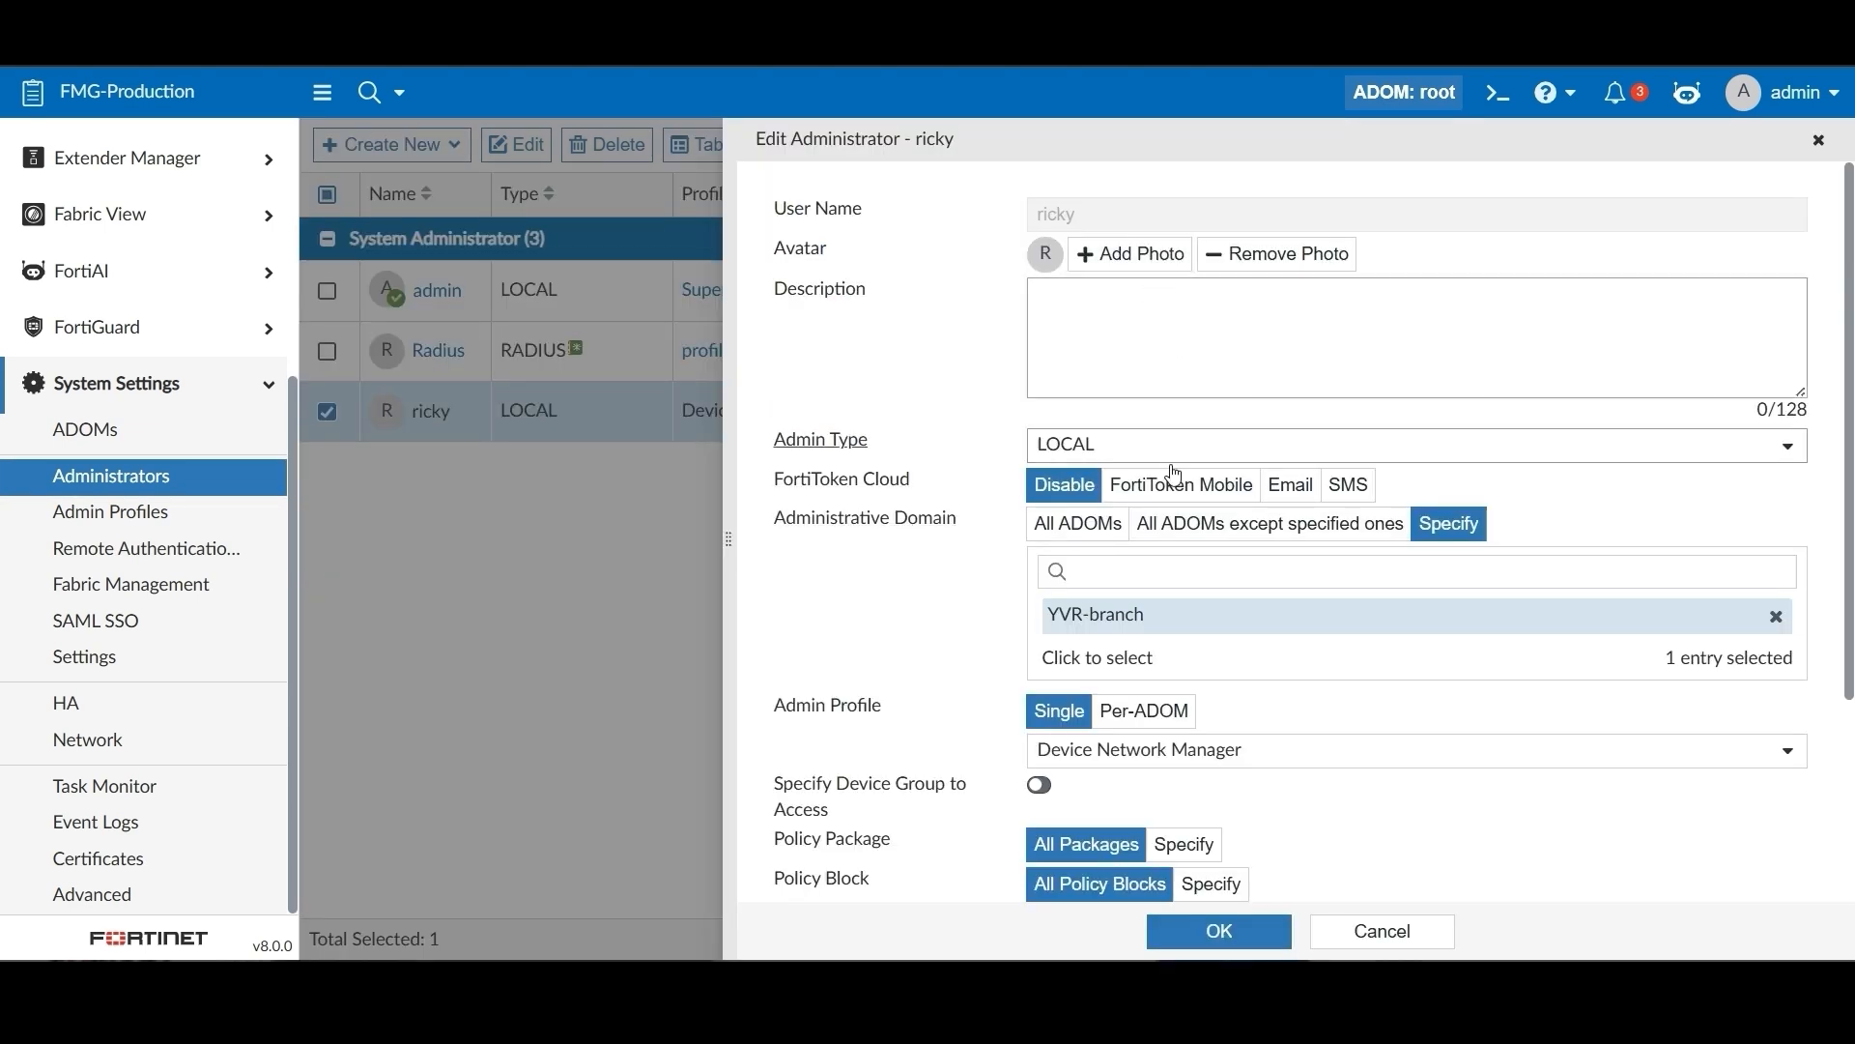
scroll(1176, 475, "down", 3)
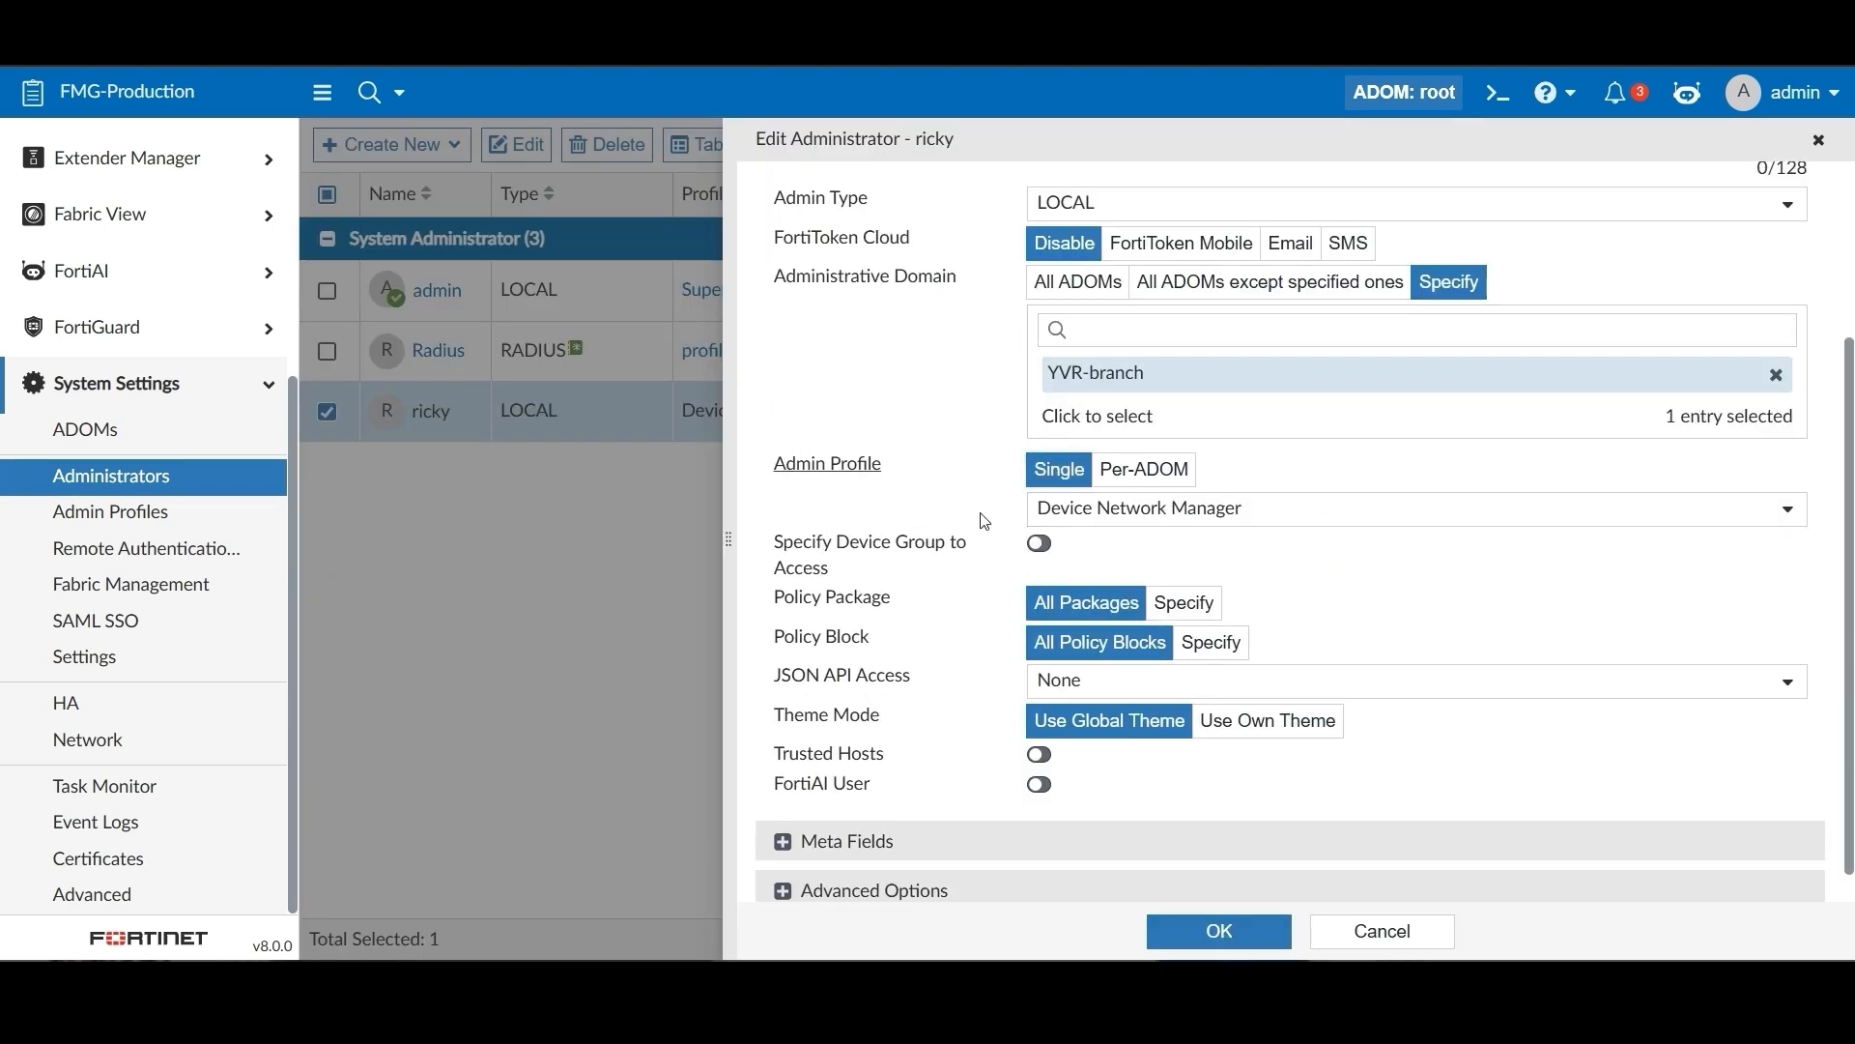
left_click(1189, 508)
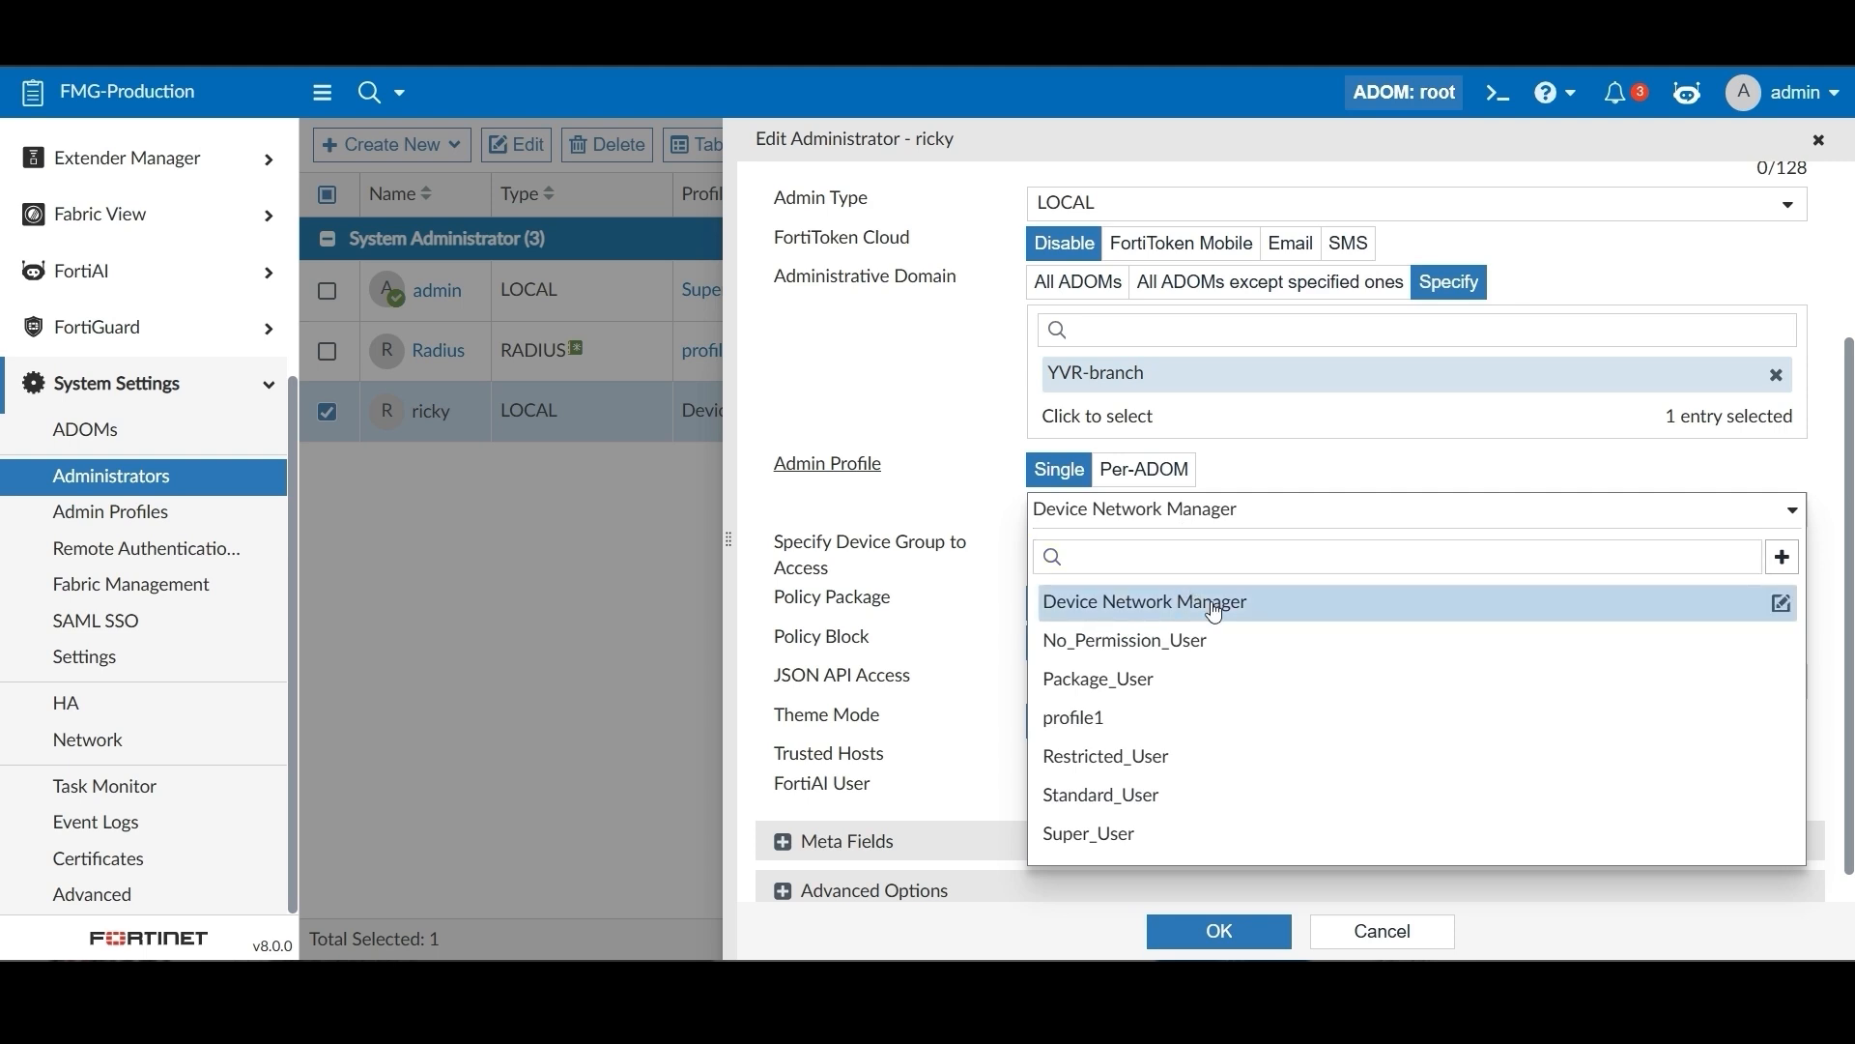
left_click(1209, 783)
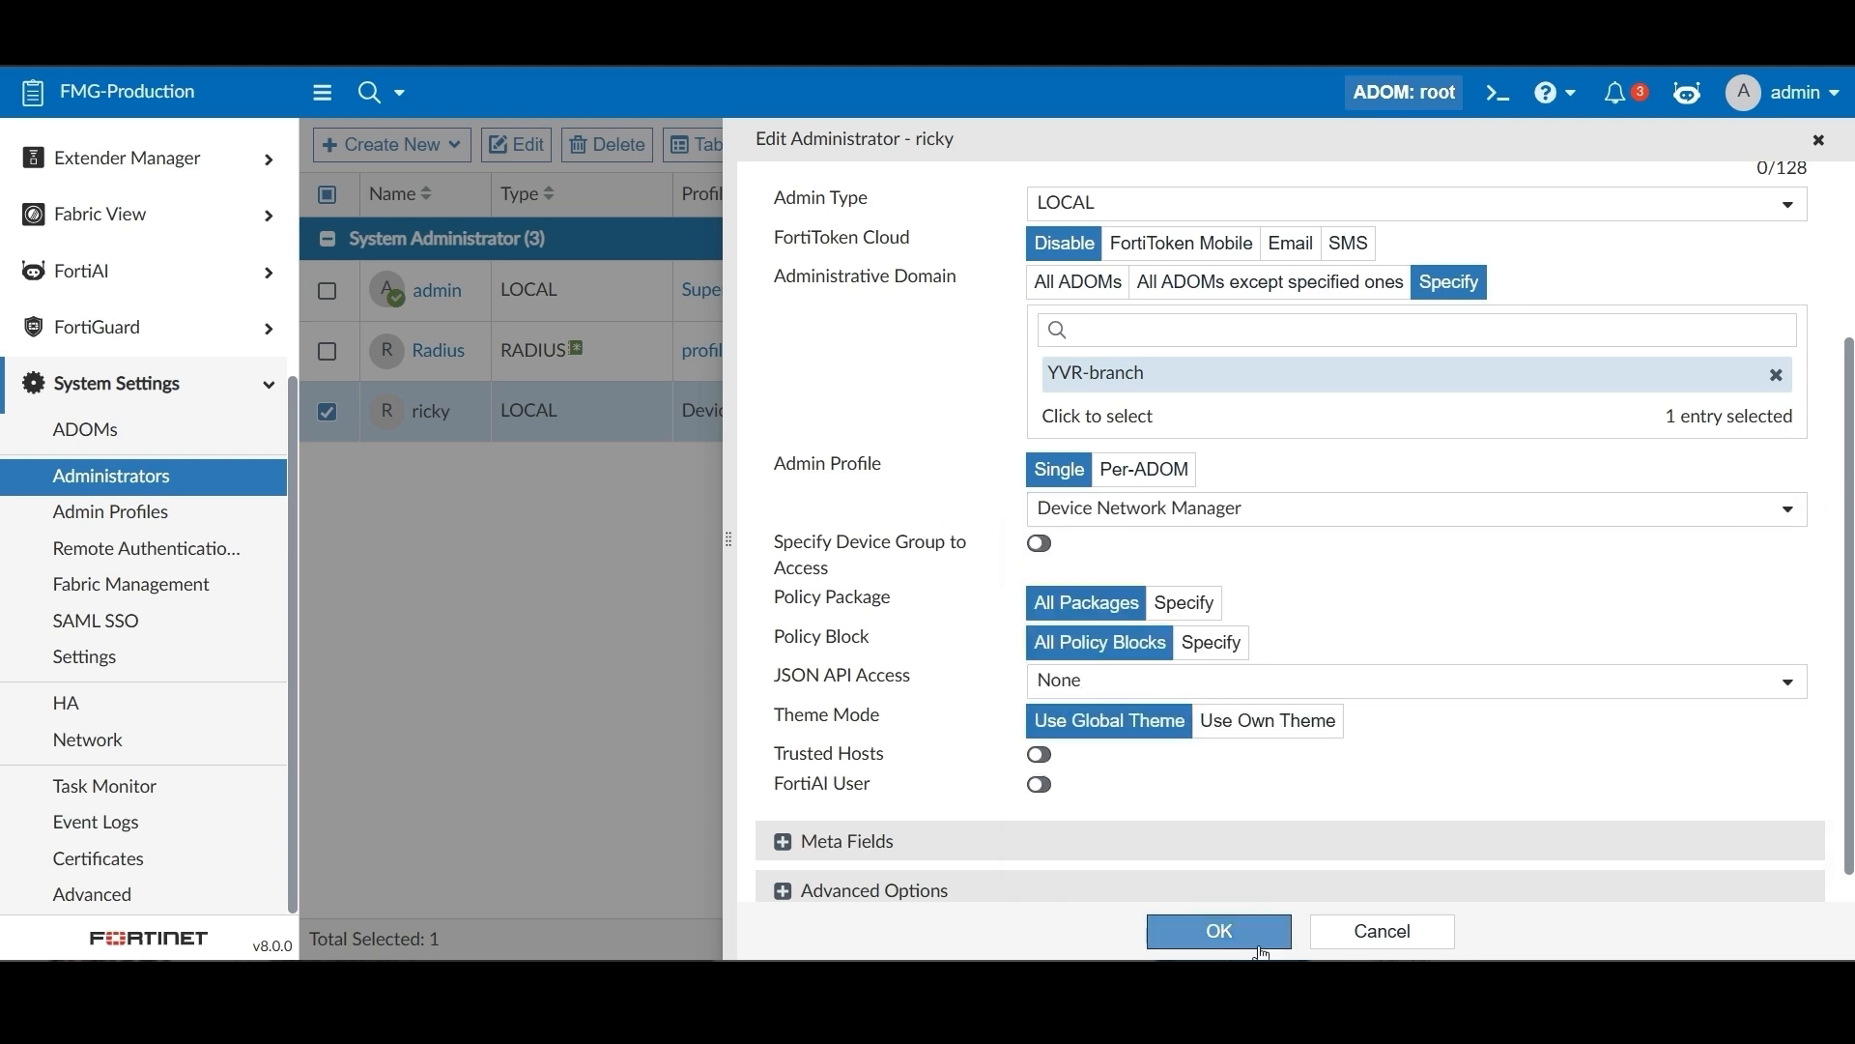
left_click(1225, 932)
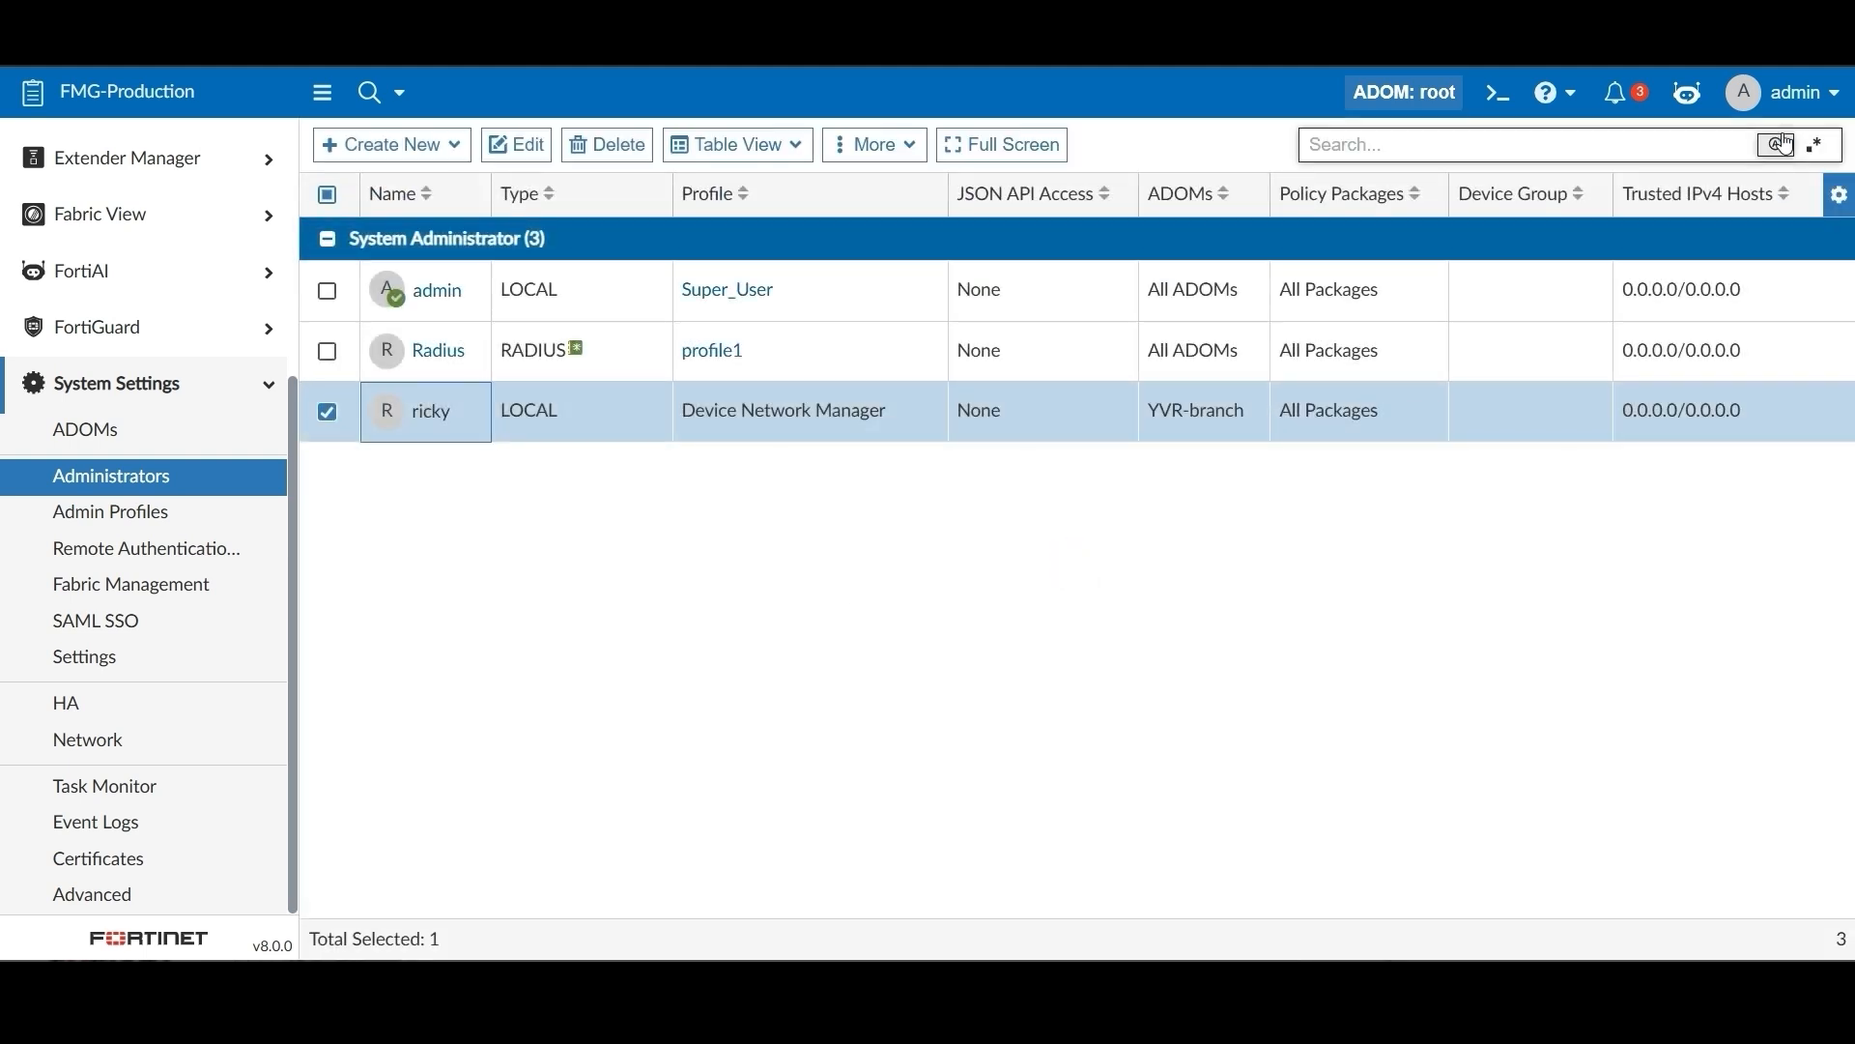
left_click(1793, 93)
Log out and sign back in as the restricted branch administrator
left_click(1681, 468)
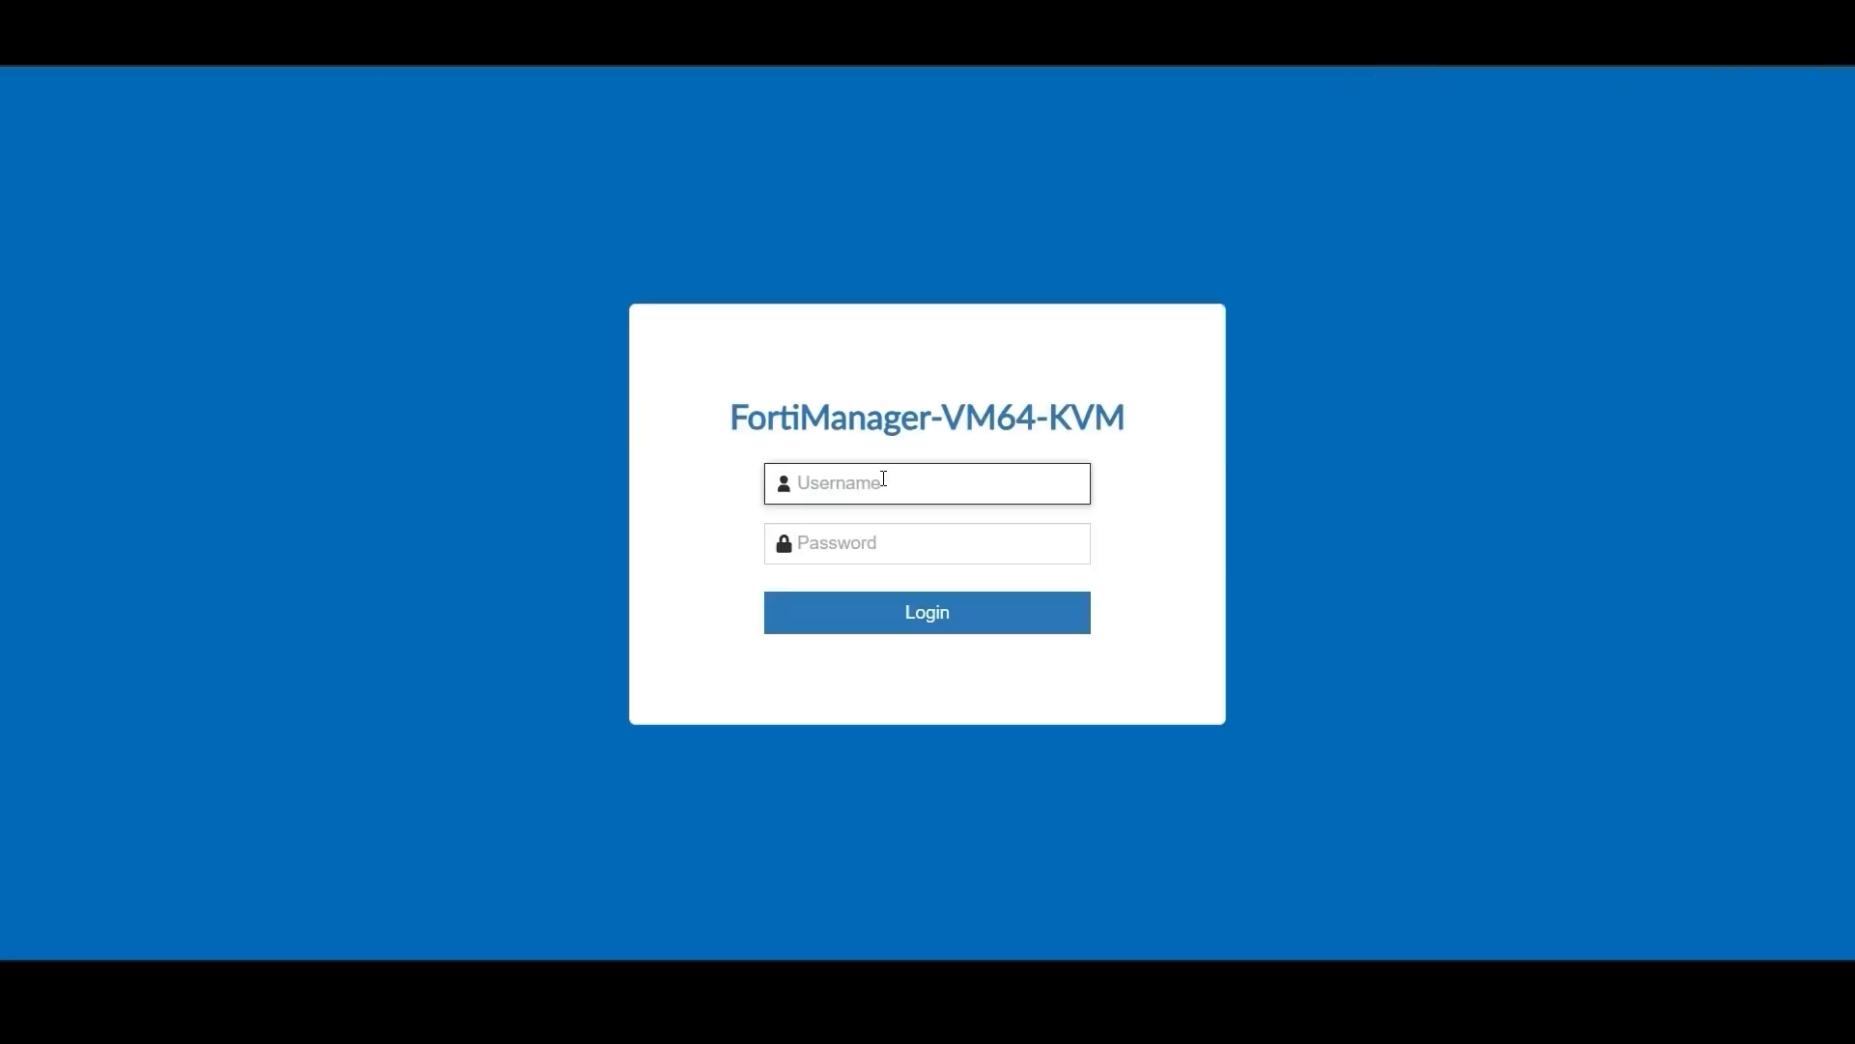
type("y")
key("Tab")
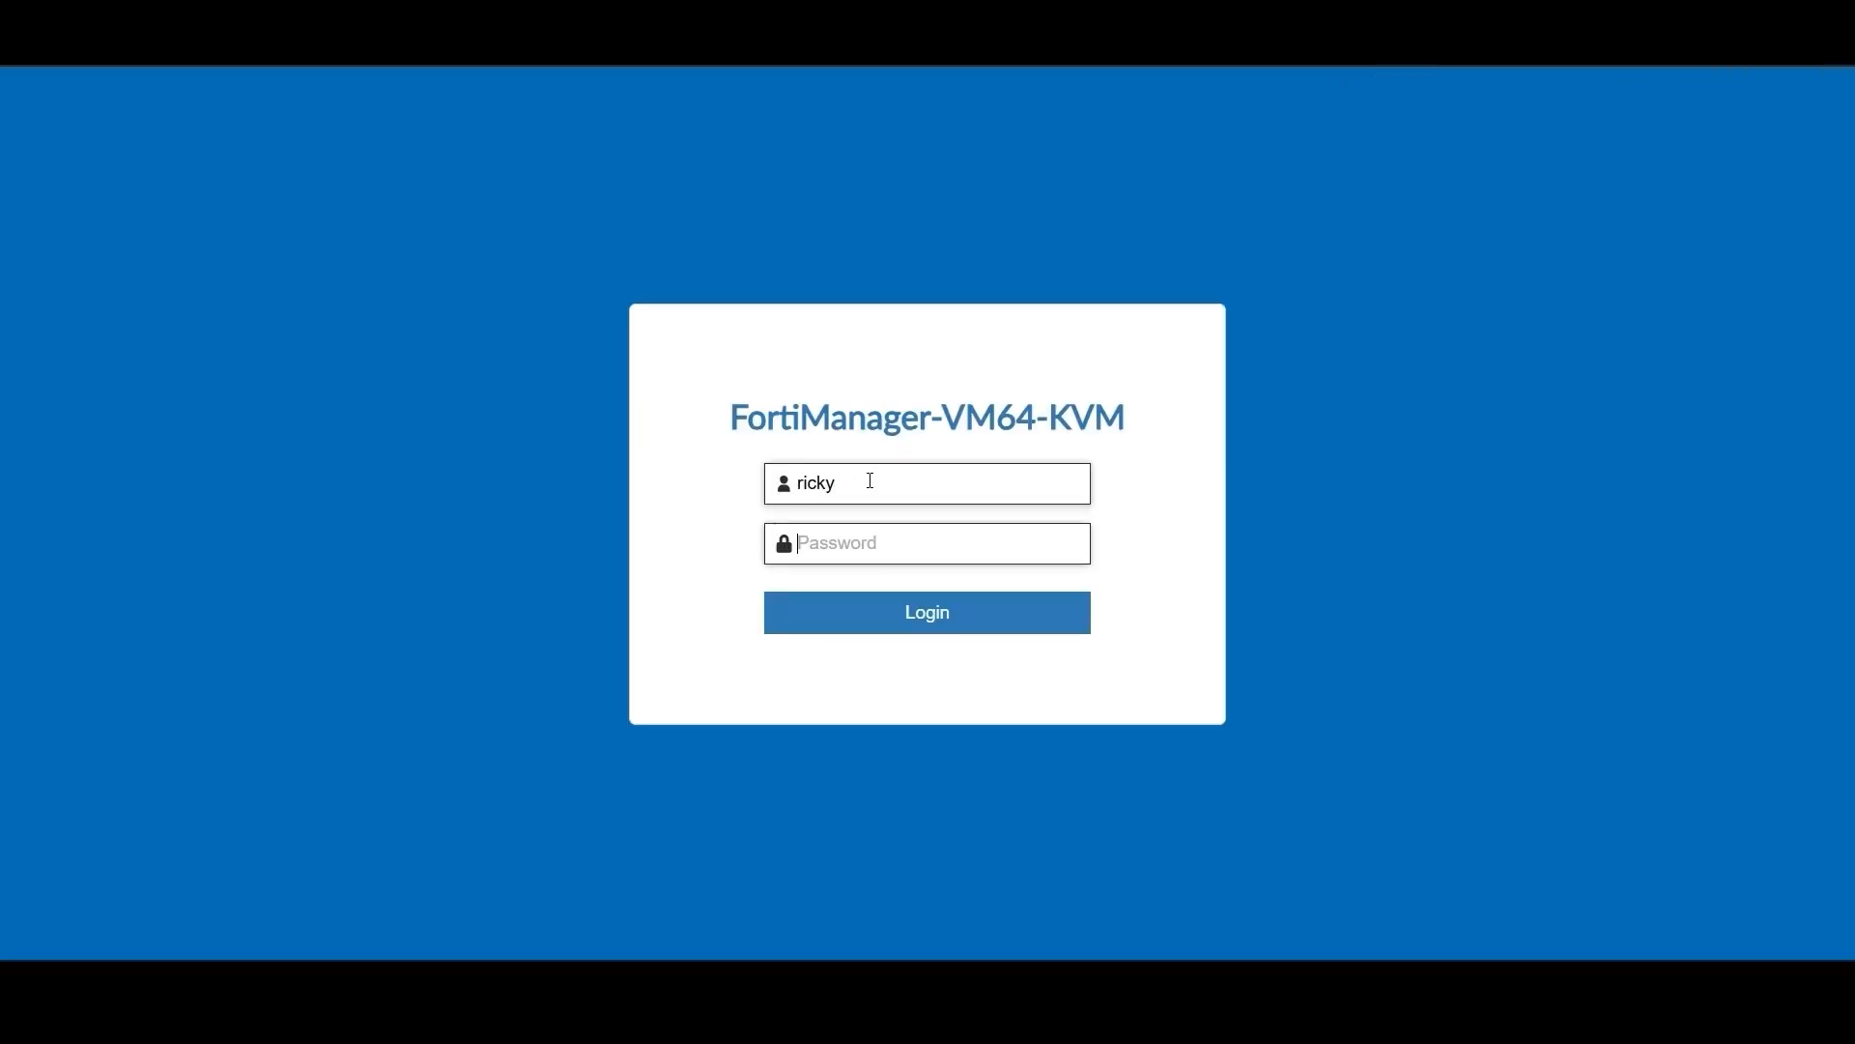
key("Return")
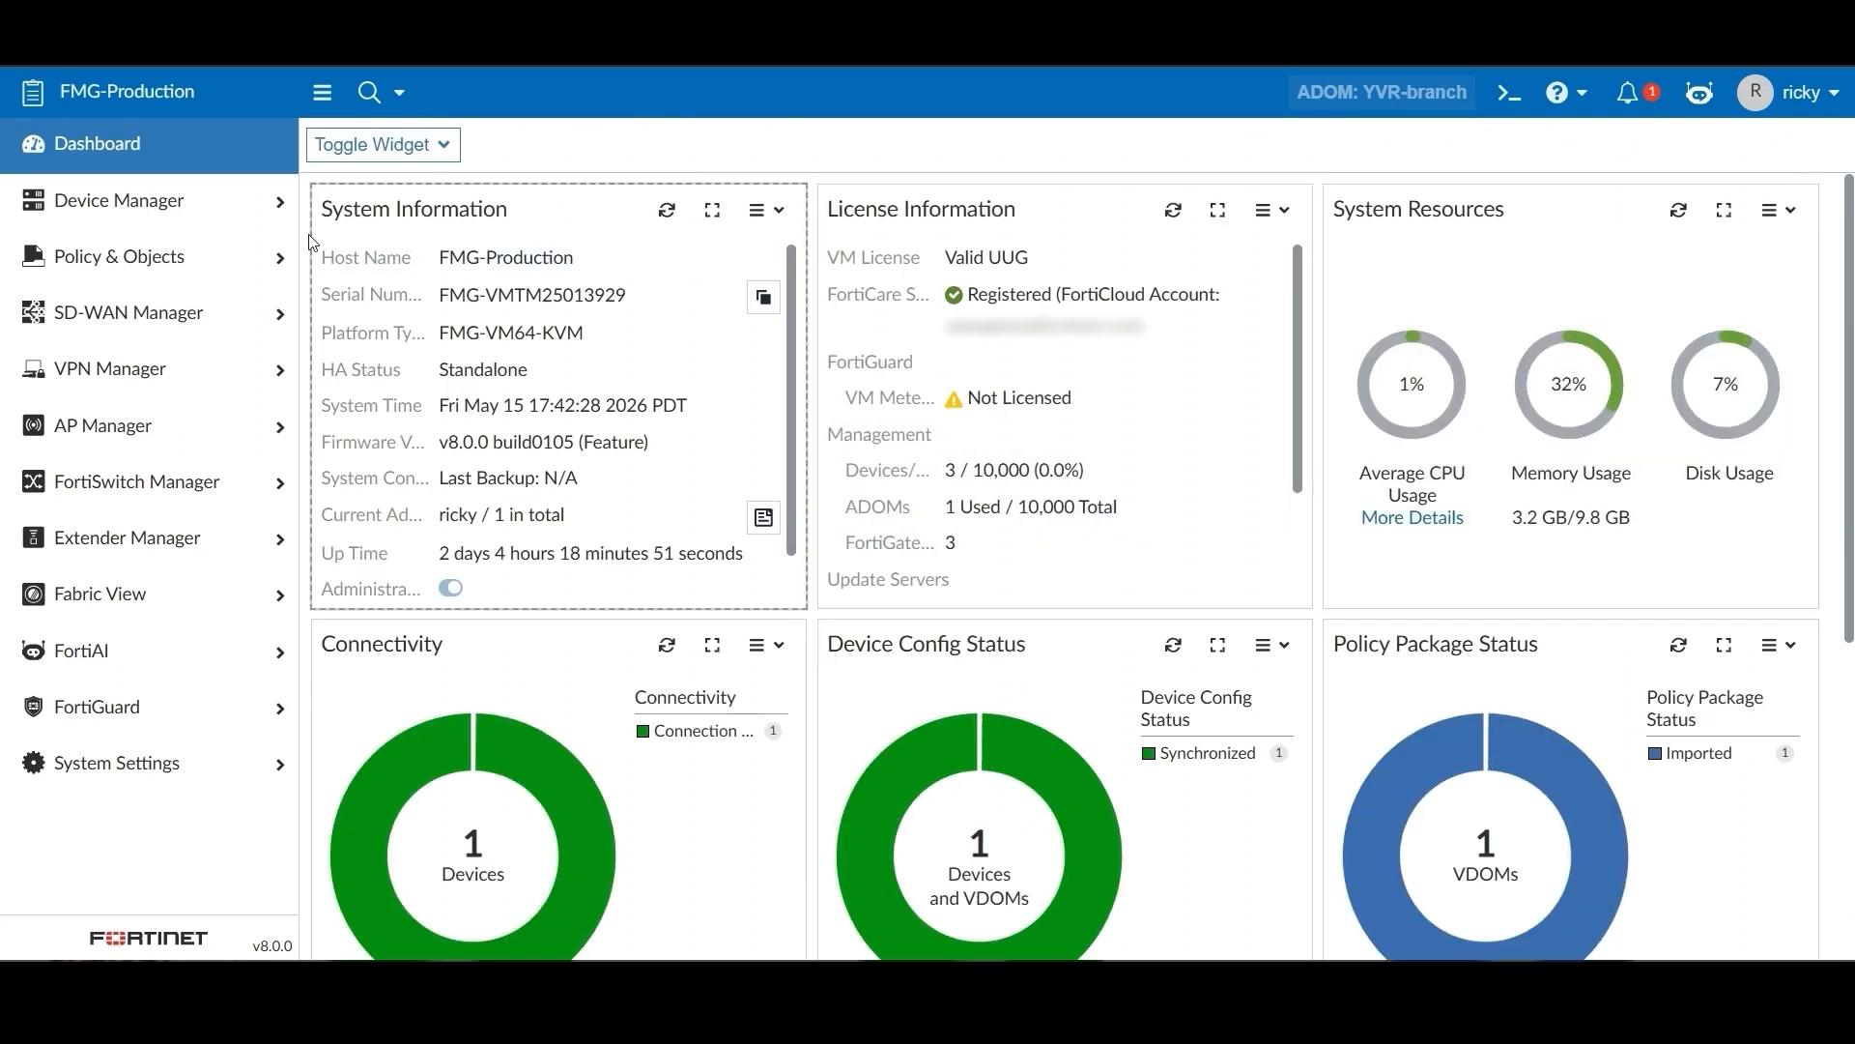
Open Device Manager > Device & Groups and select Vancouver-FGT1
left_click(126, 200)
left_click(145, 245)
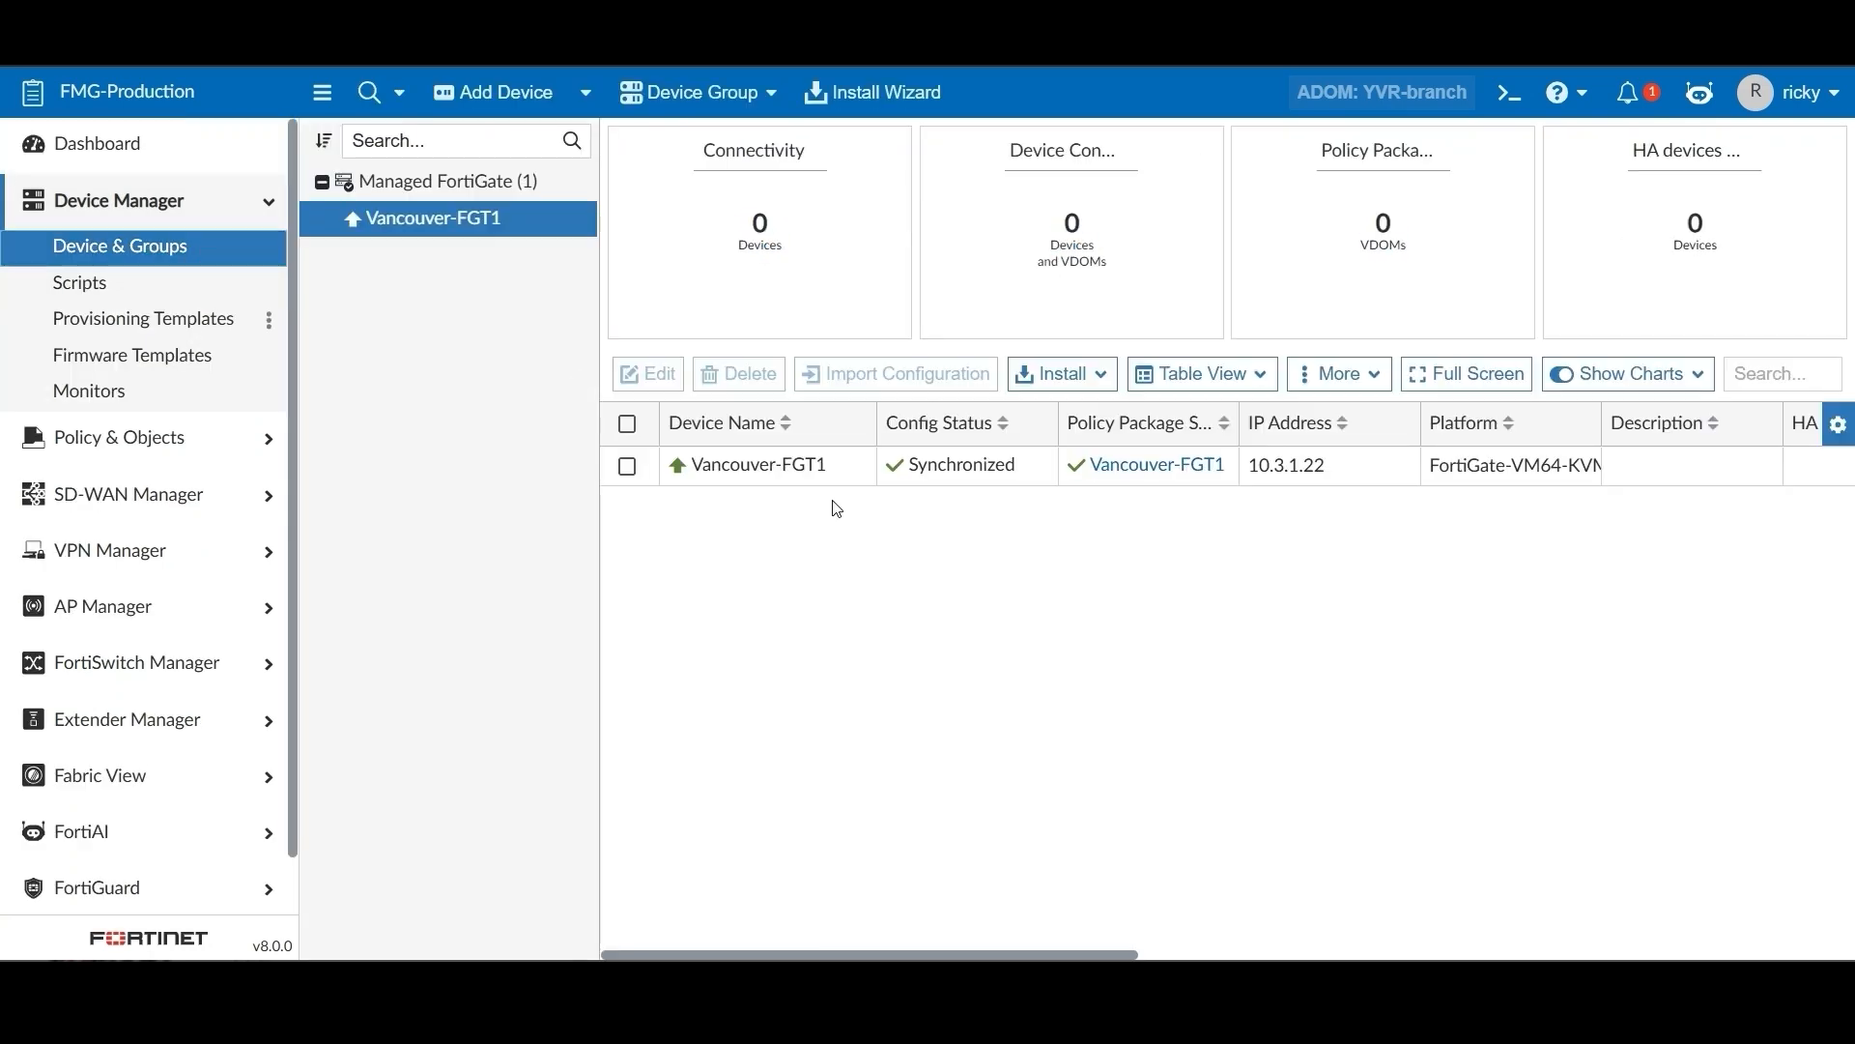
left_click(857, 471)
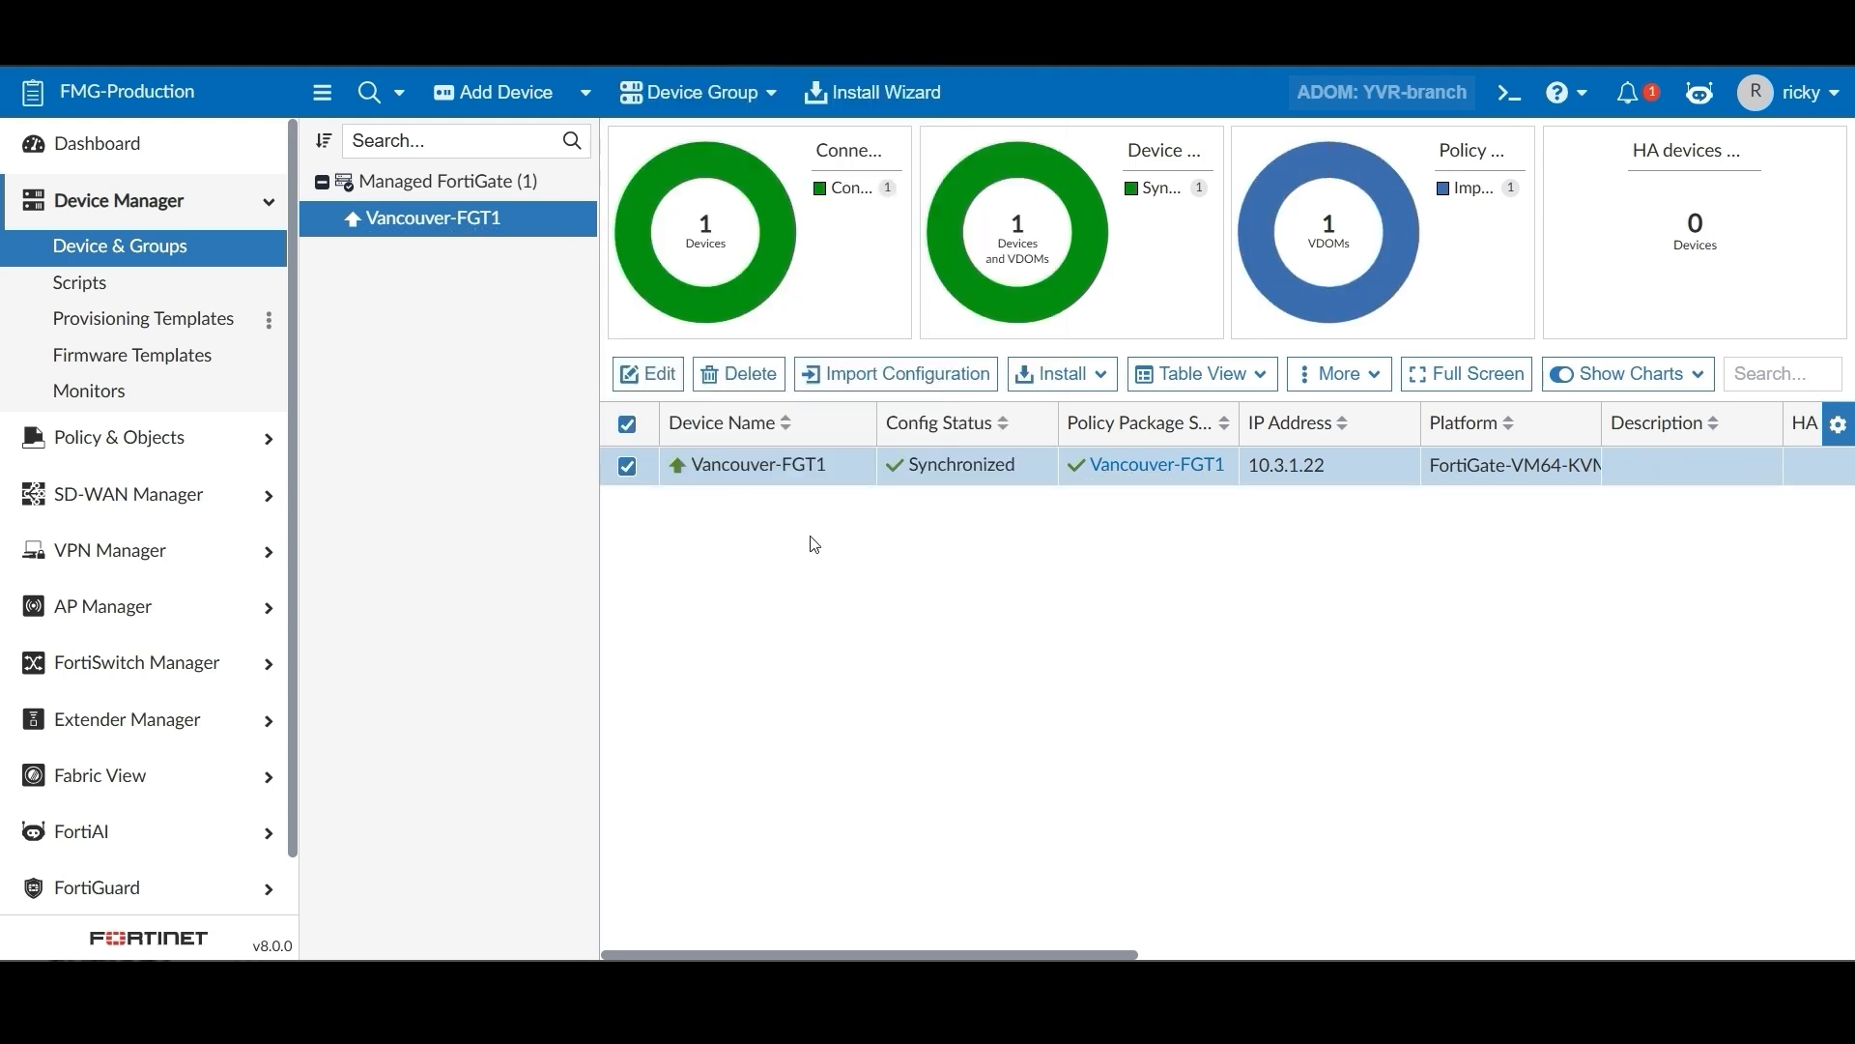
Log out of the restricted account and return as admin
left_click(1796, 94)
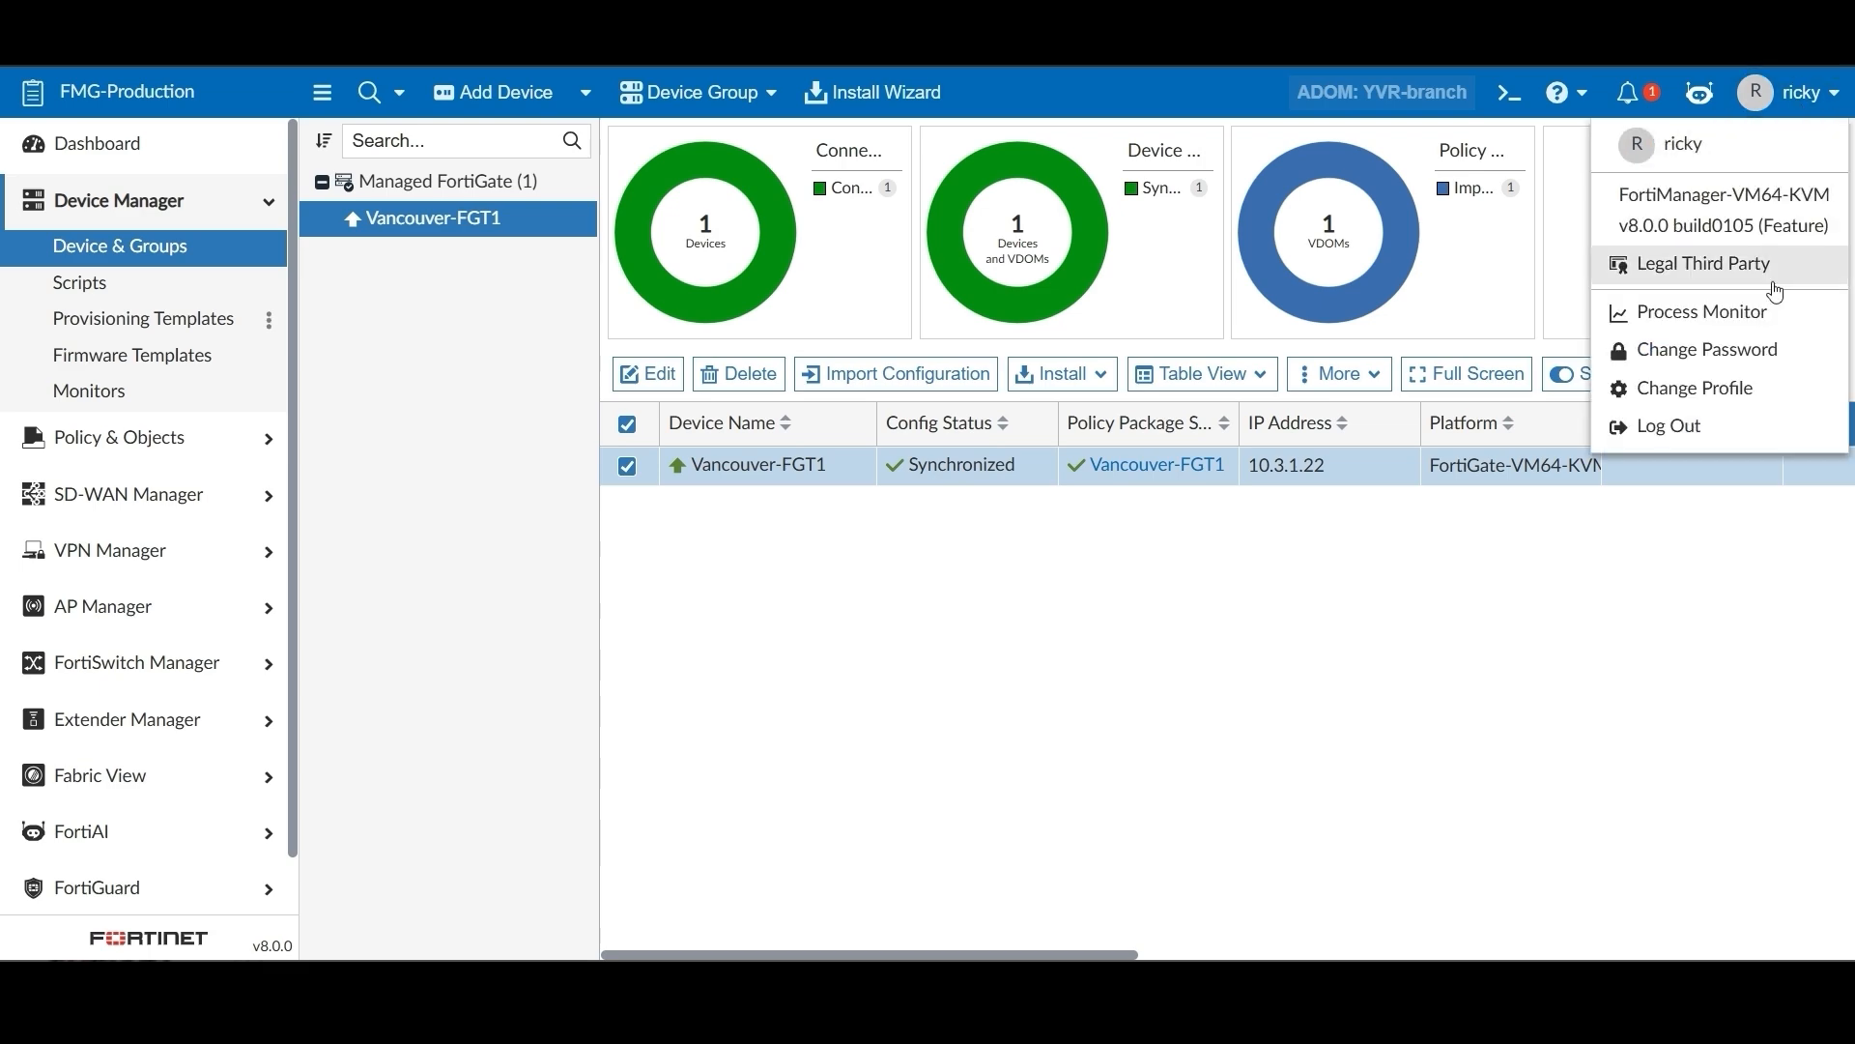
left_click(1669, 426)
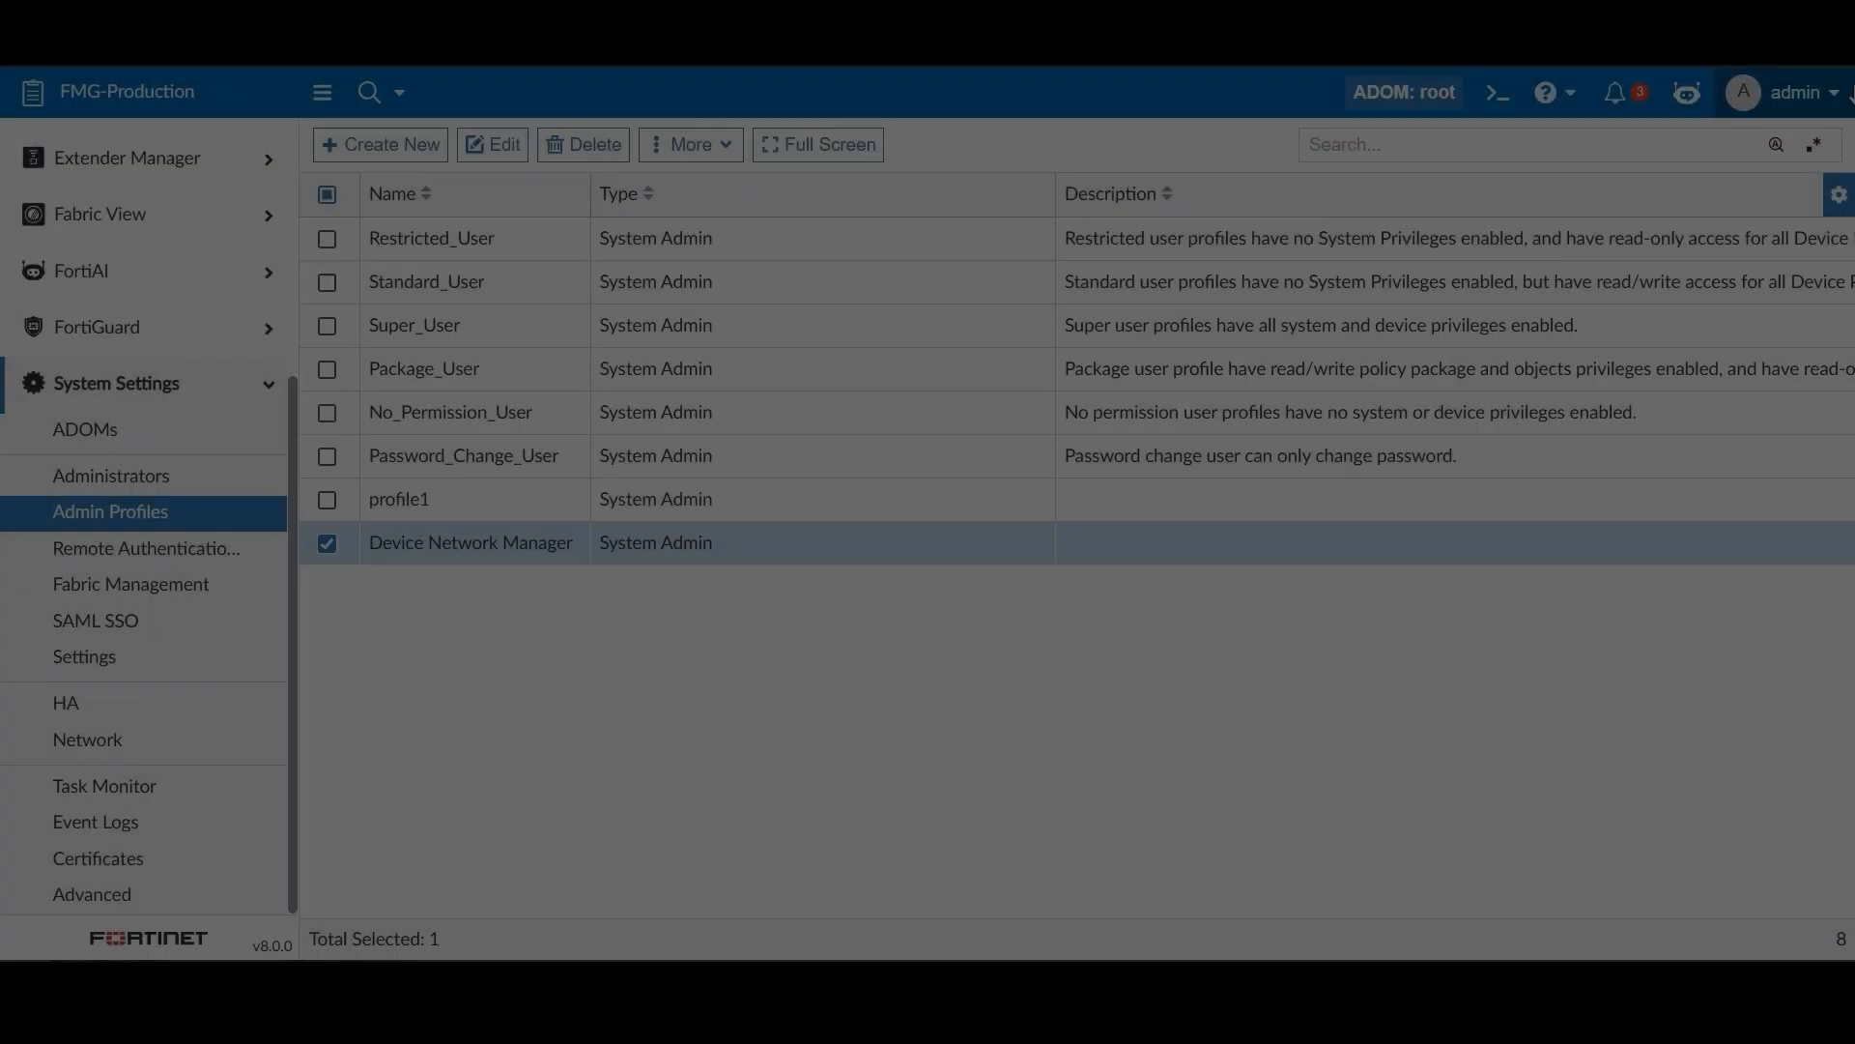
left_click(1850, 90)
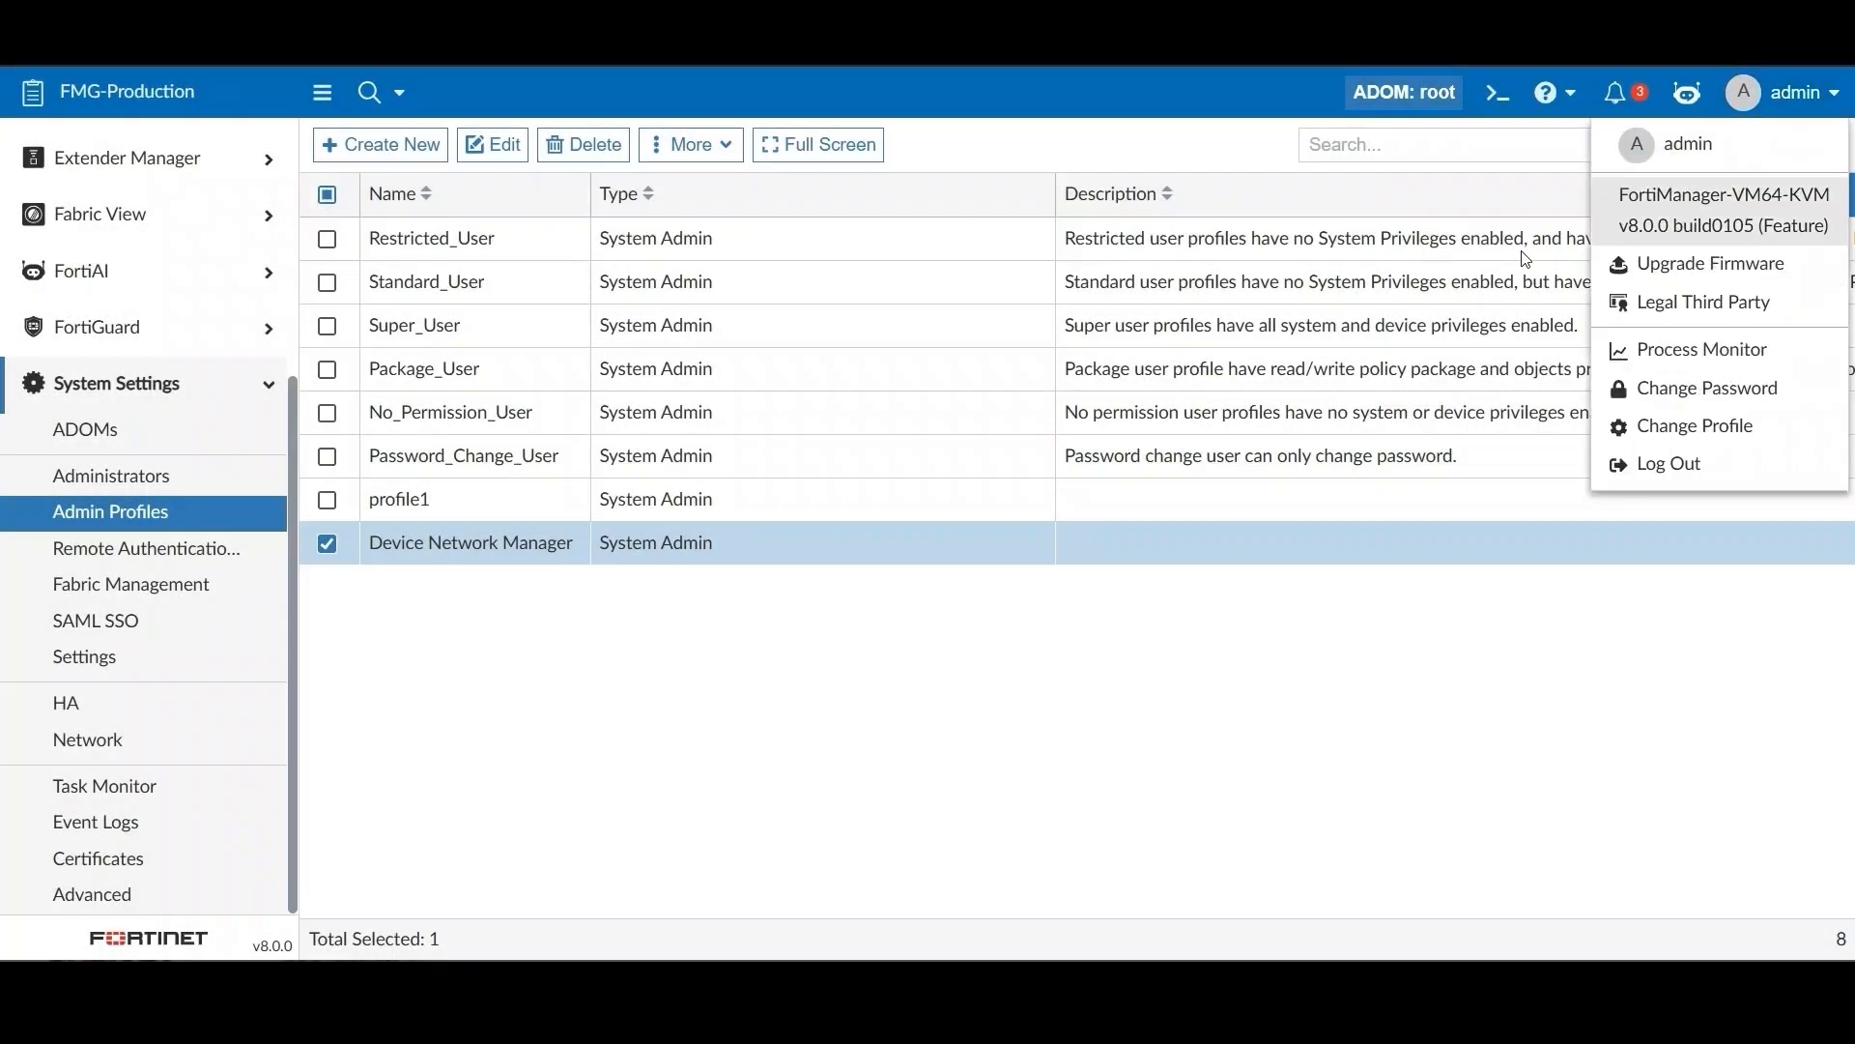
Set Interface, Security Fabric, Others and Routing to Read-Only in Device Network Manager and save
double_click(594, 559)
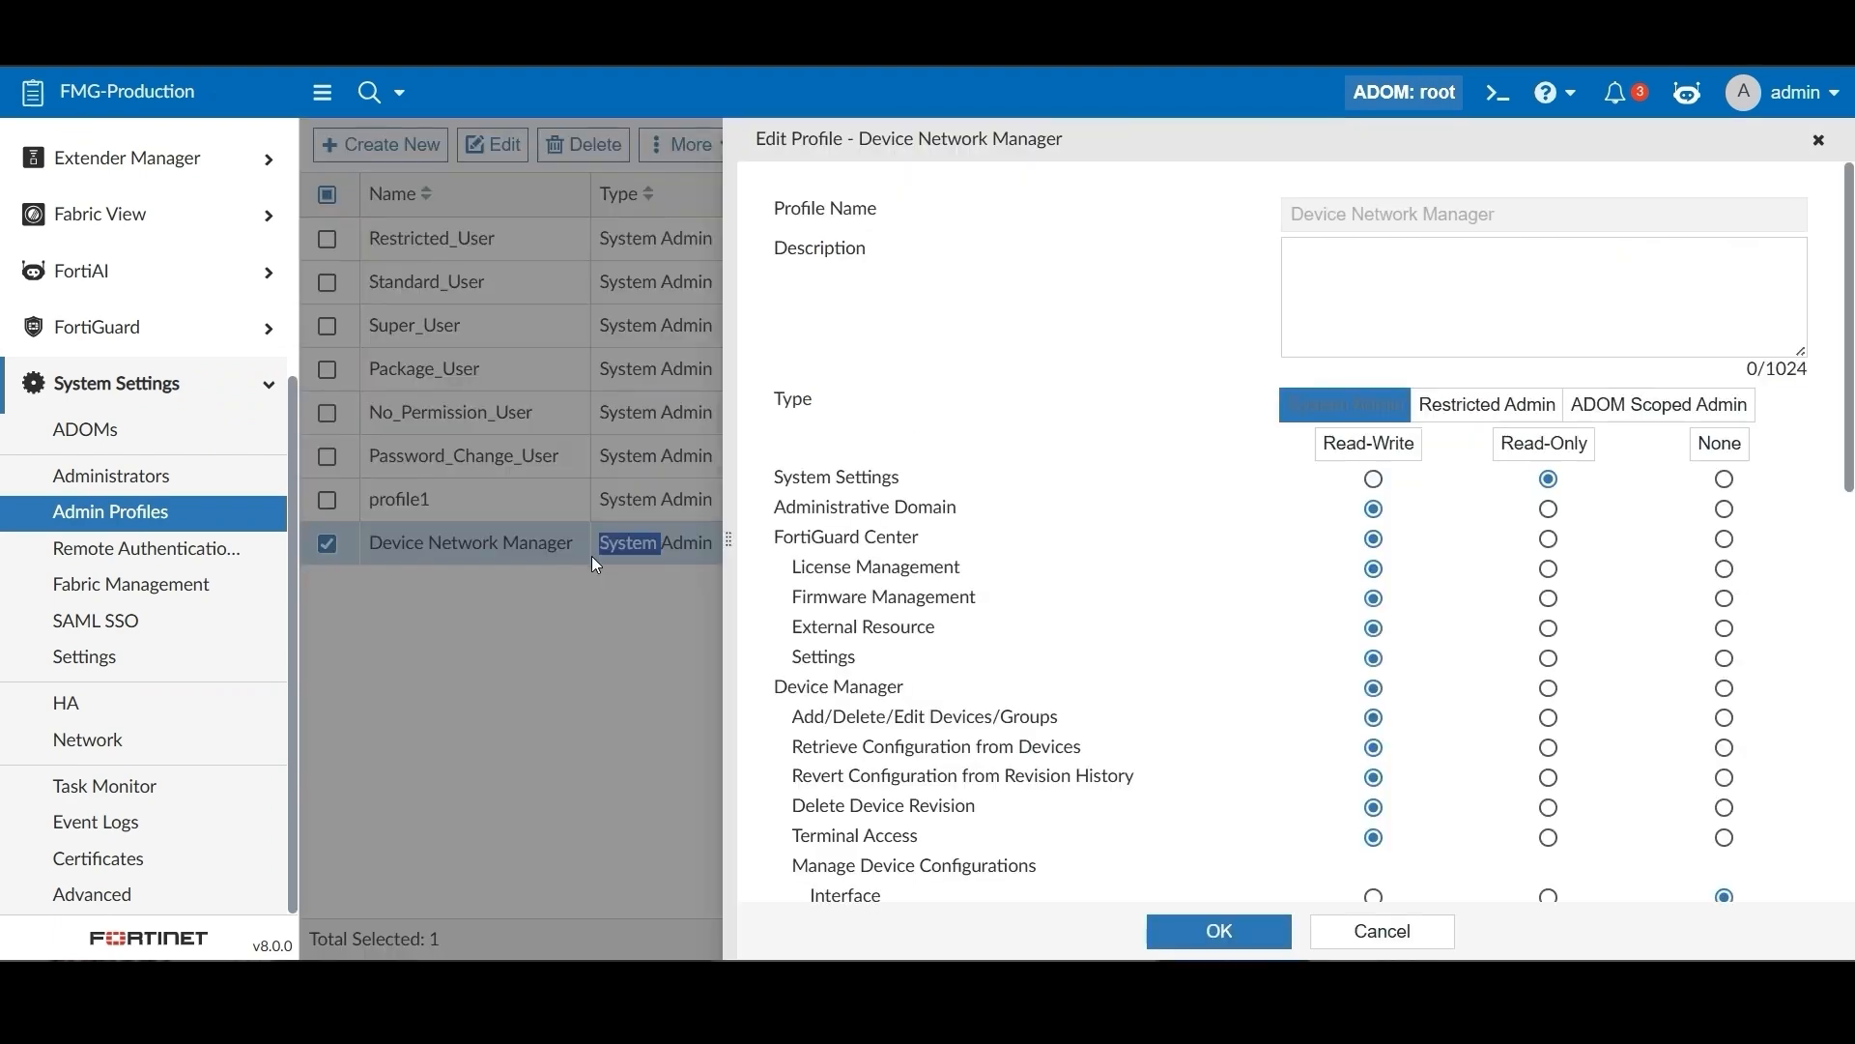
scroll(1664, 653, "down", 2)
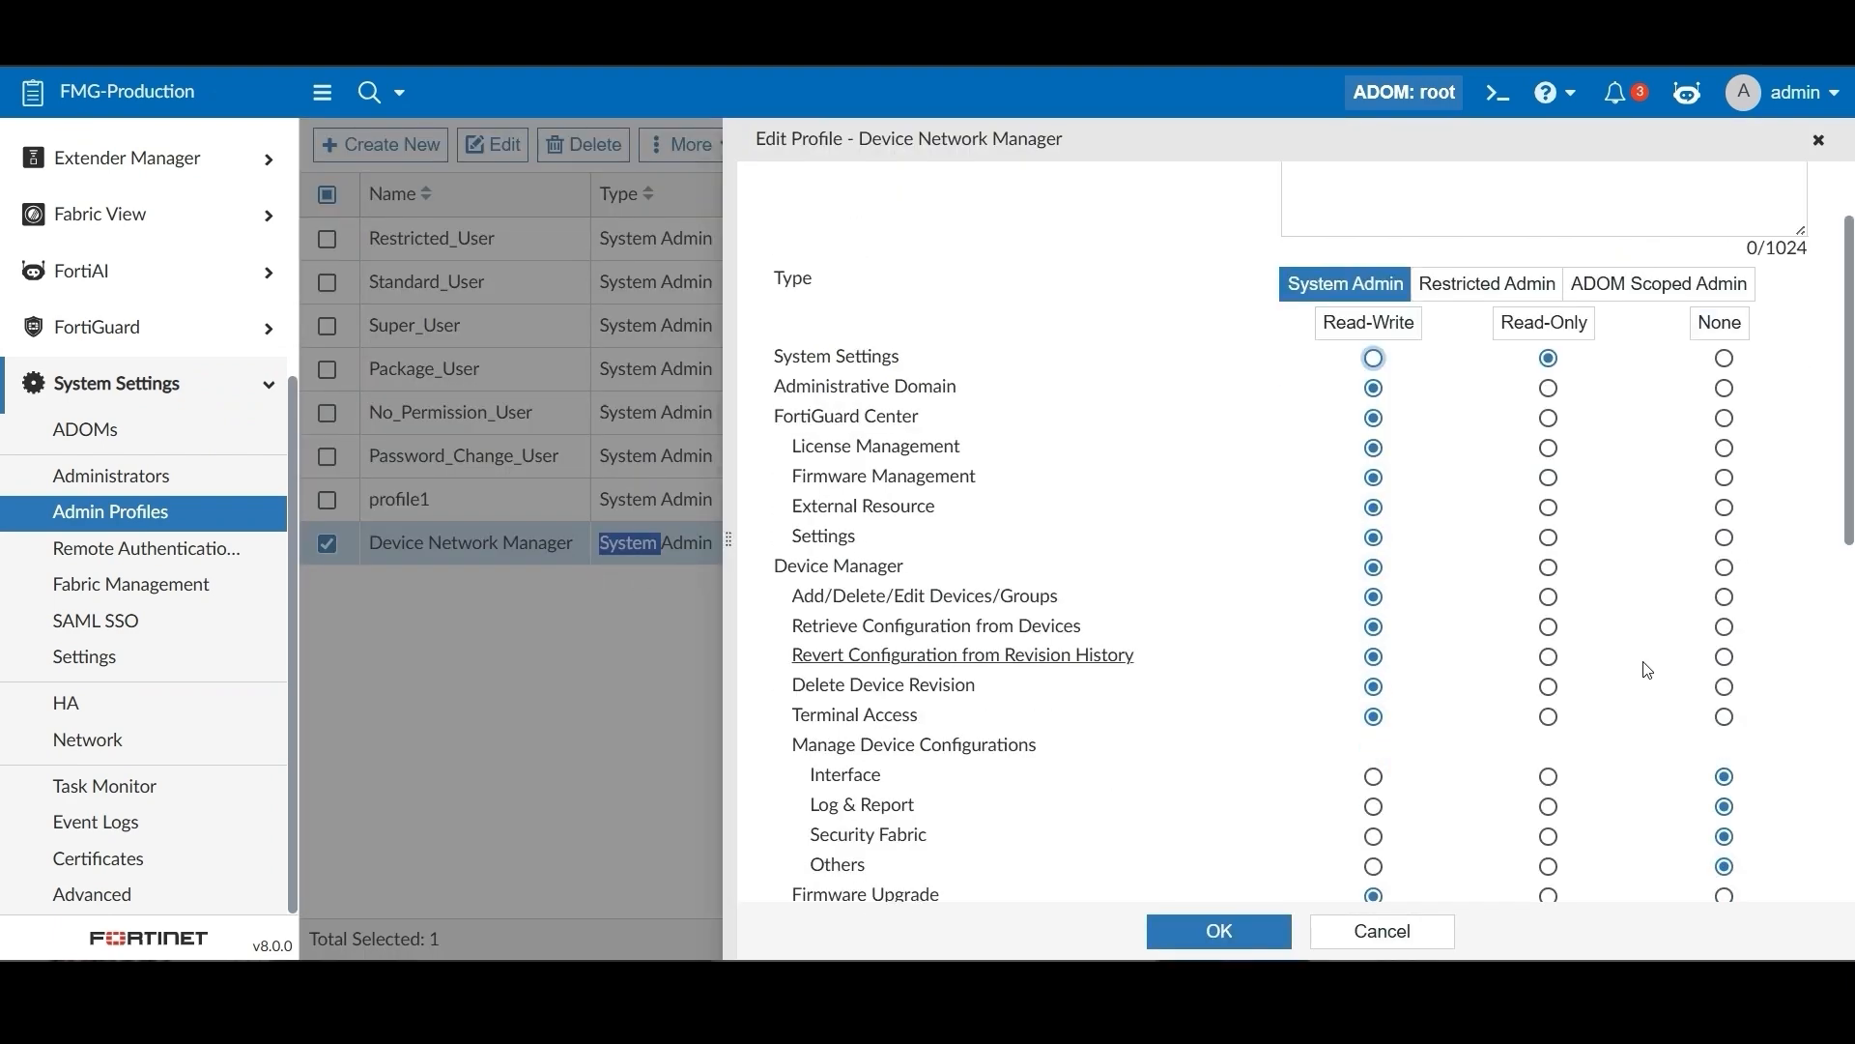
scroll(1649, 671, "down", 2)
left_click(1551, 656)
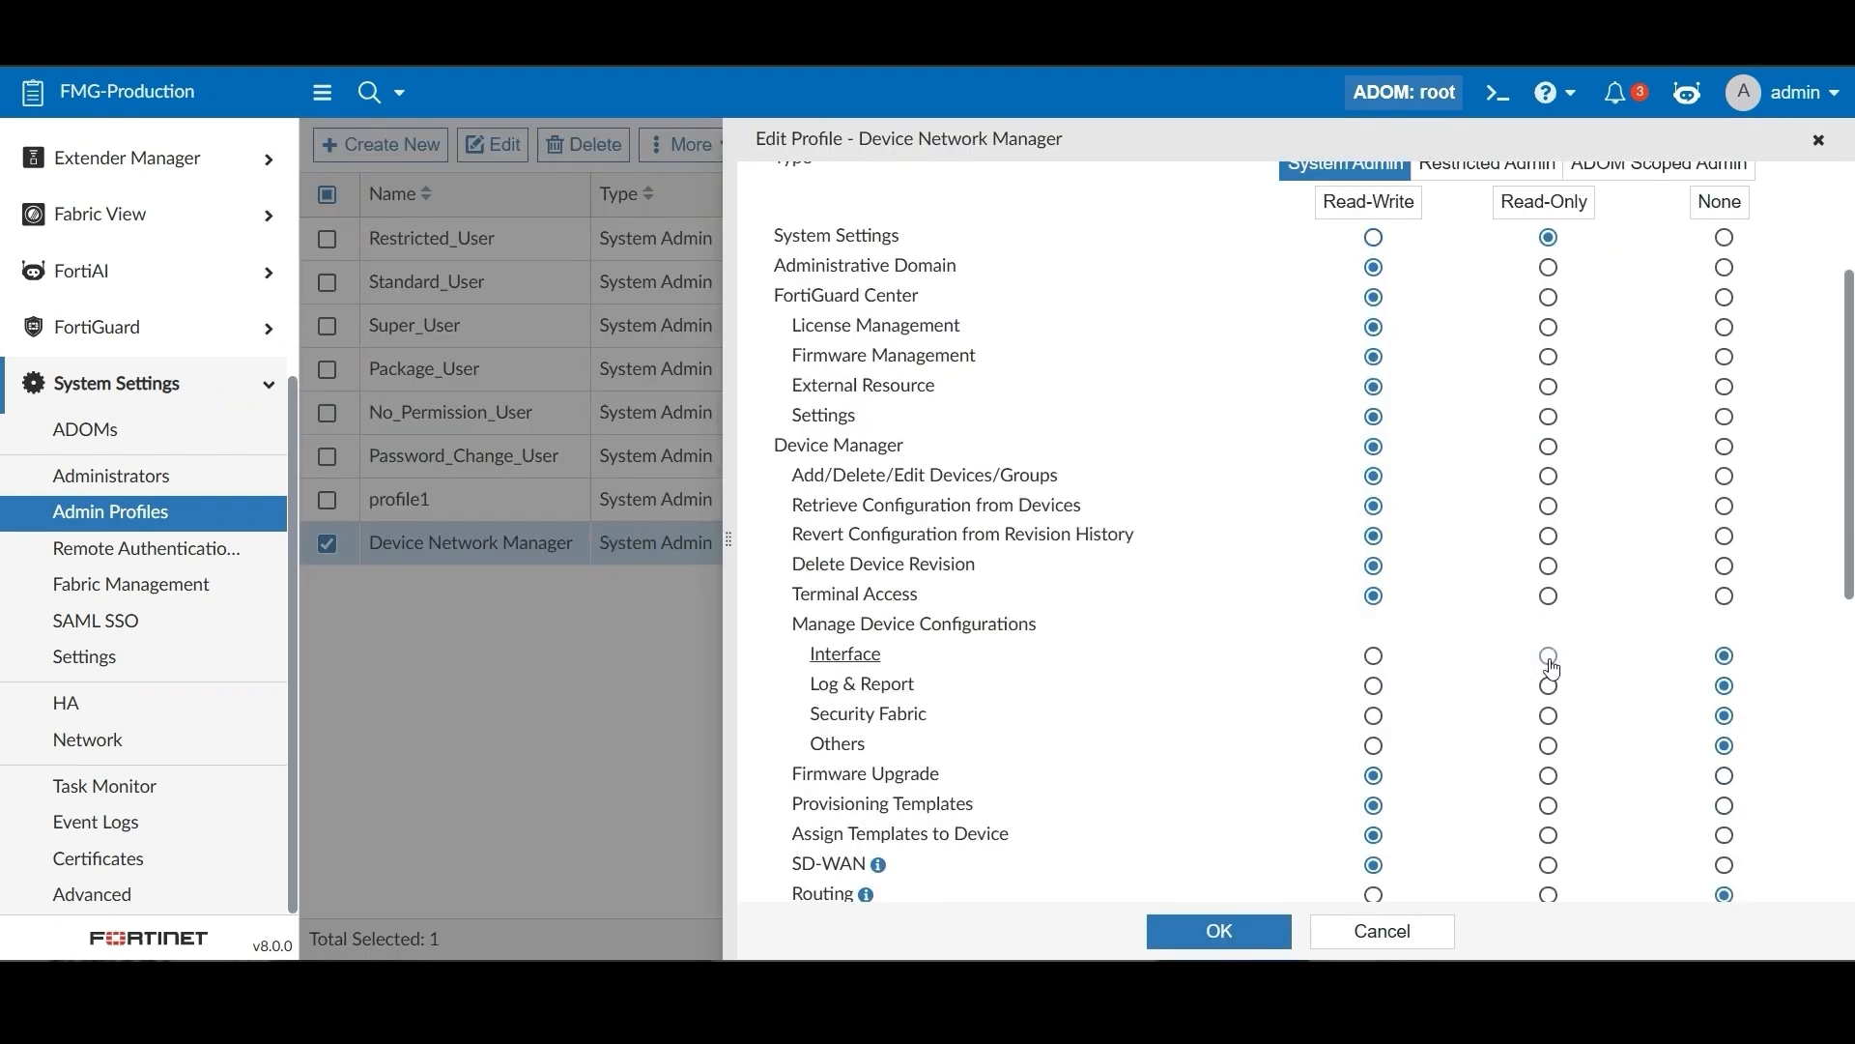
left_click(1551, 716)
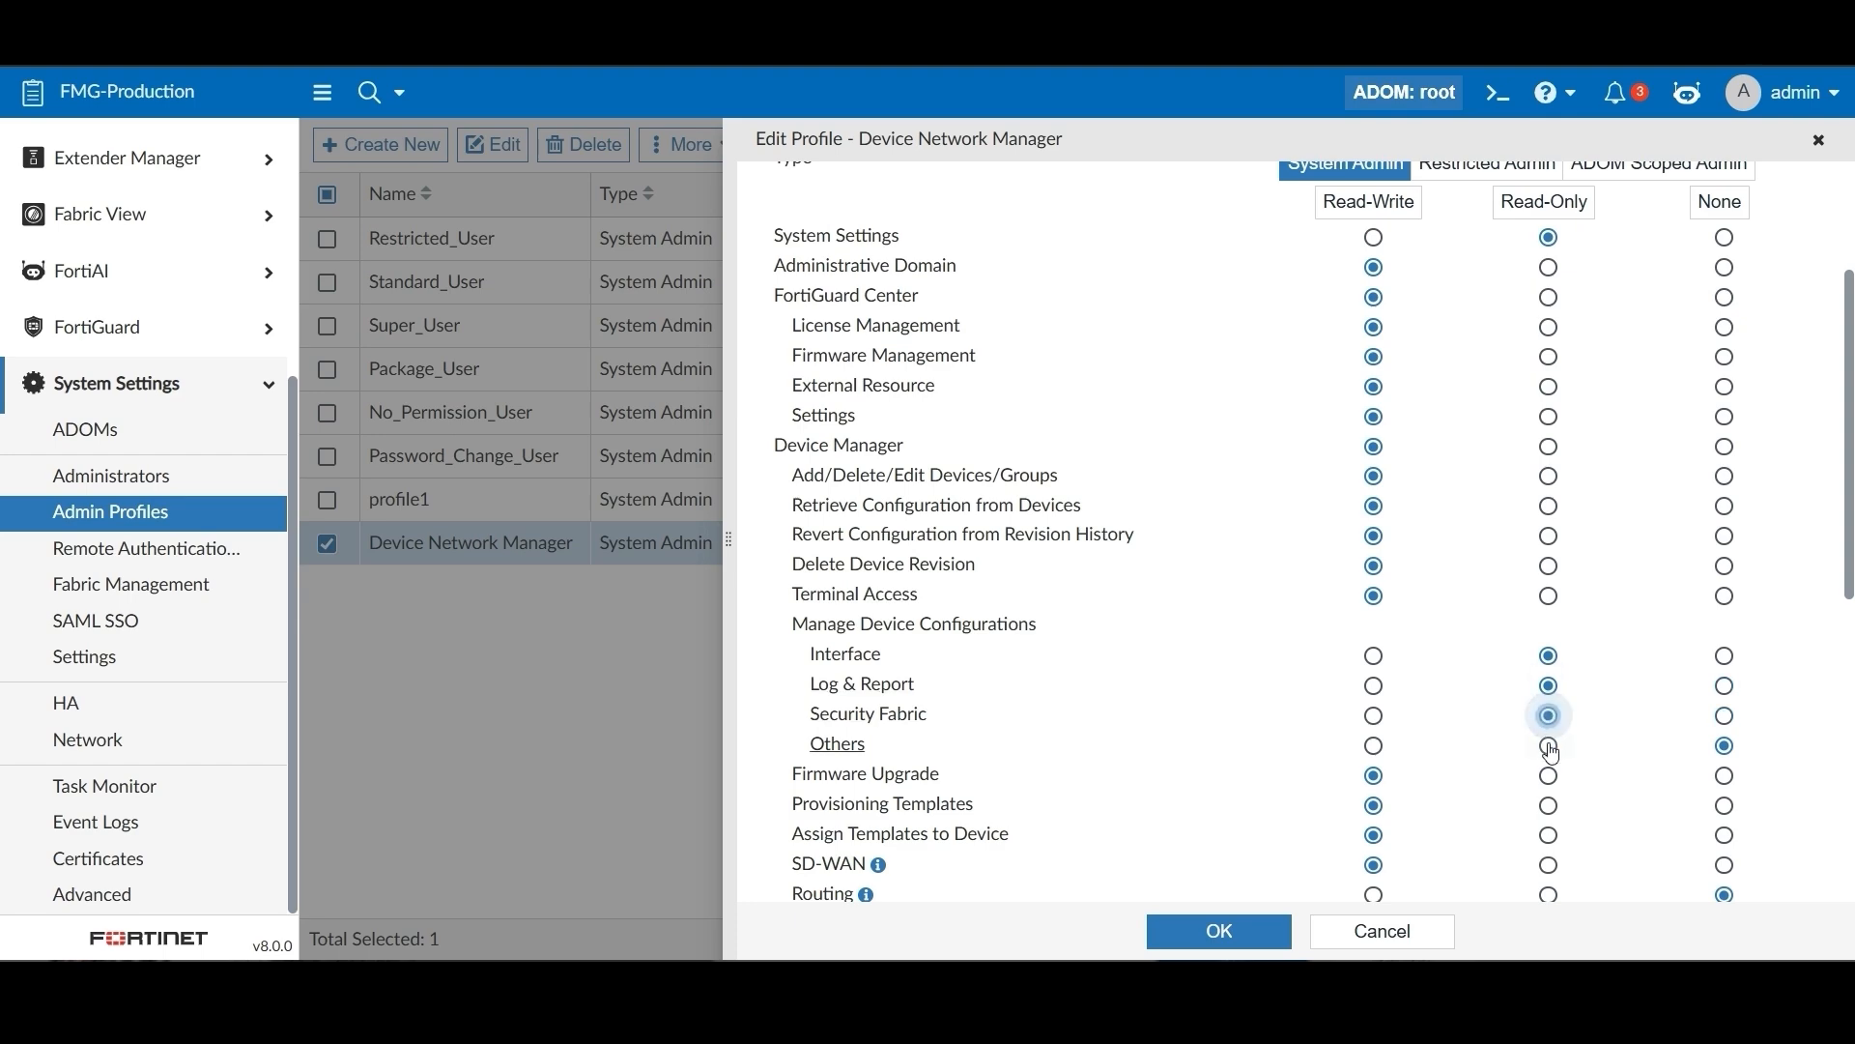
left_click(1551, 746)
left_click(1551, 896)
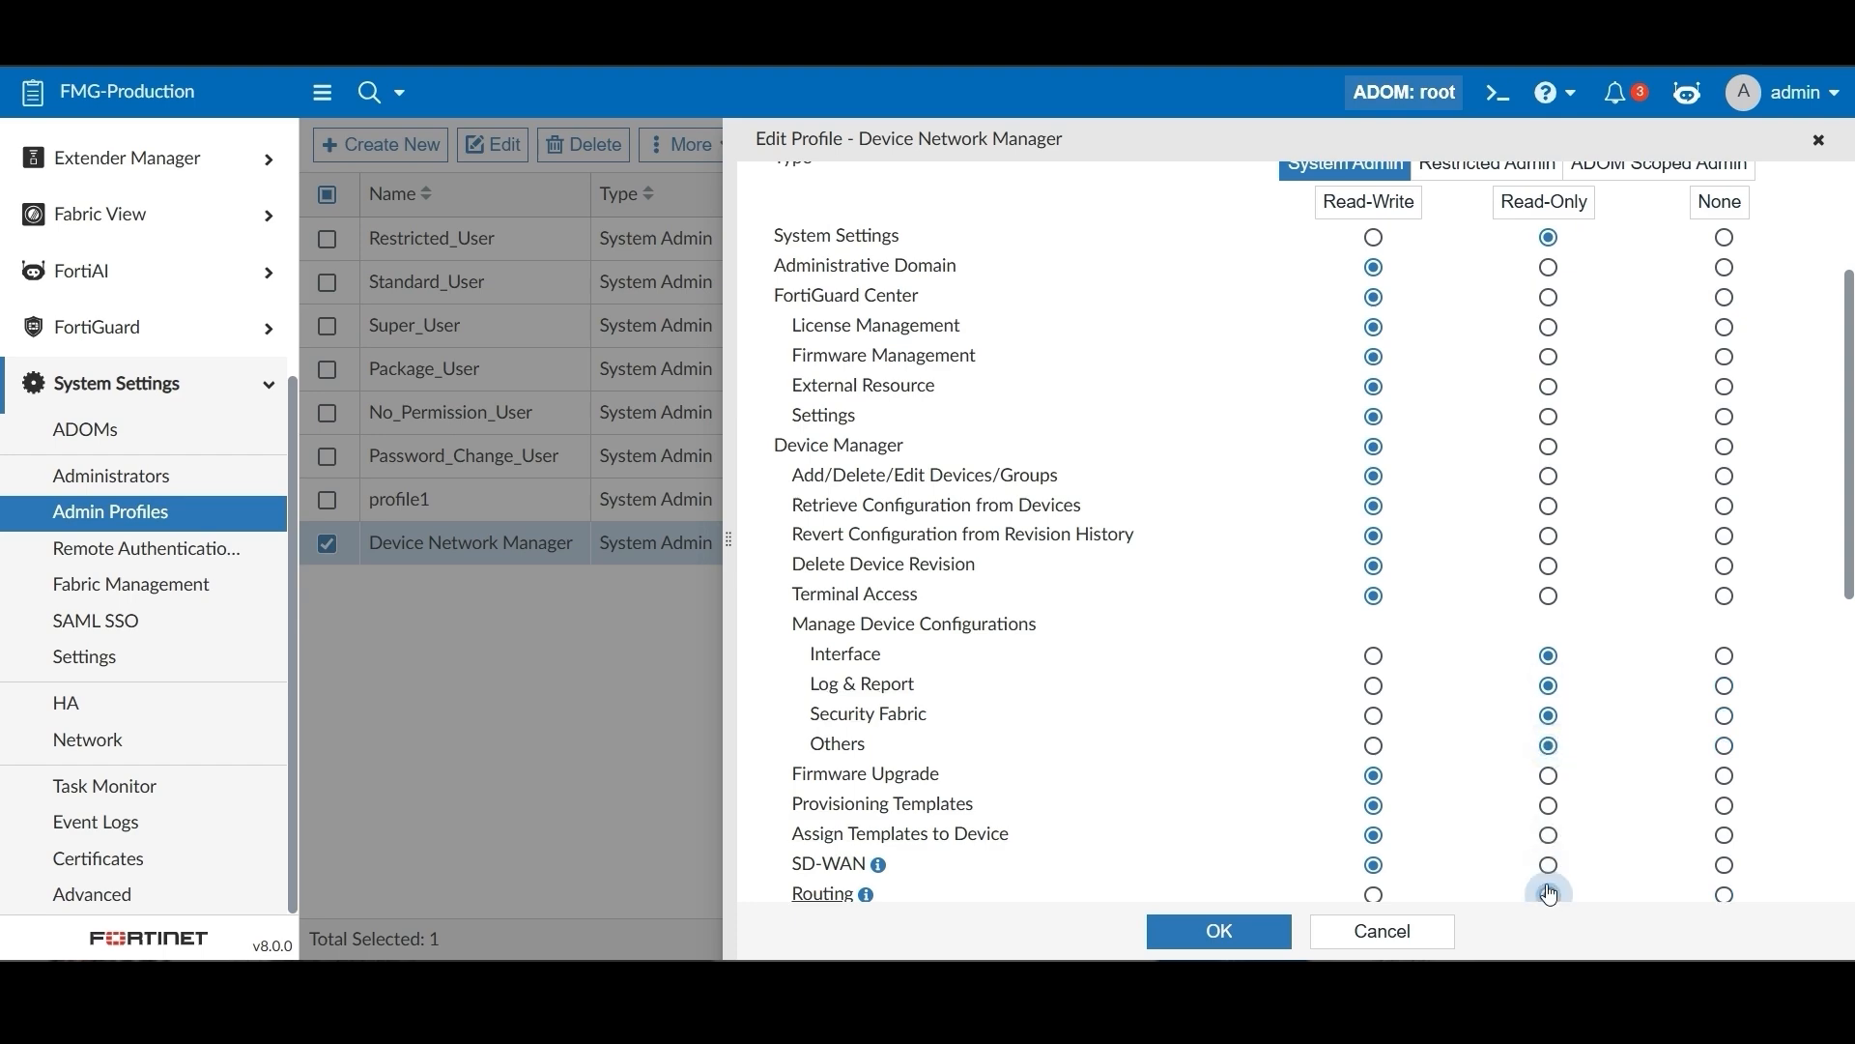
scroll(1546, 870, "down", 4)
scroll(1543, 744, "up", 8)
left_click(1235, 933)
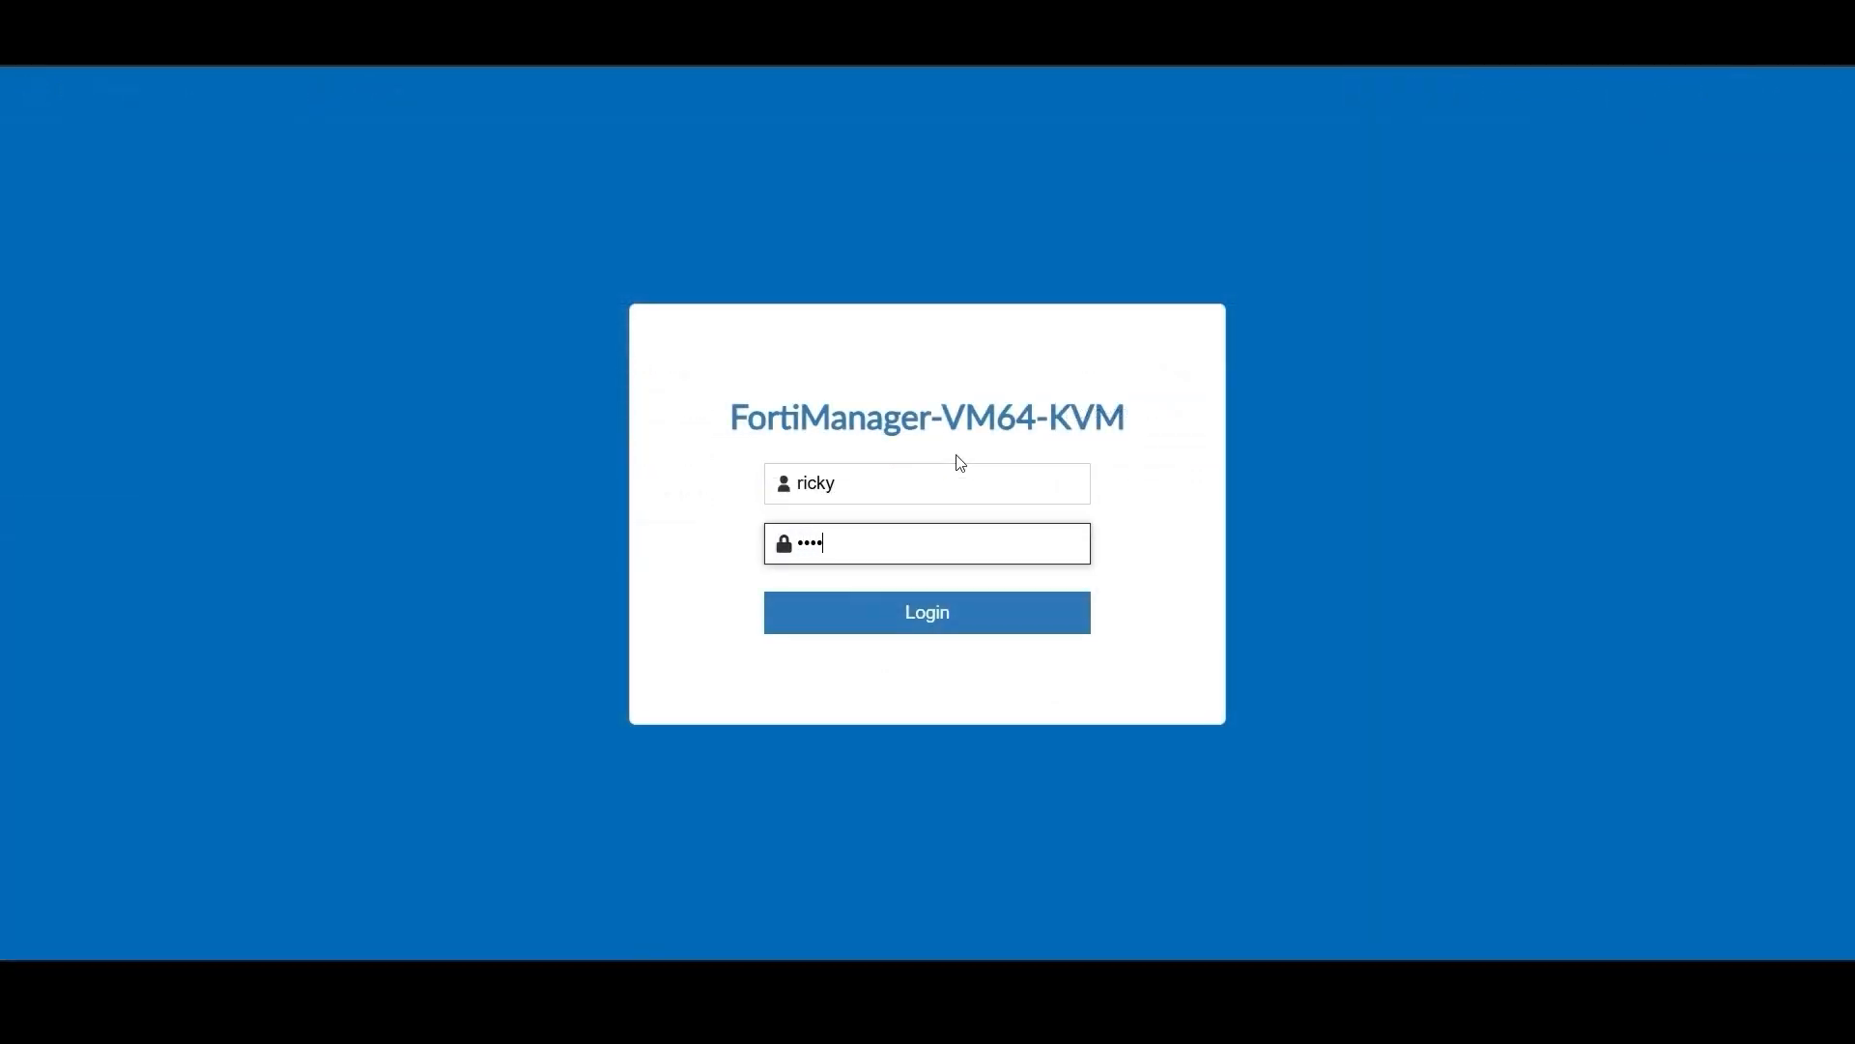
Sign in as the branch administrator and open Vancouver-FGT1's dashboard under Managed FortiGate
key("Return")
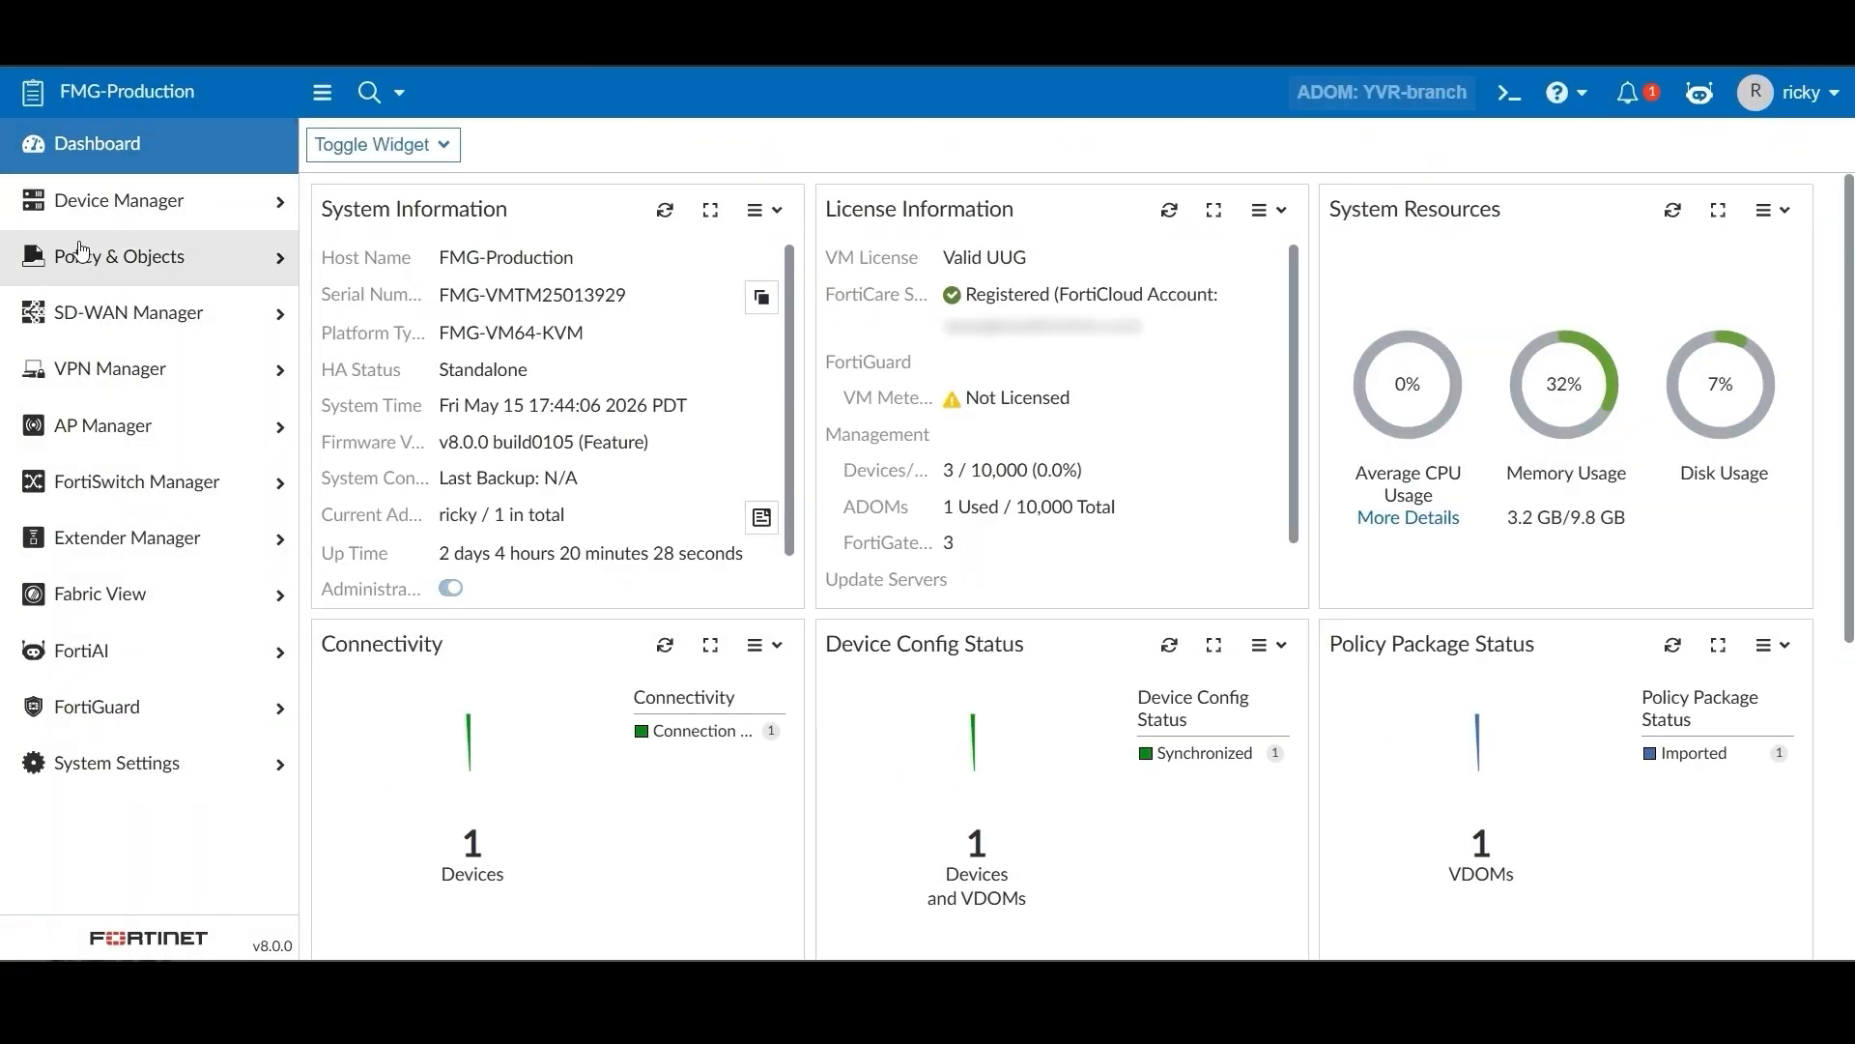
left_click(154, 215)
left_click(230, 249)
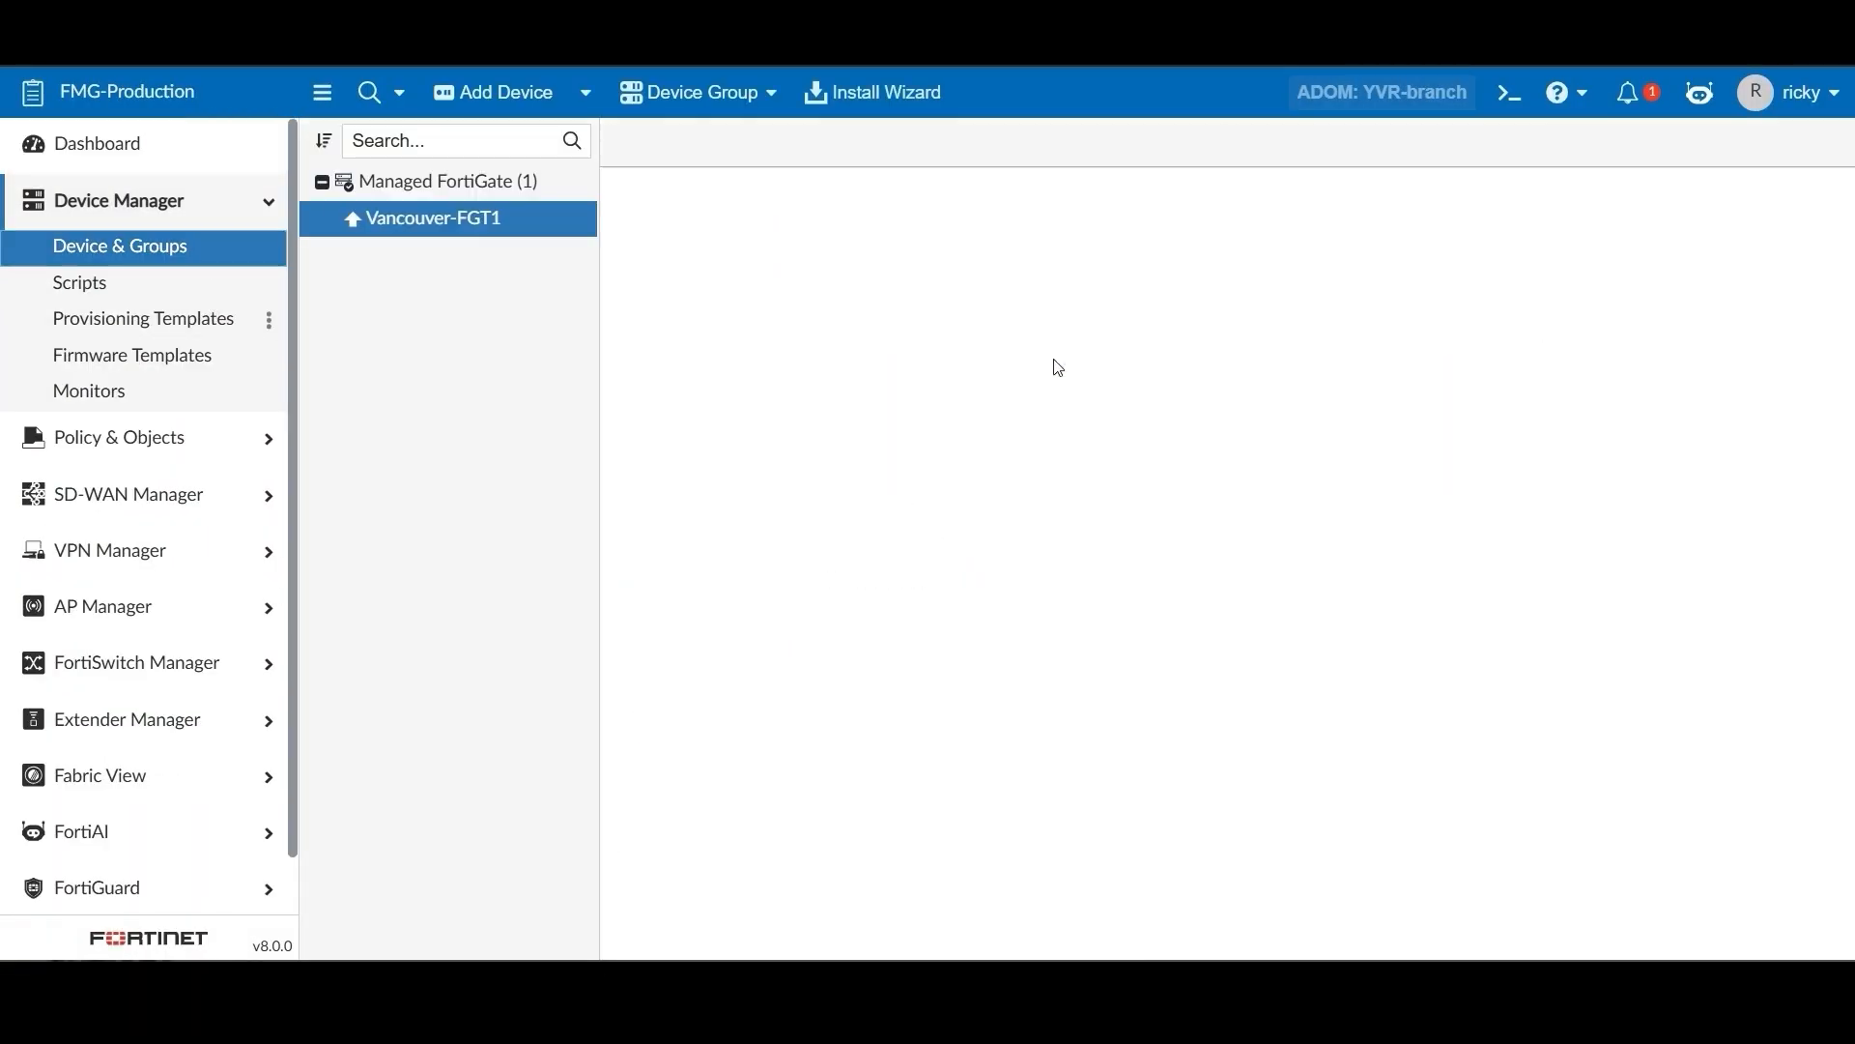
left_click(523, 228)
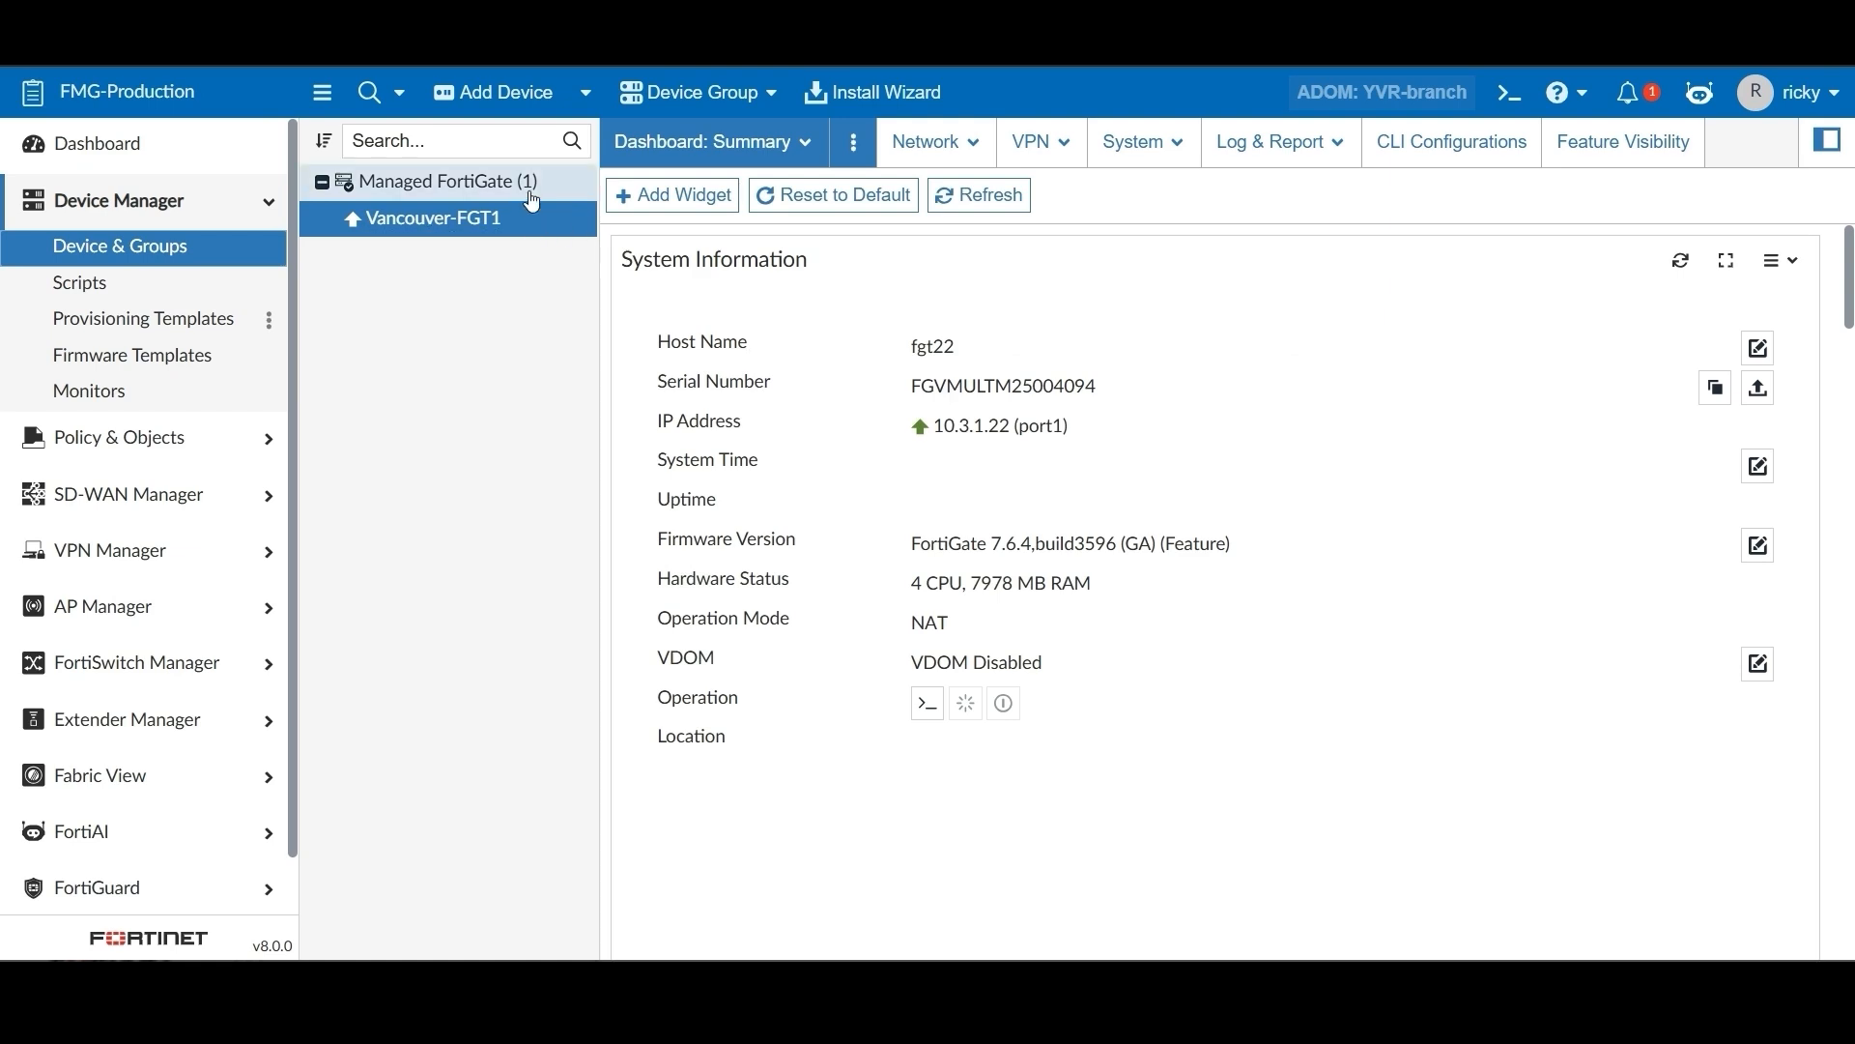
left_click(521, 234)
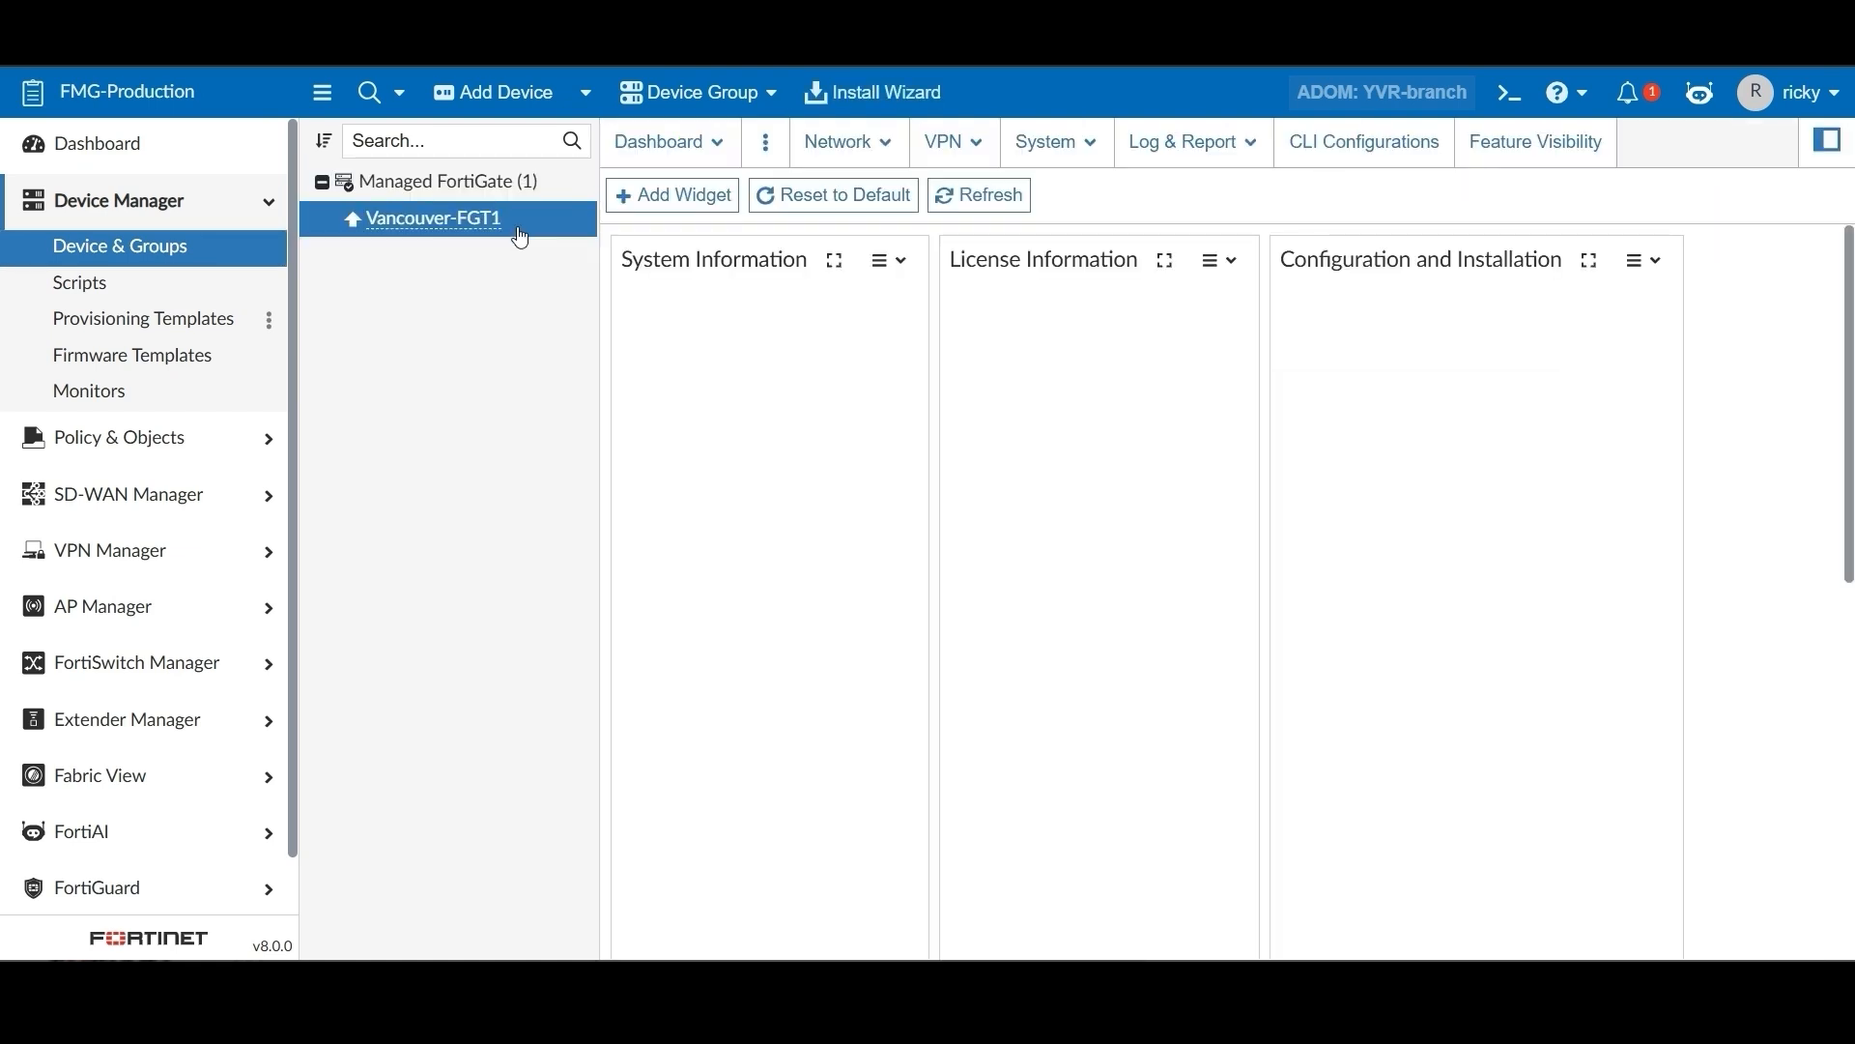
Enable Policy Routes and Automation Action in Vancouver-FGT1's Feature Visibility and apply
left_click(1656, 150)
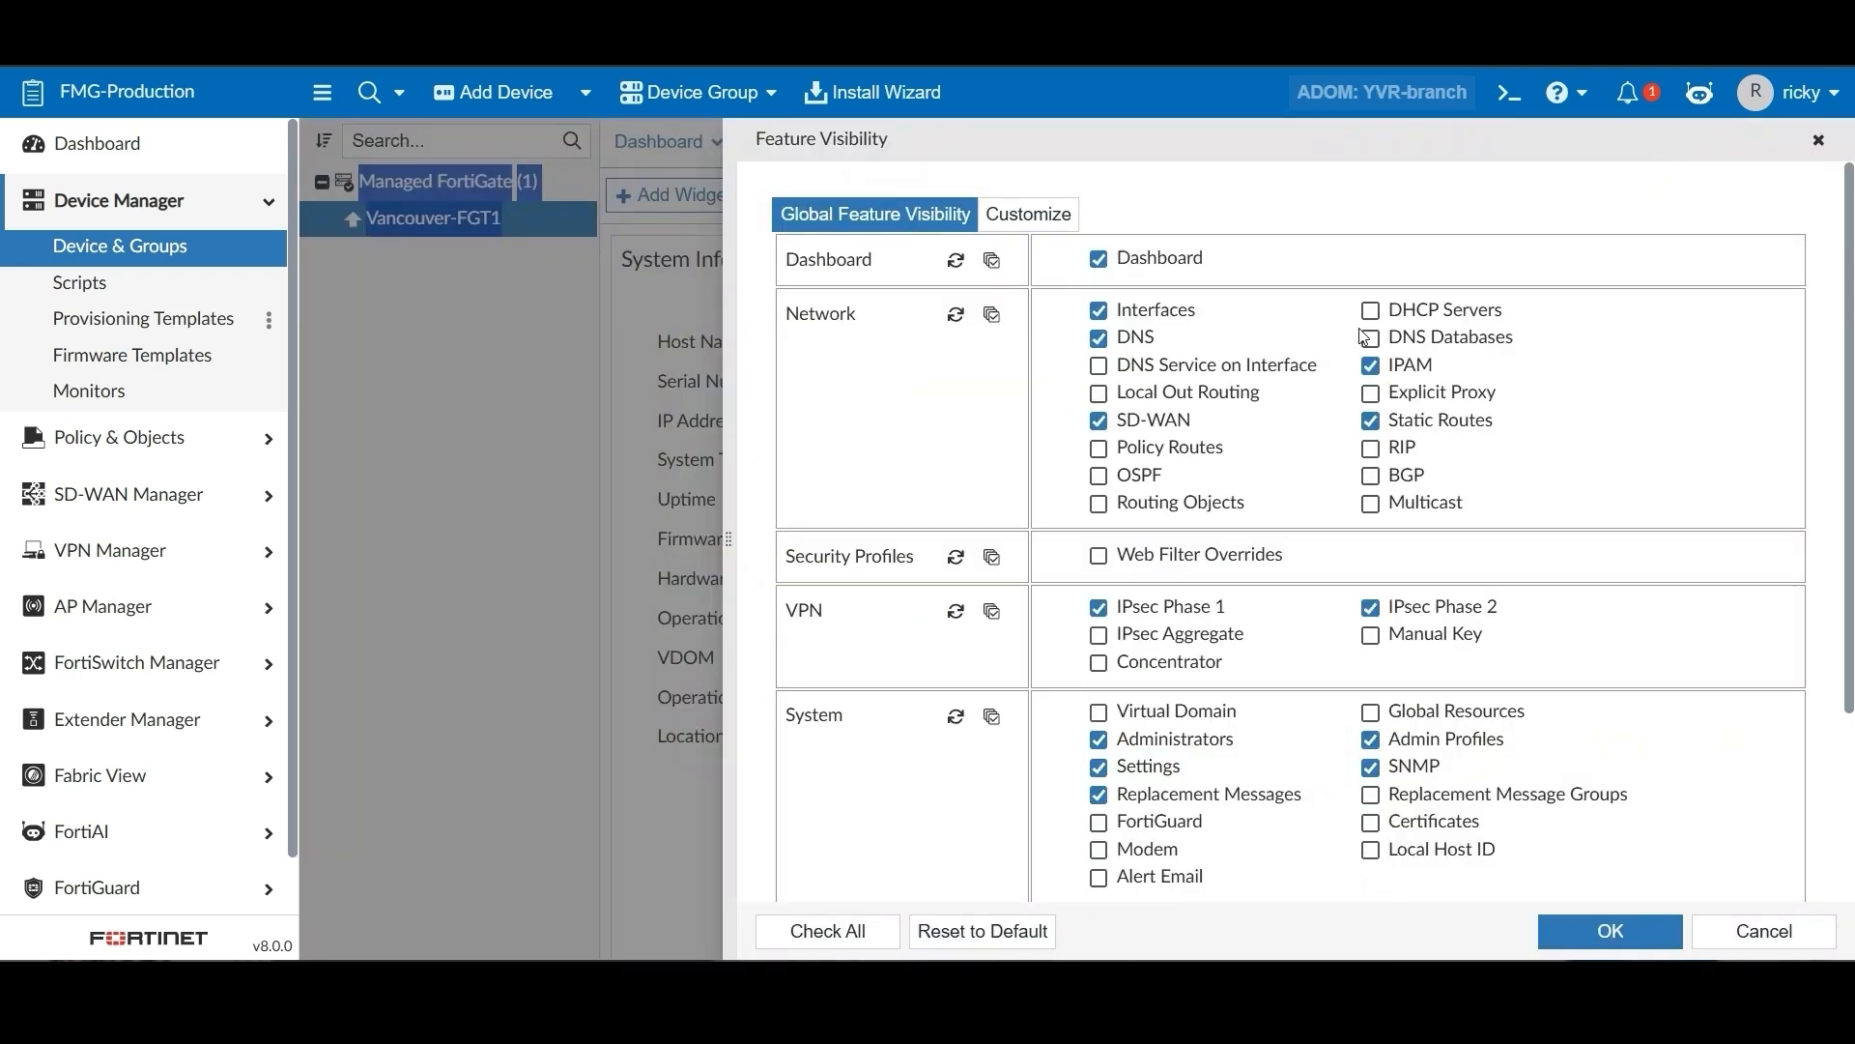
left_click(1178, 456)
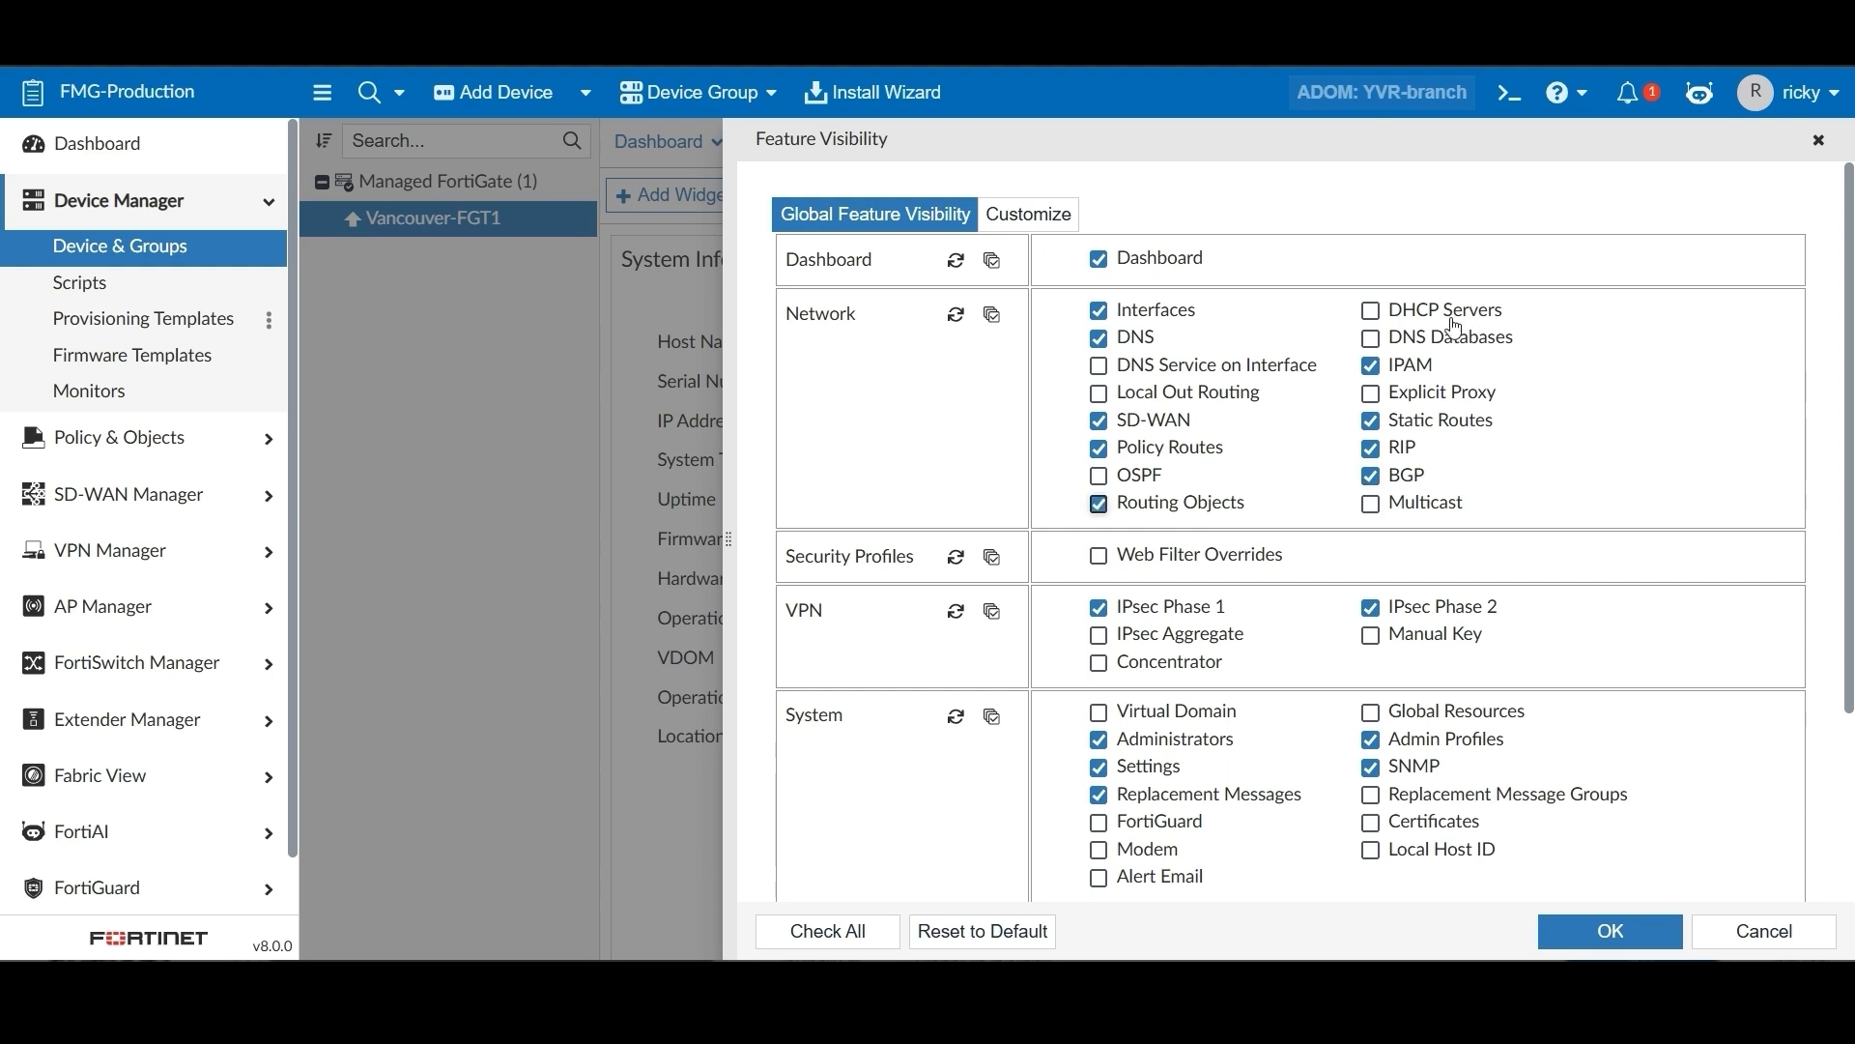
scroll(1476, 597, "down", 3)
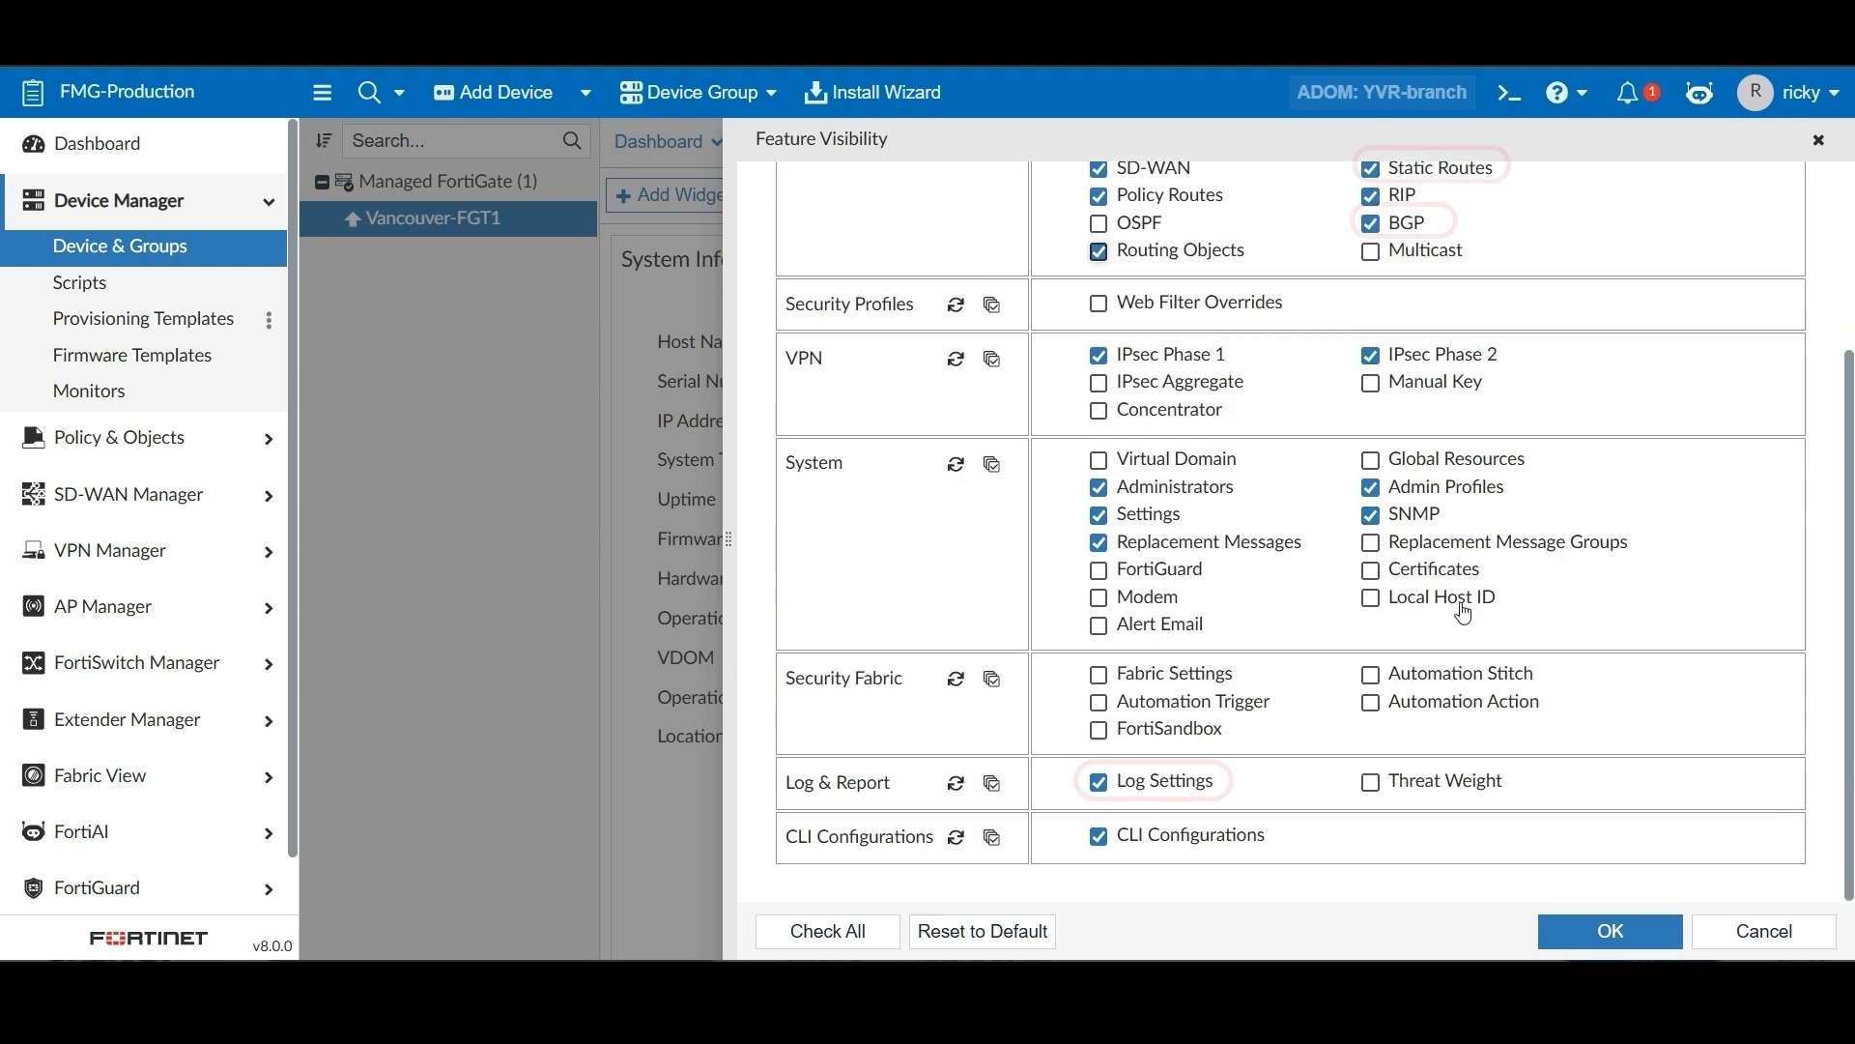
left_click(1370, 704)
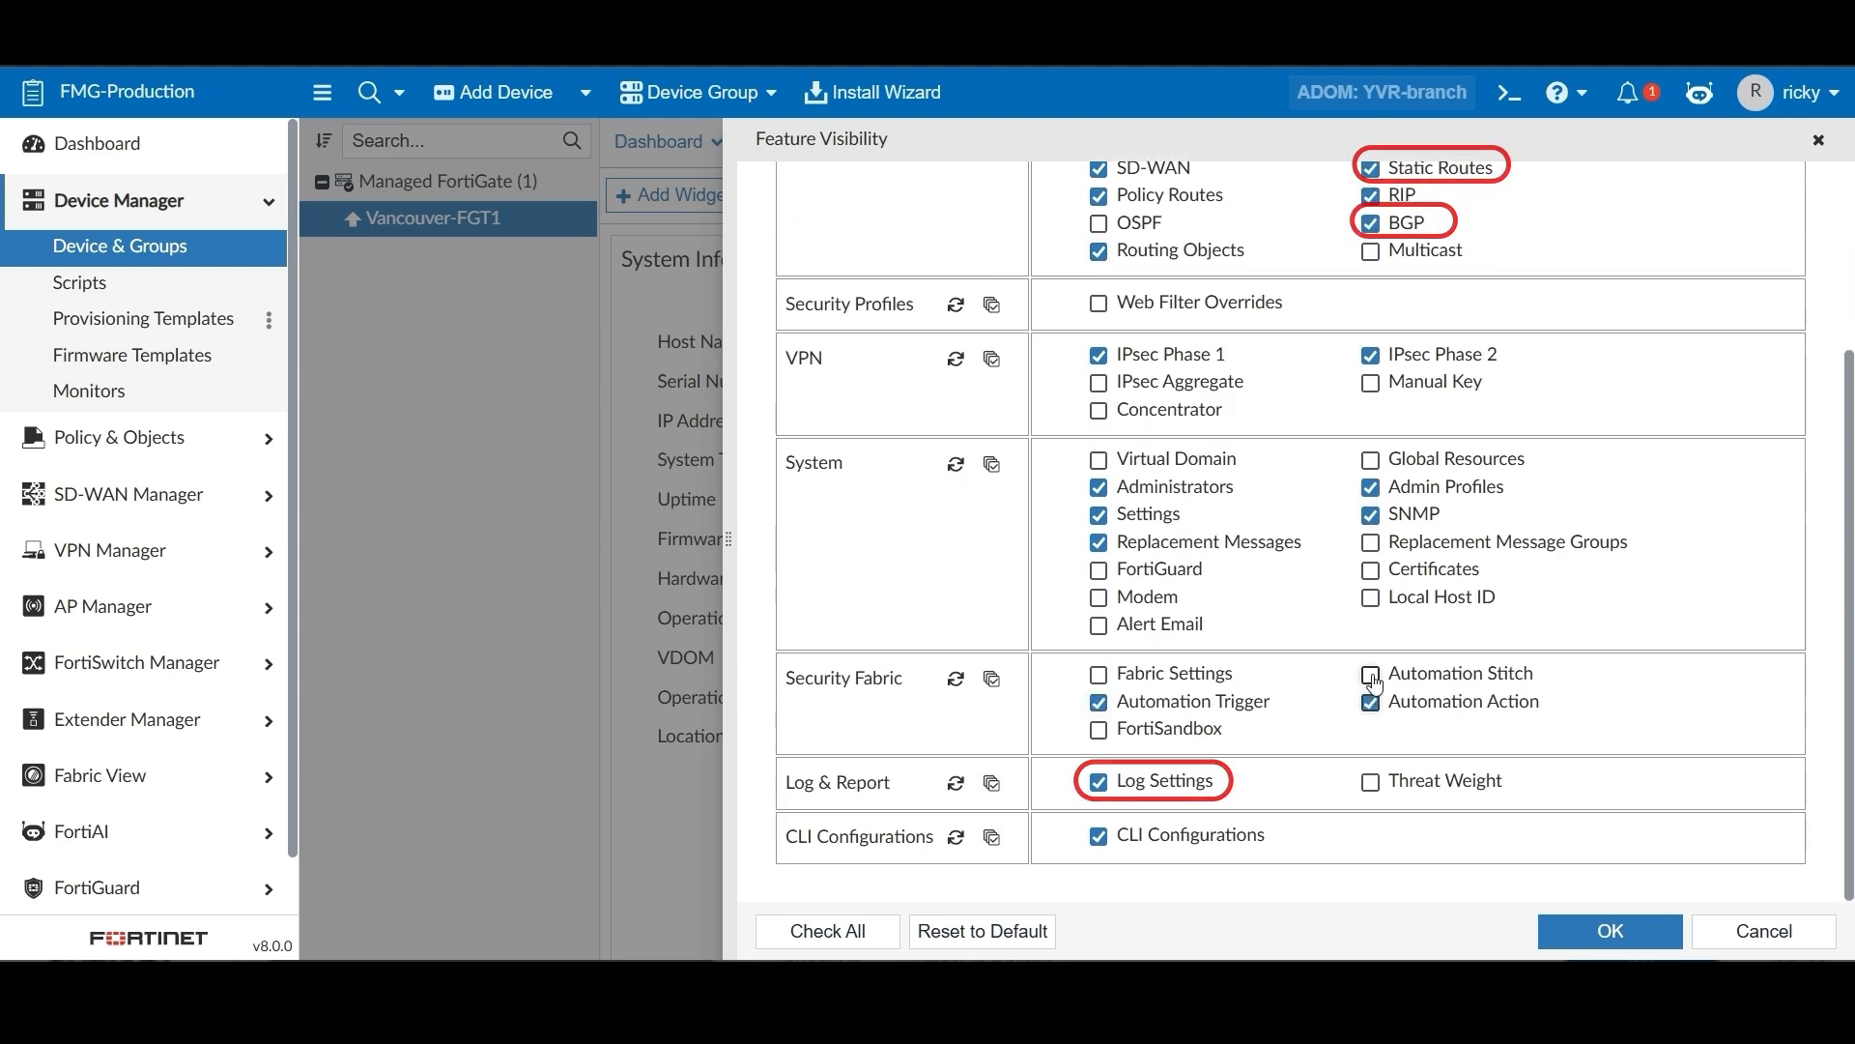
left_click(1565, 942)
left_click(839, 142)
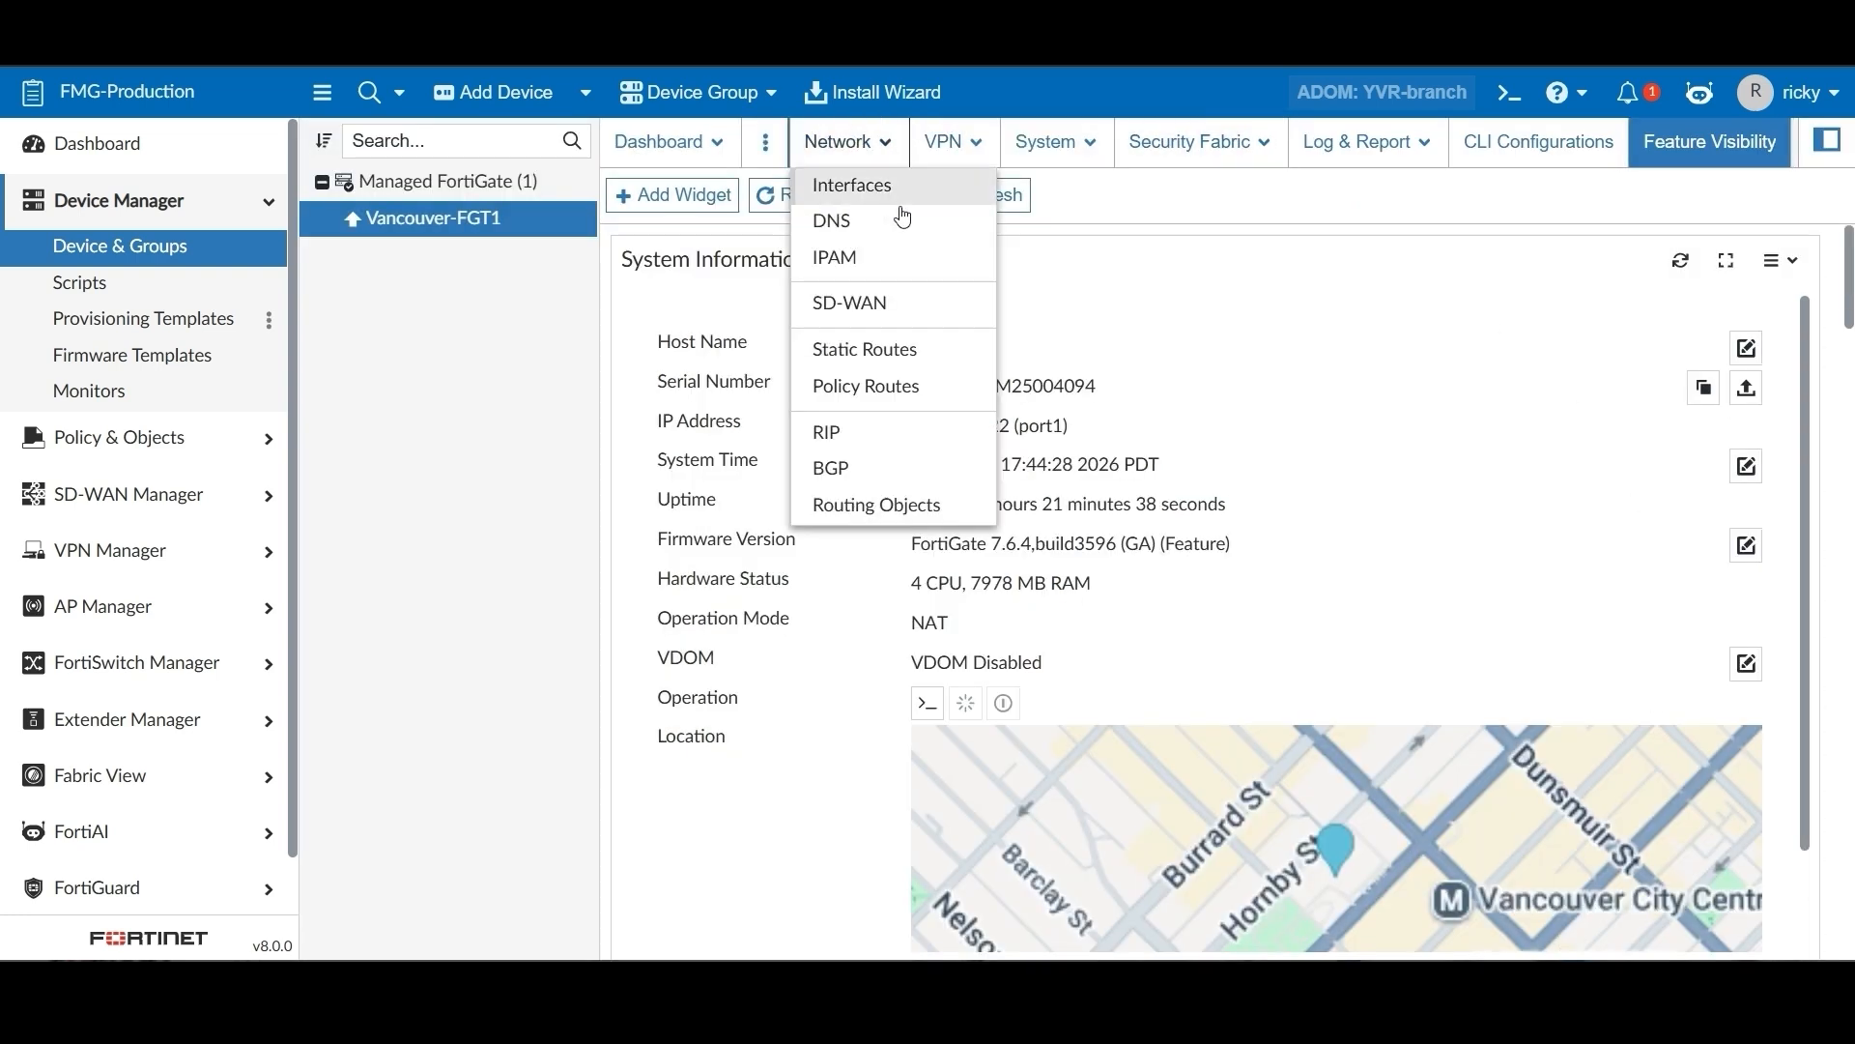
Review Vancouver-FGT1's static routes, interfaces and automation stitches
left_click(881, 365)
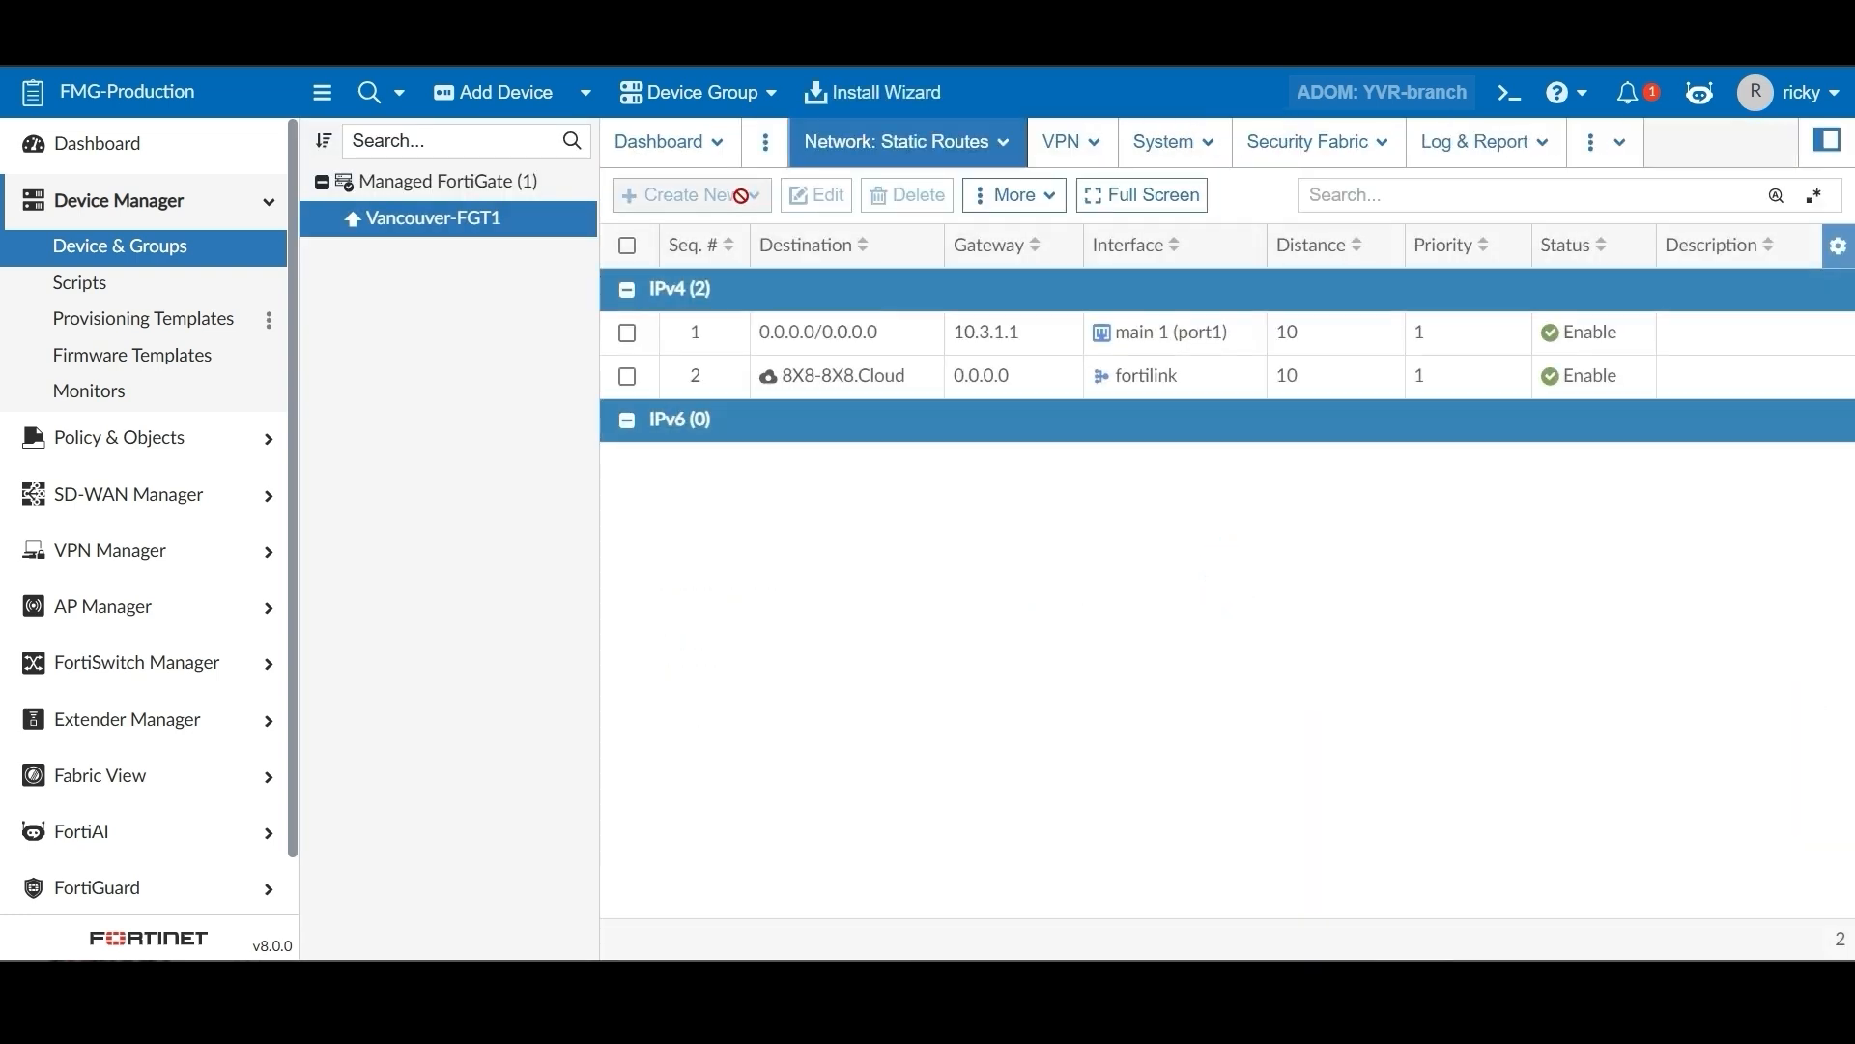
left_click(920, 153)
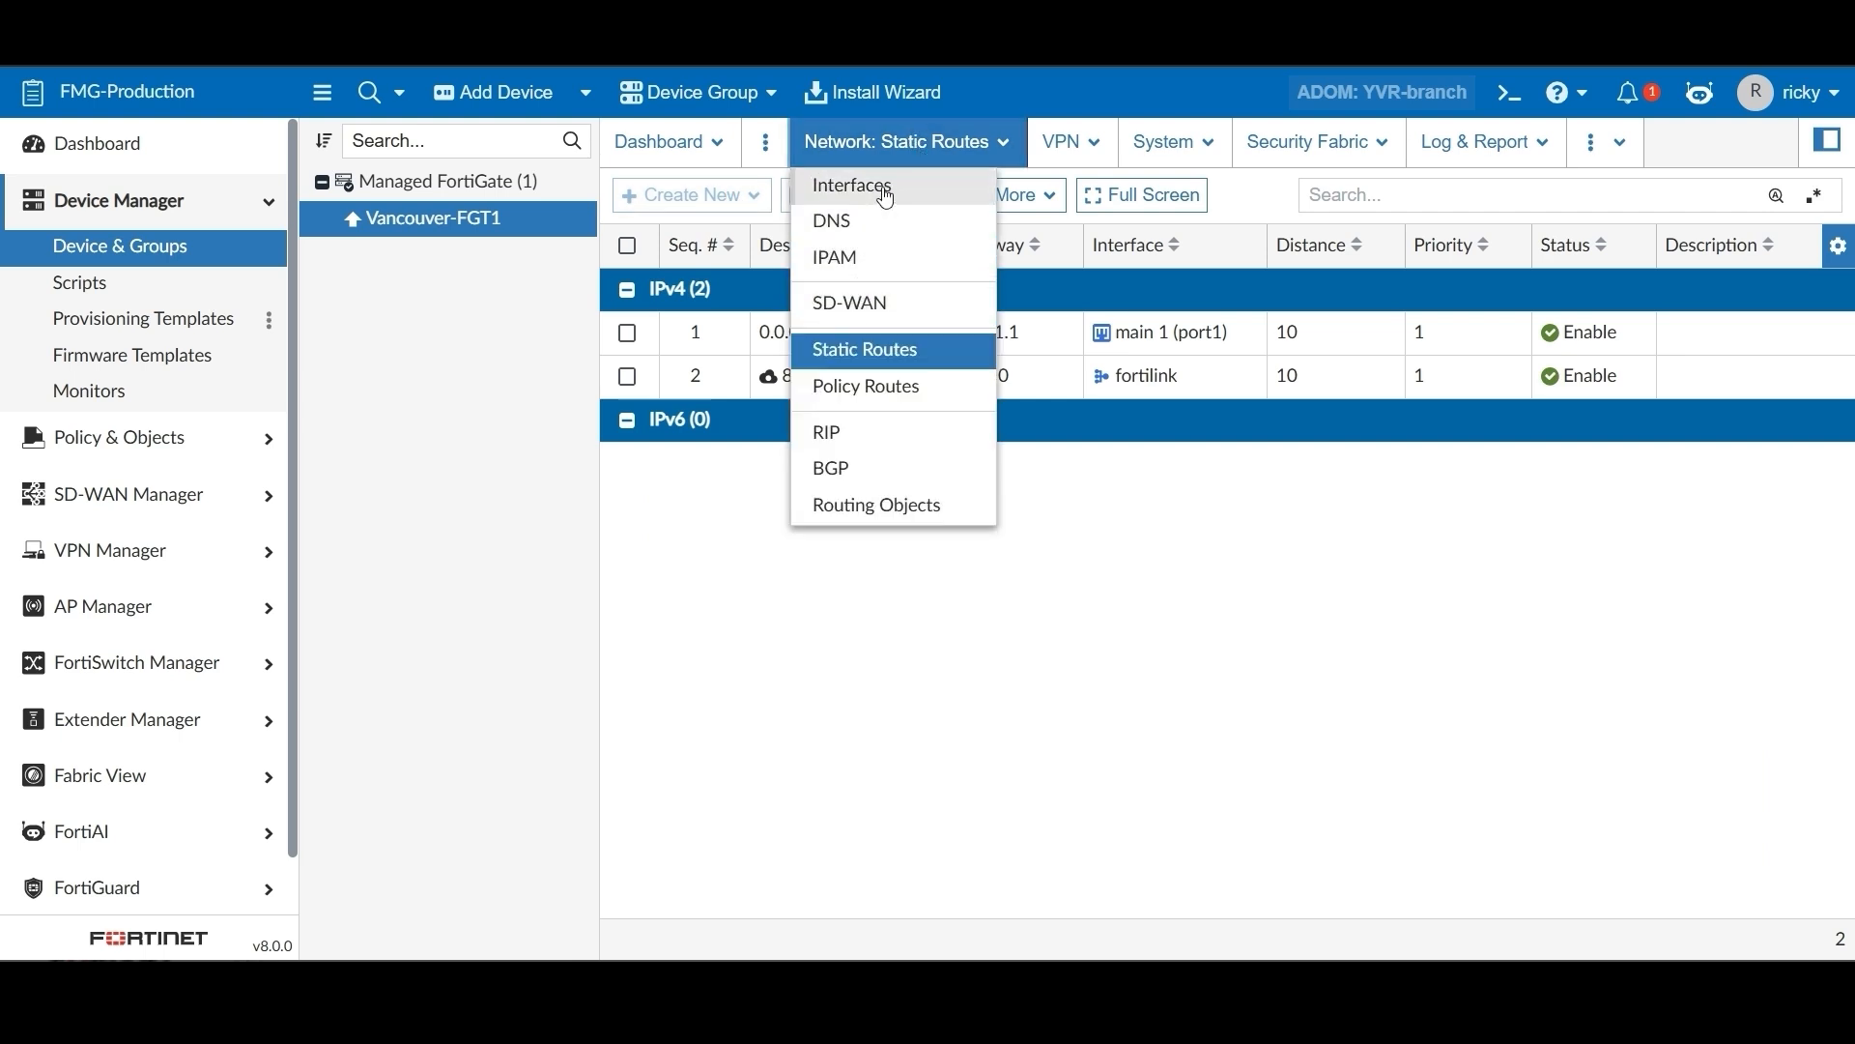
left_click(850, 183)
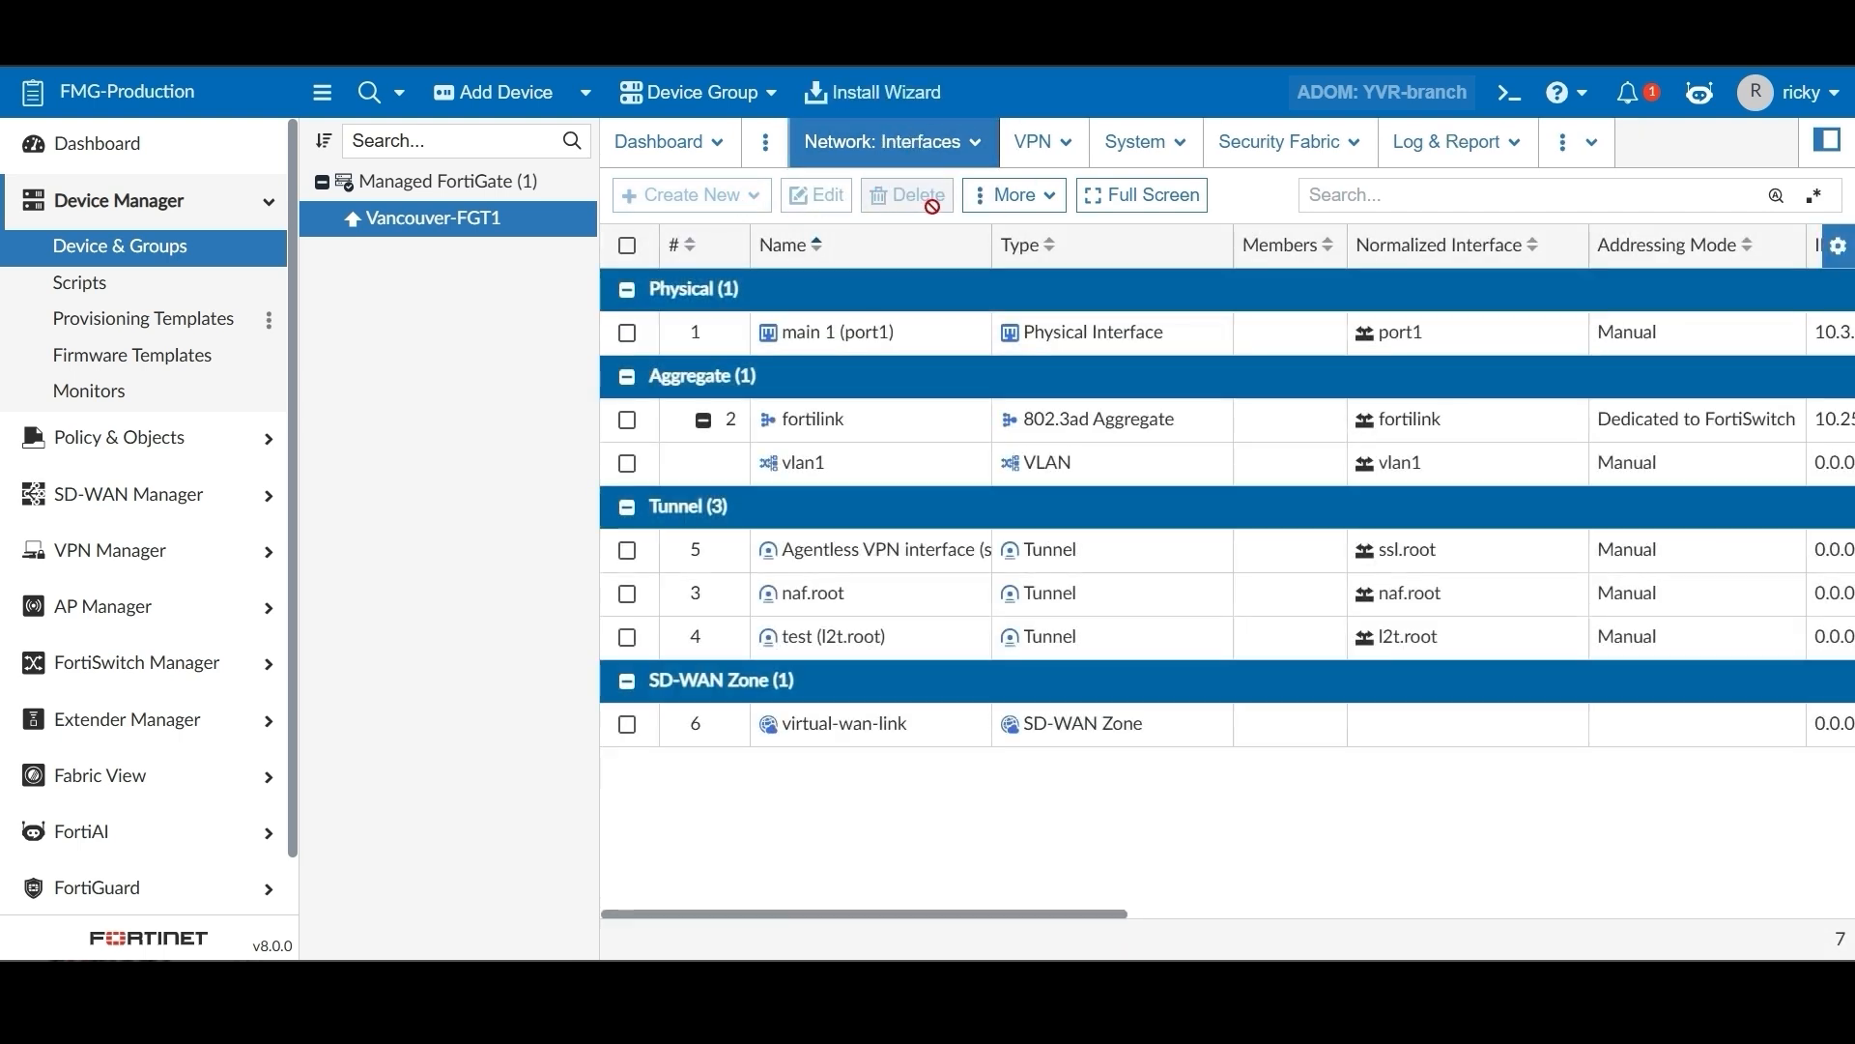
left_click(1266, 145)
left_click(1220, 255)
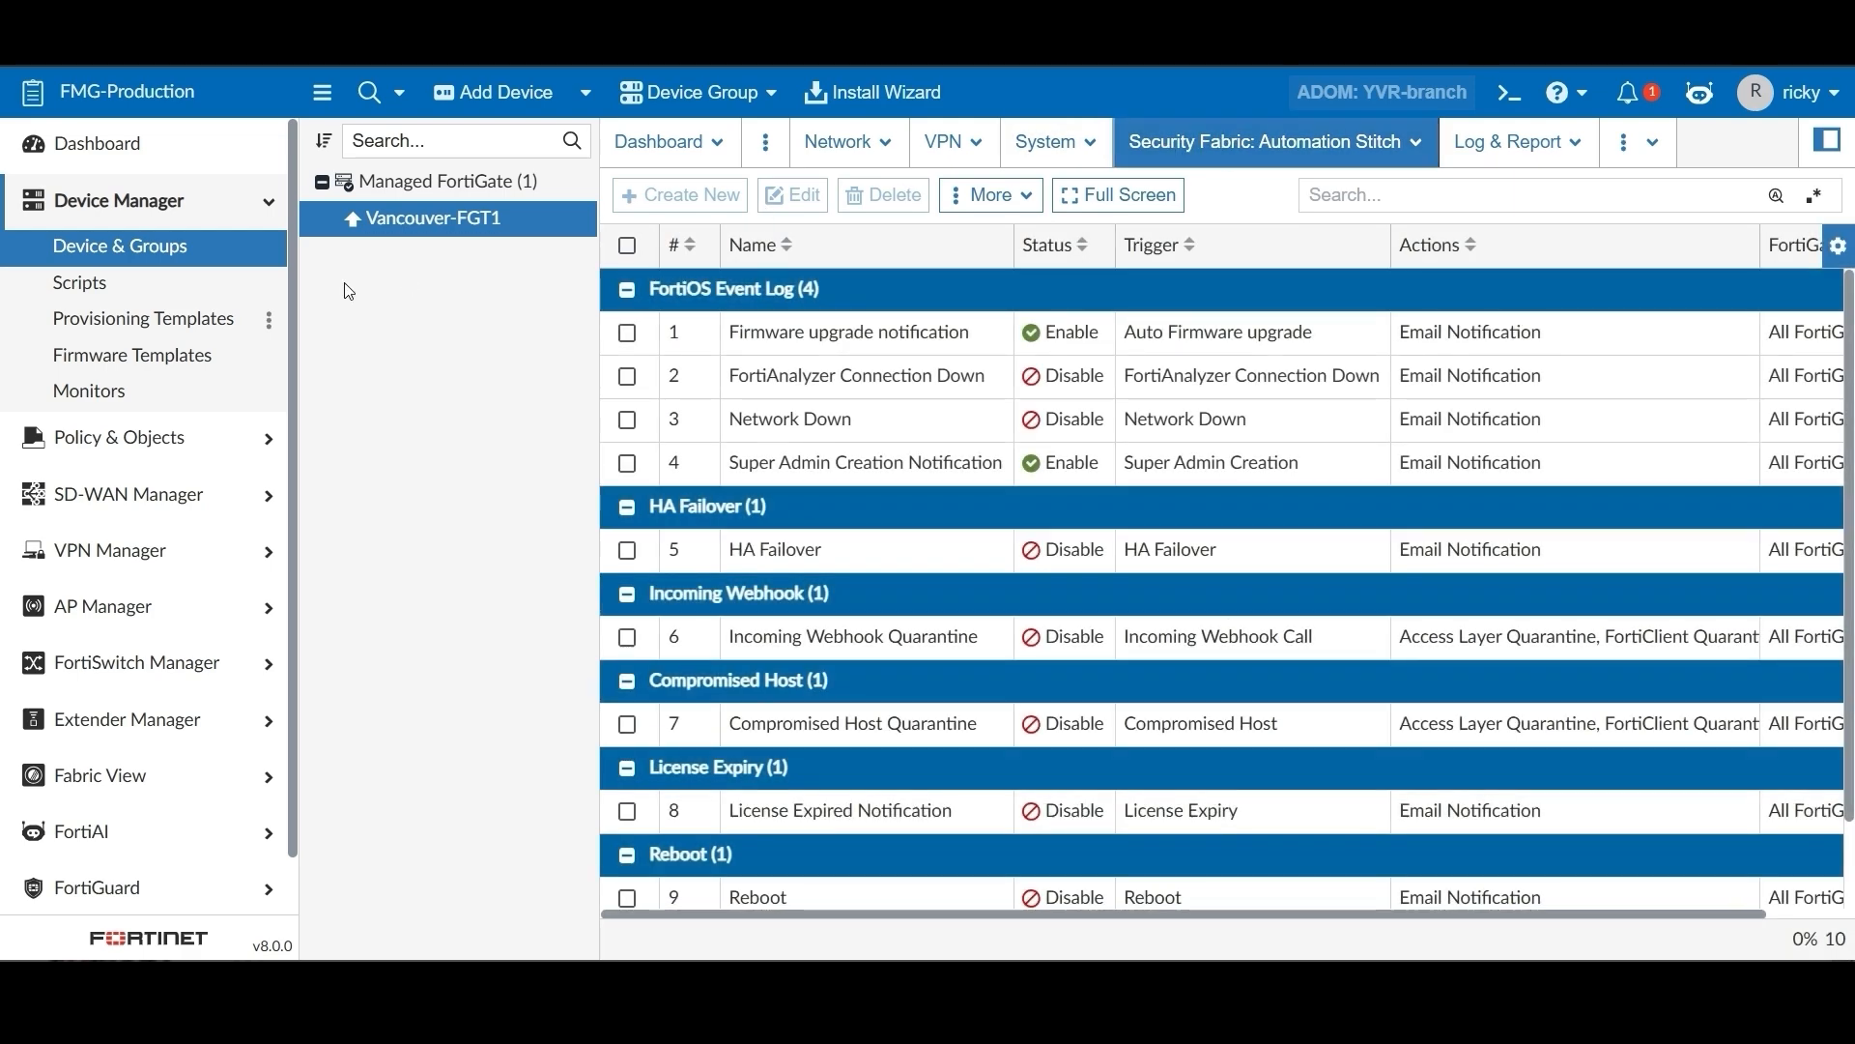
Browse the Static Route and BGP provisioning templates
left_click(150, 324)
left_click(1020, 145)
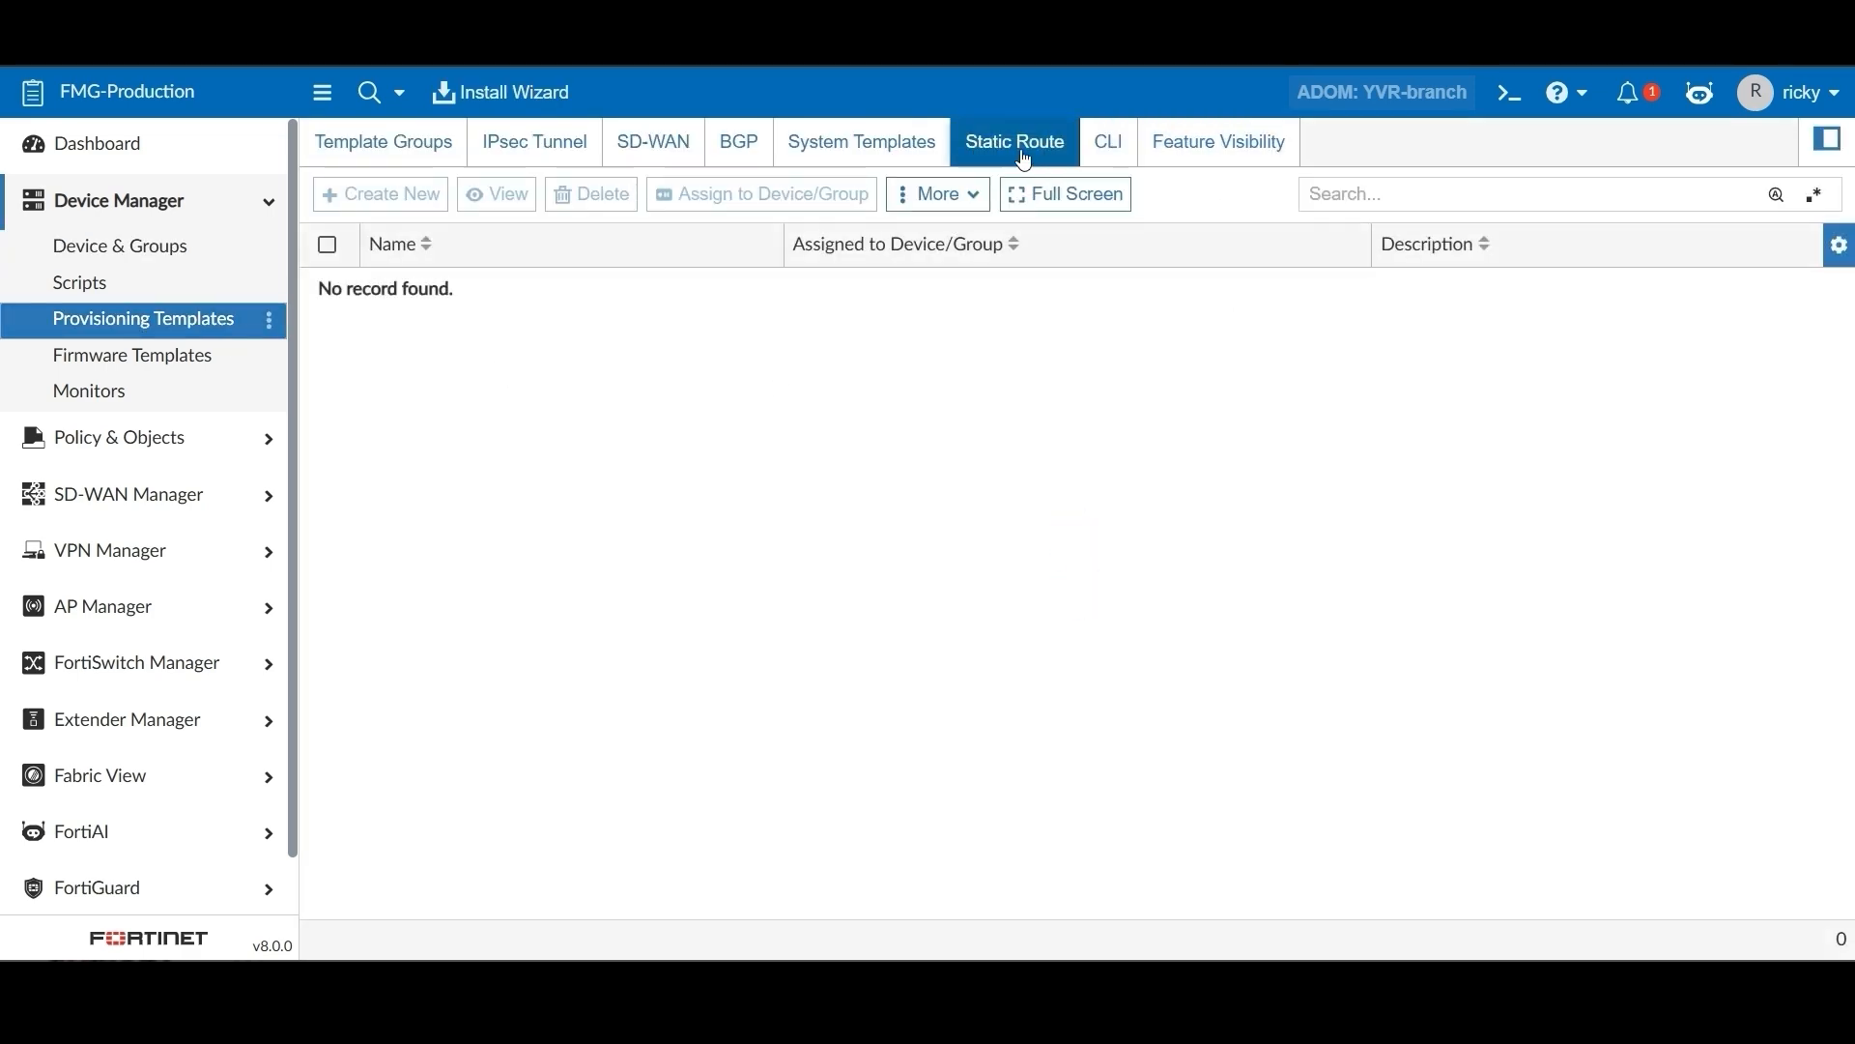
left_click(764, 157)
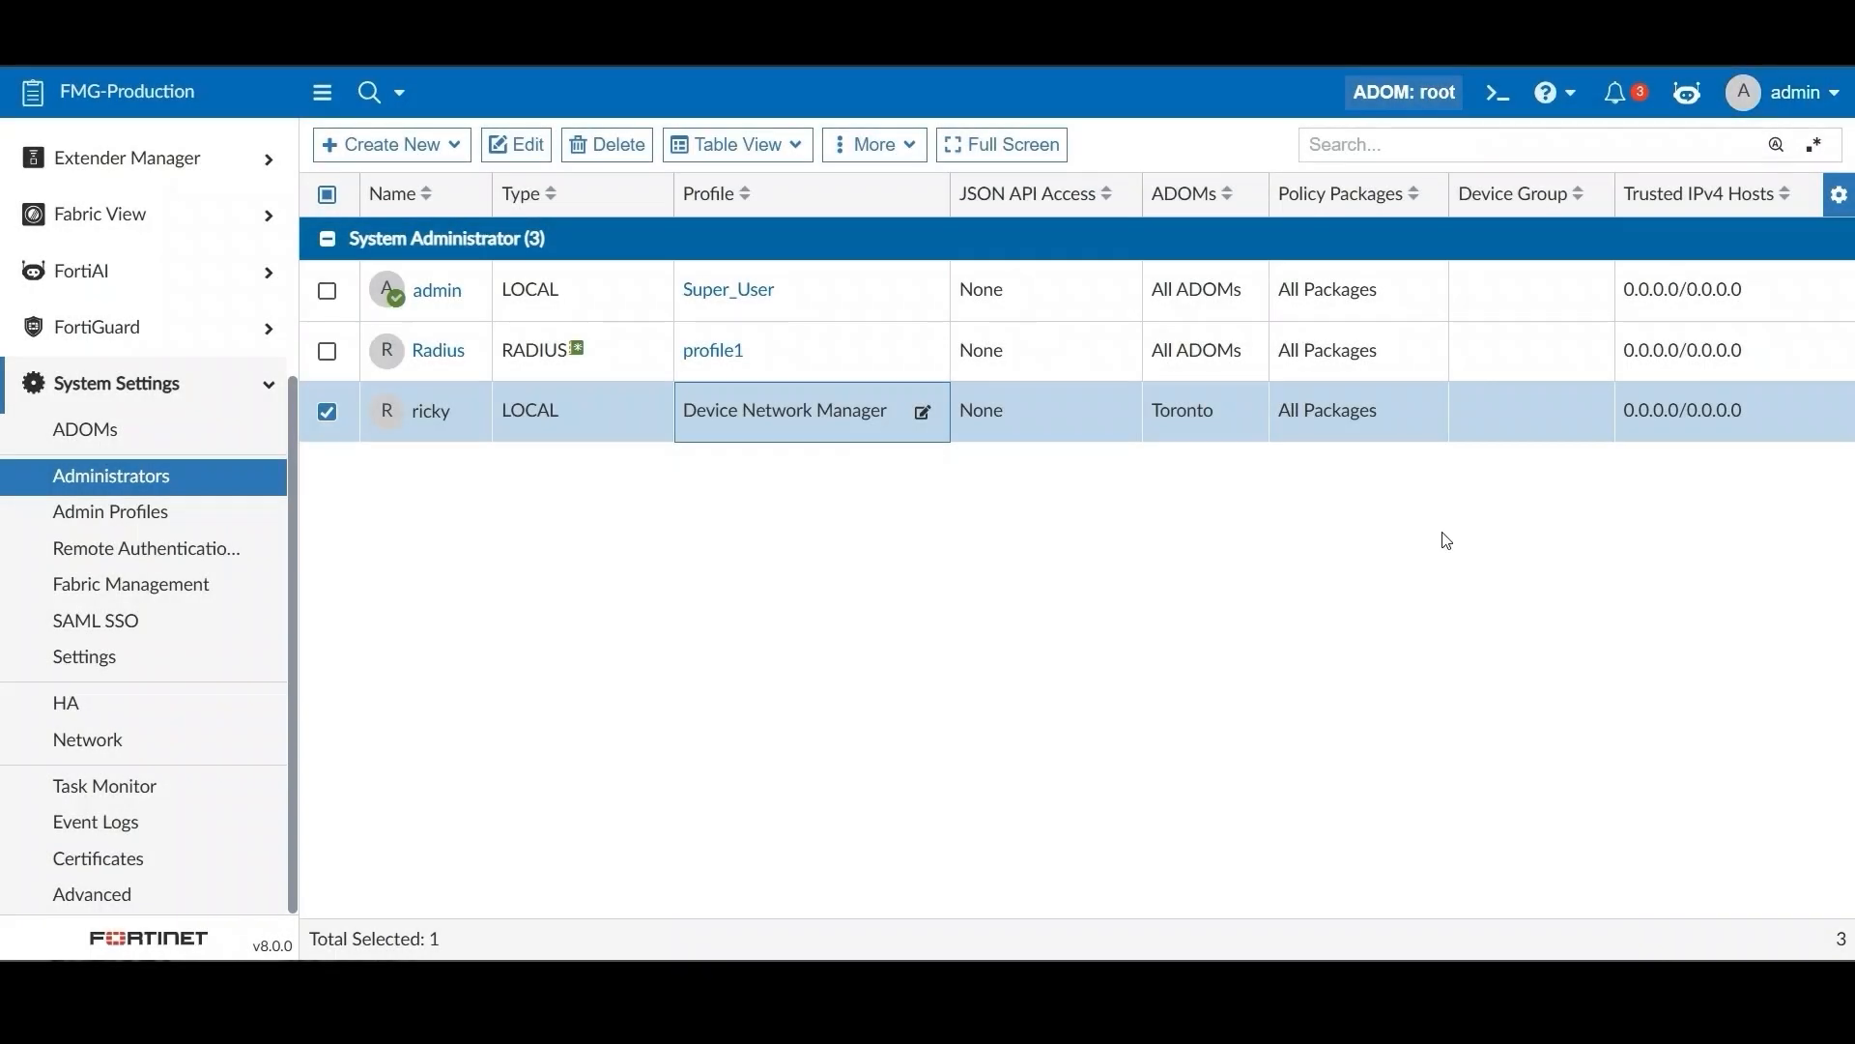
Grant Read-Write to Interface, Log & Report, Security Fabric, Others and Routing in Device Network Manager
left_click(1798, 92)
left_click(793, 414)
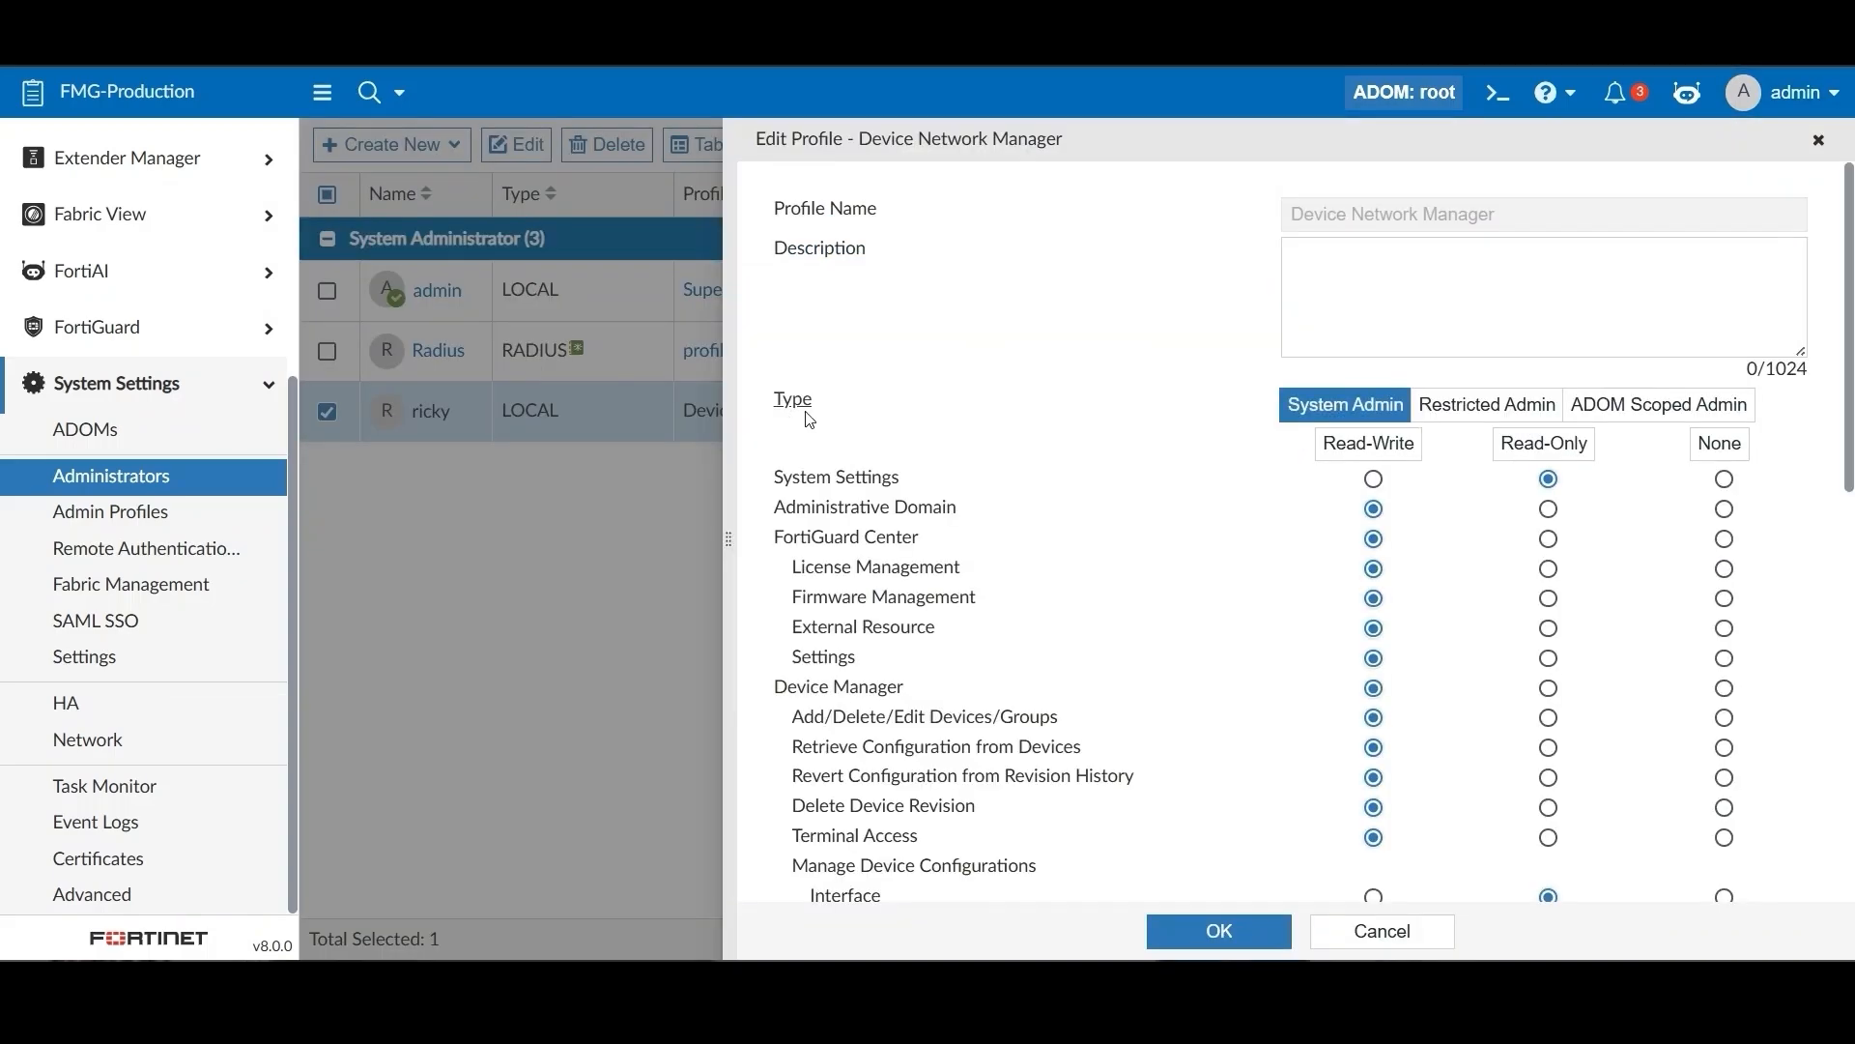
scroll(1540, 543, "down", 3)
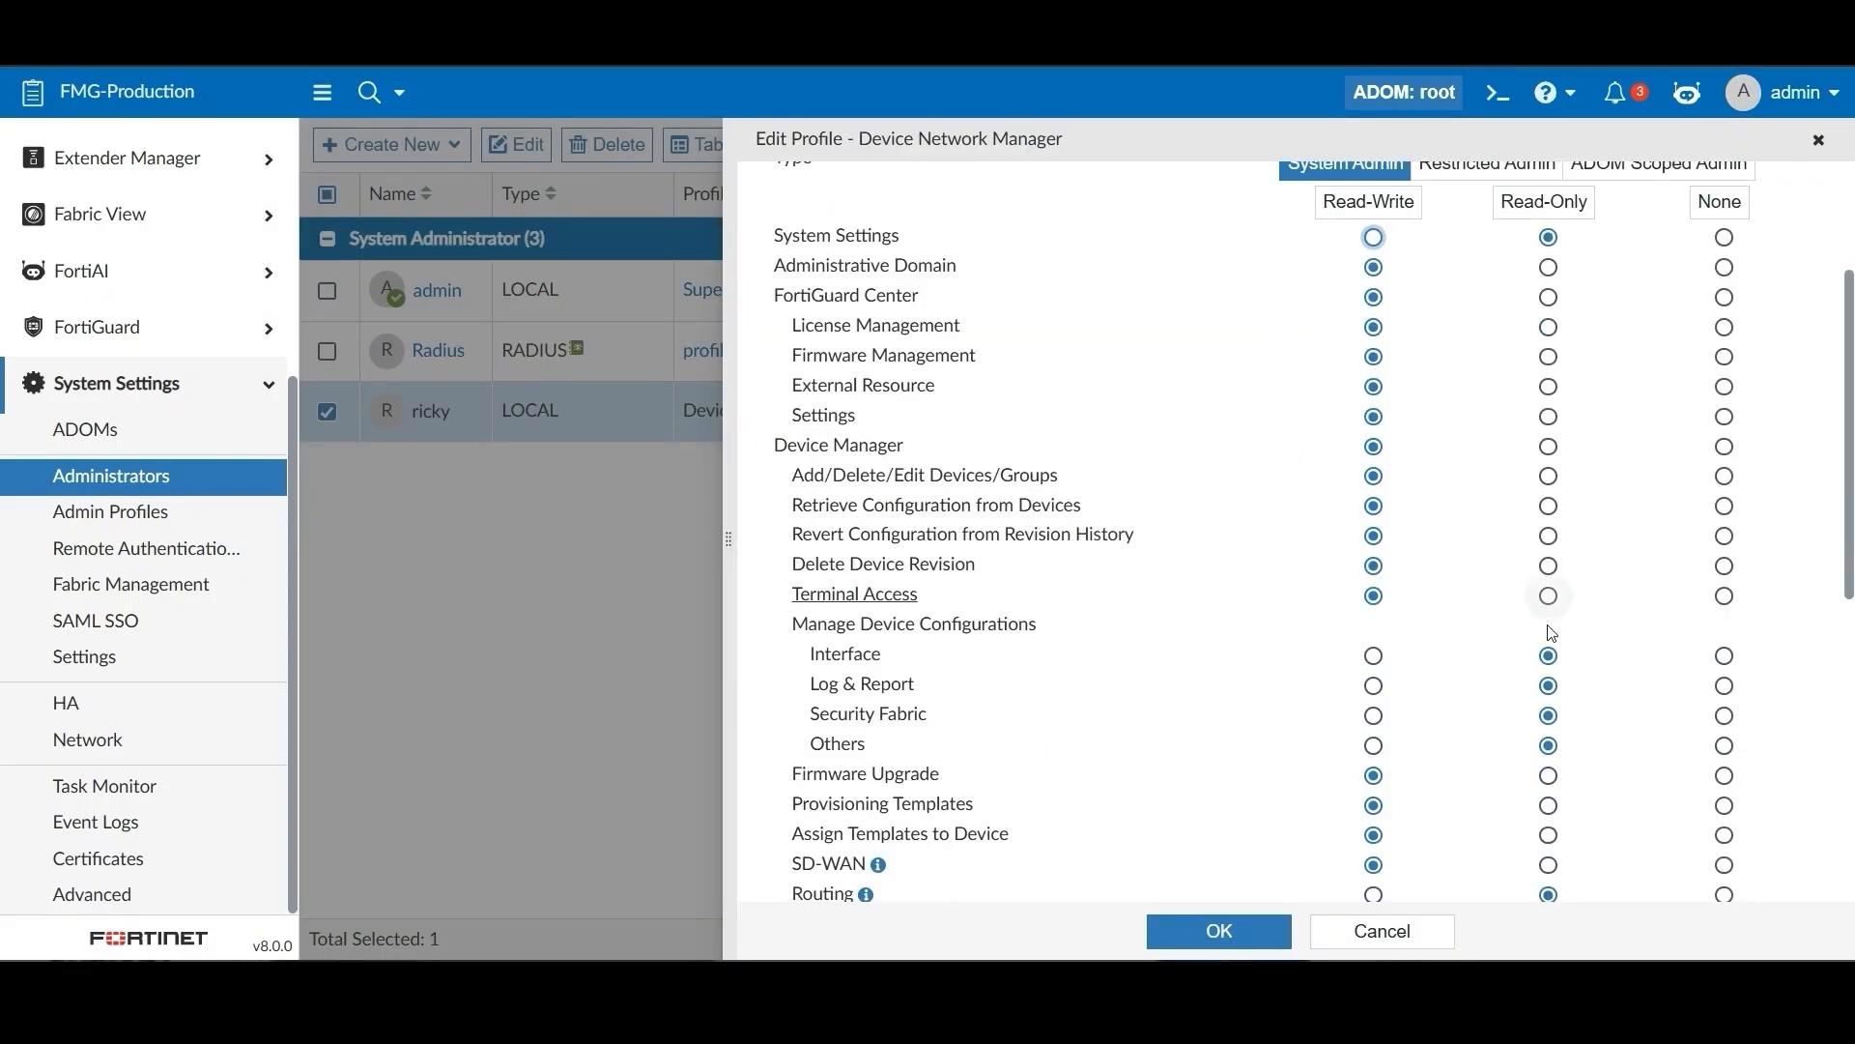
scroll(1549, 714, "down", 2)
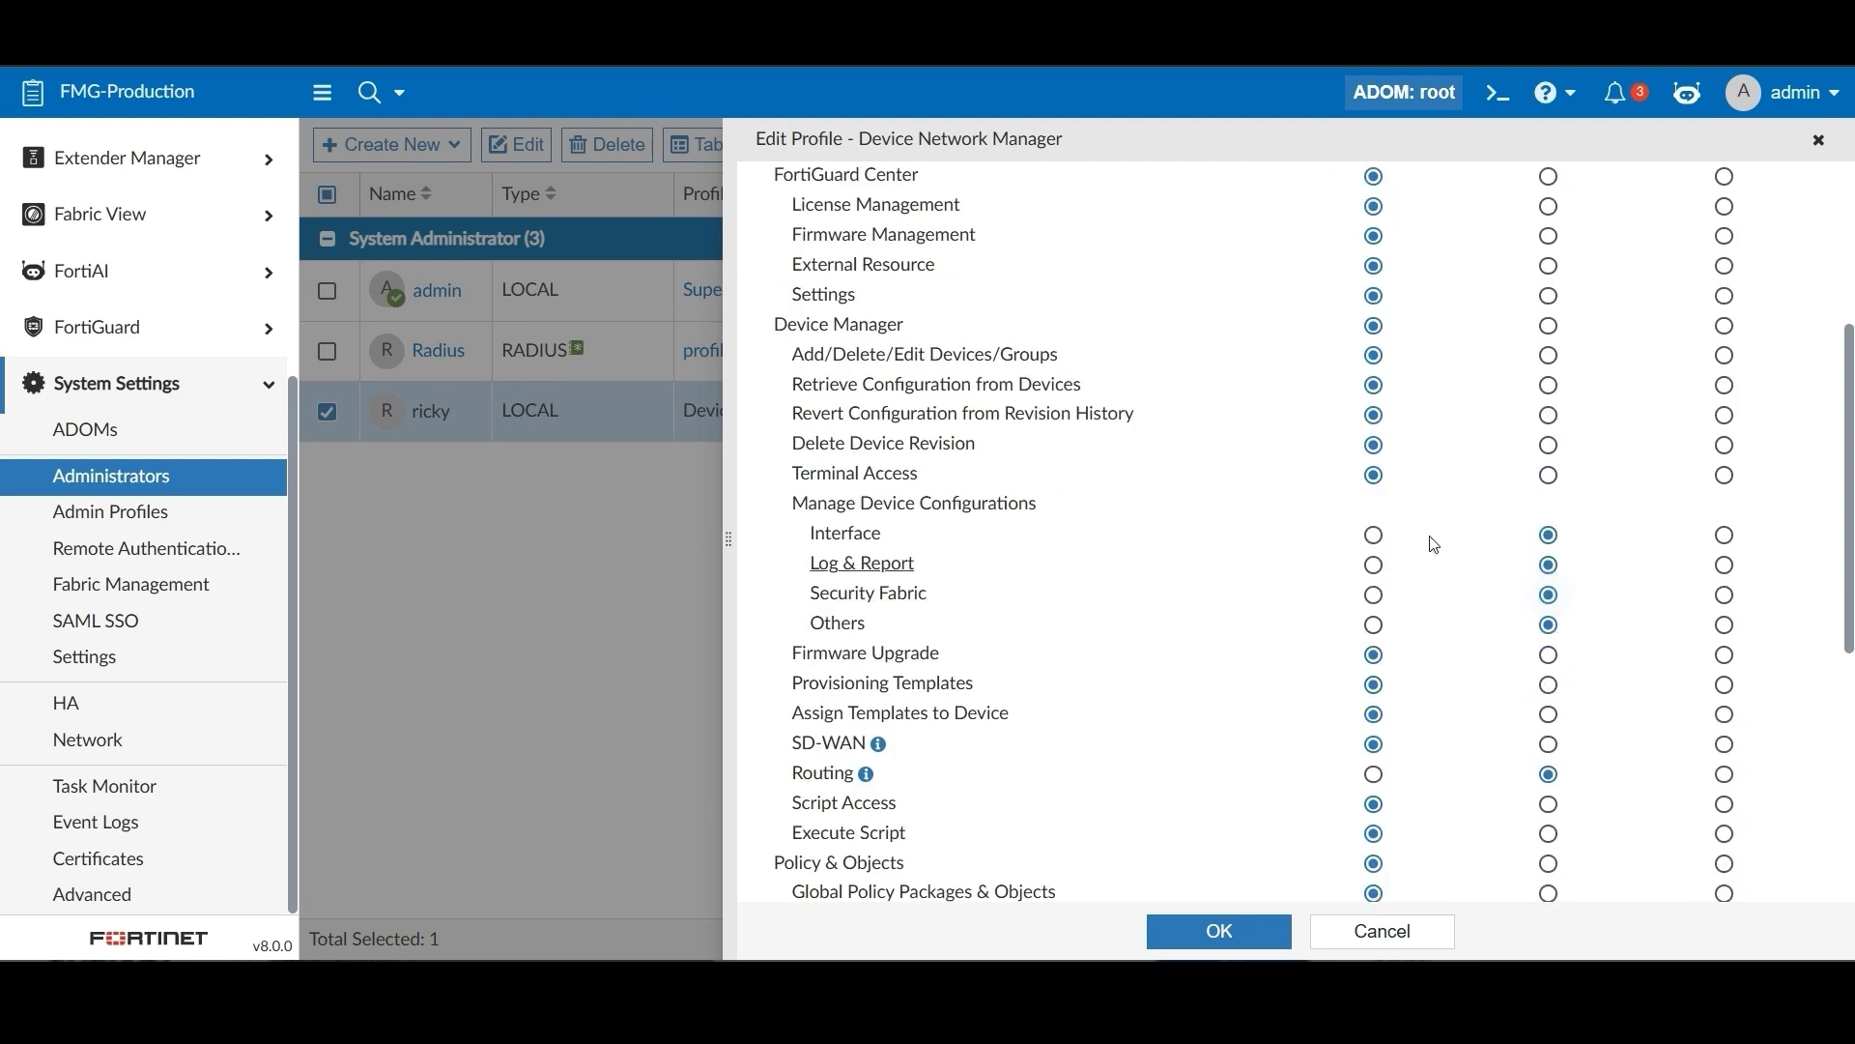
left_click(1375, 535)
left_click(1375, 567)
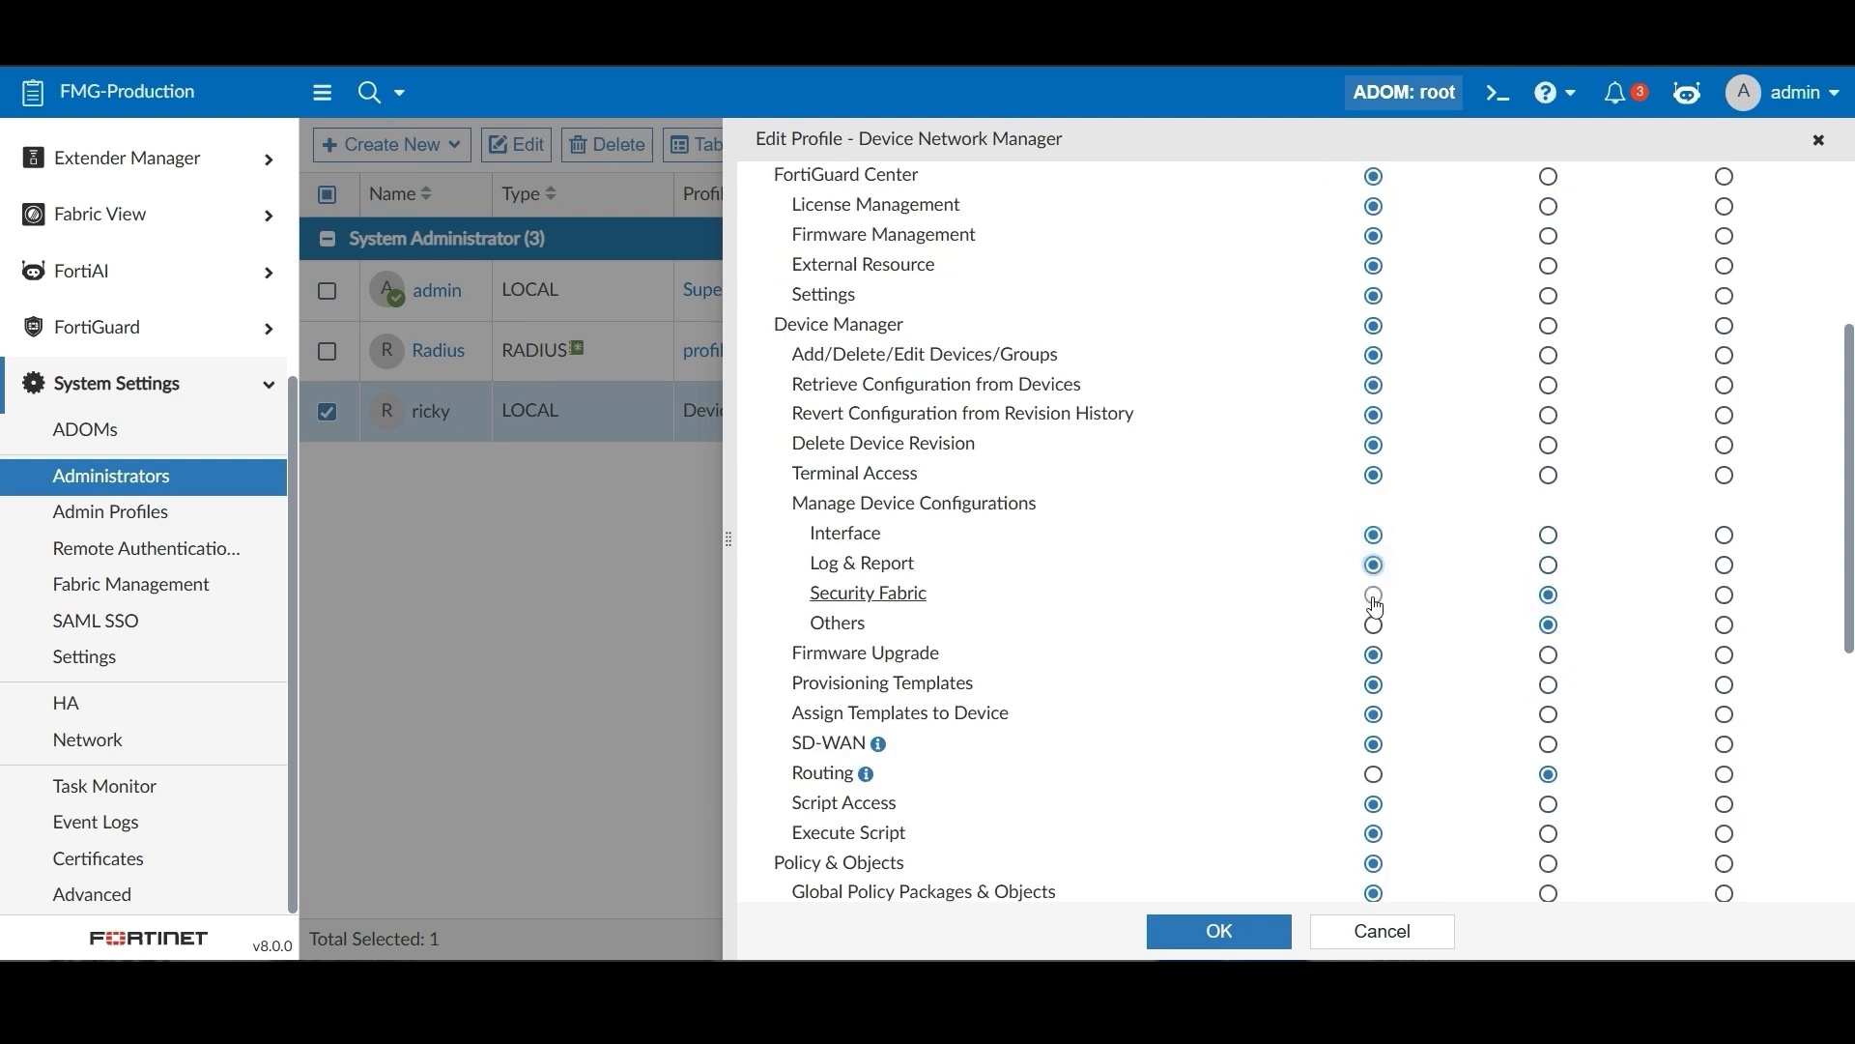
left_click(1375, 596)
left_click(1375, 625)
left_click(1376, 777)
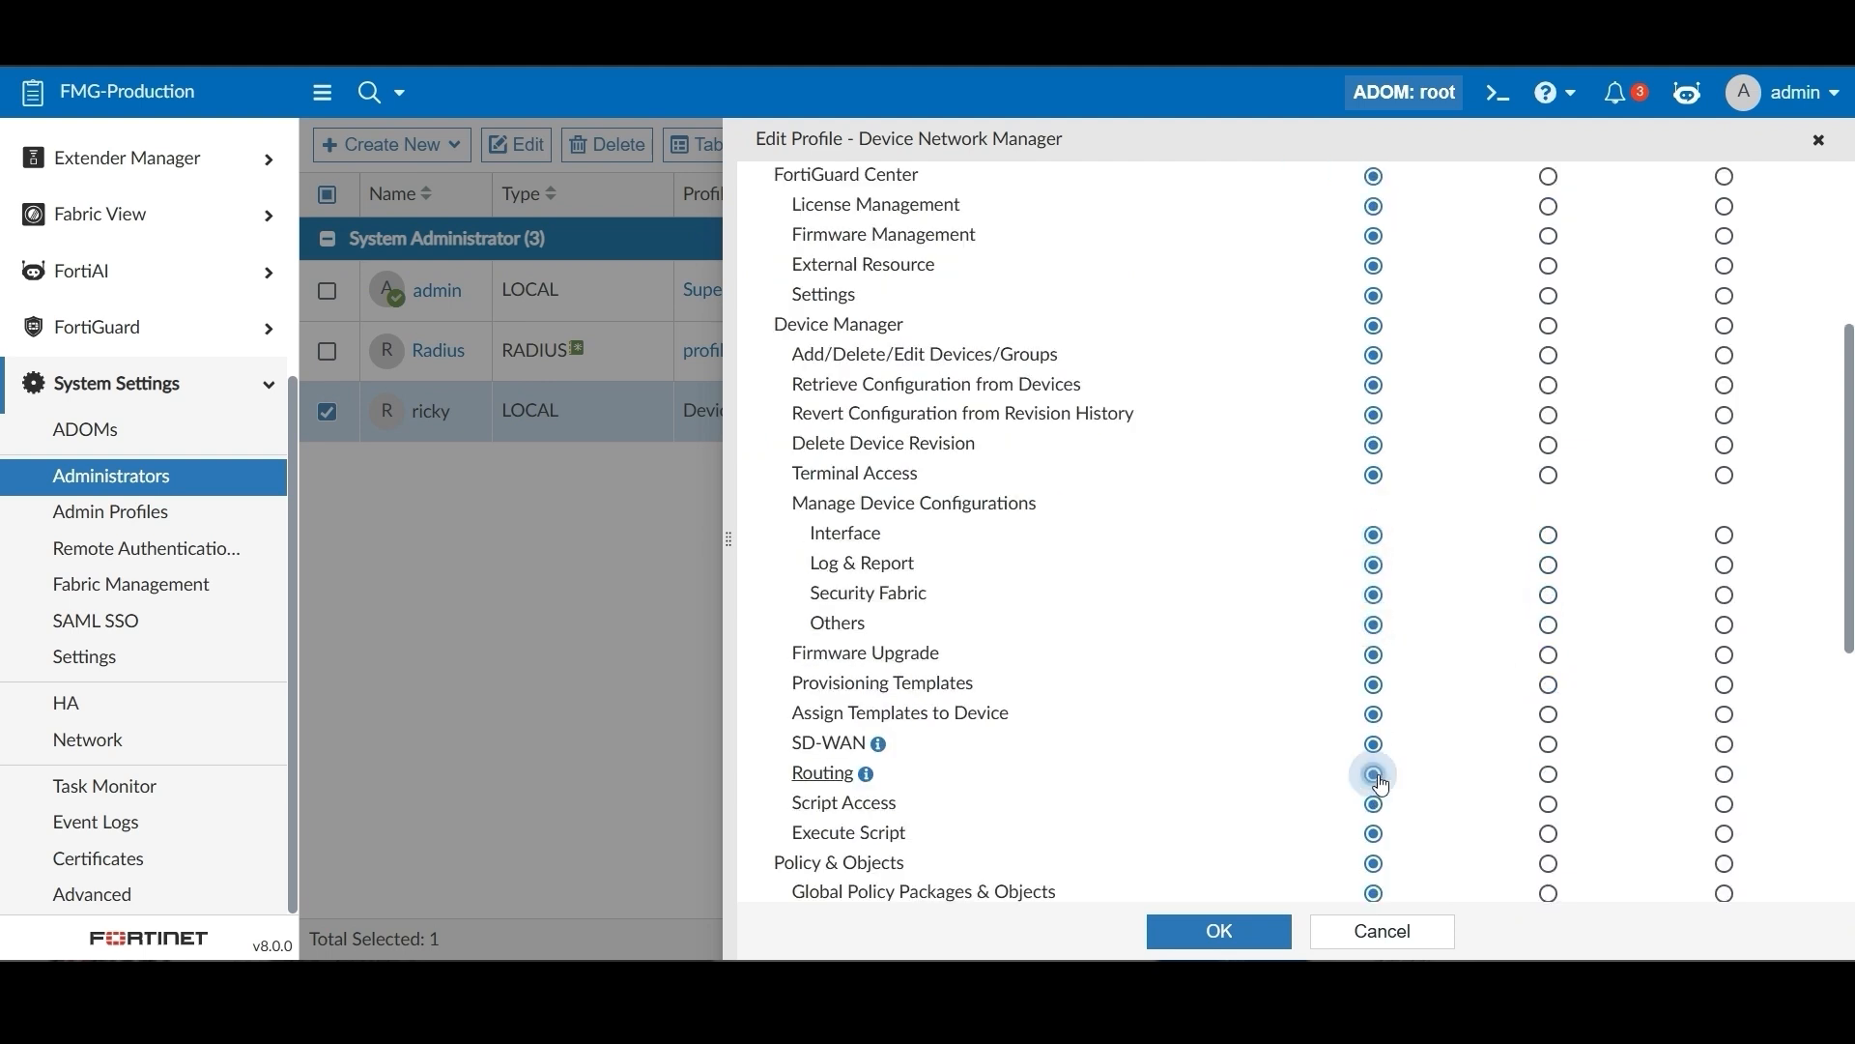
left_click(1245, 932)
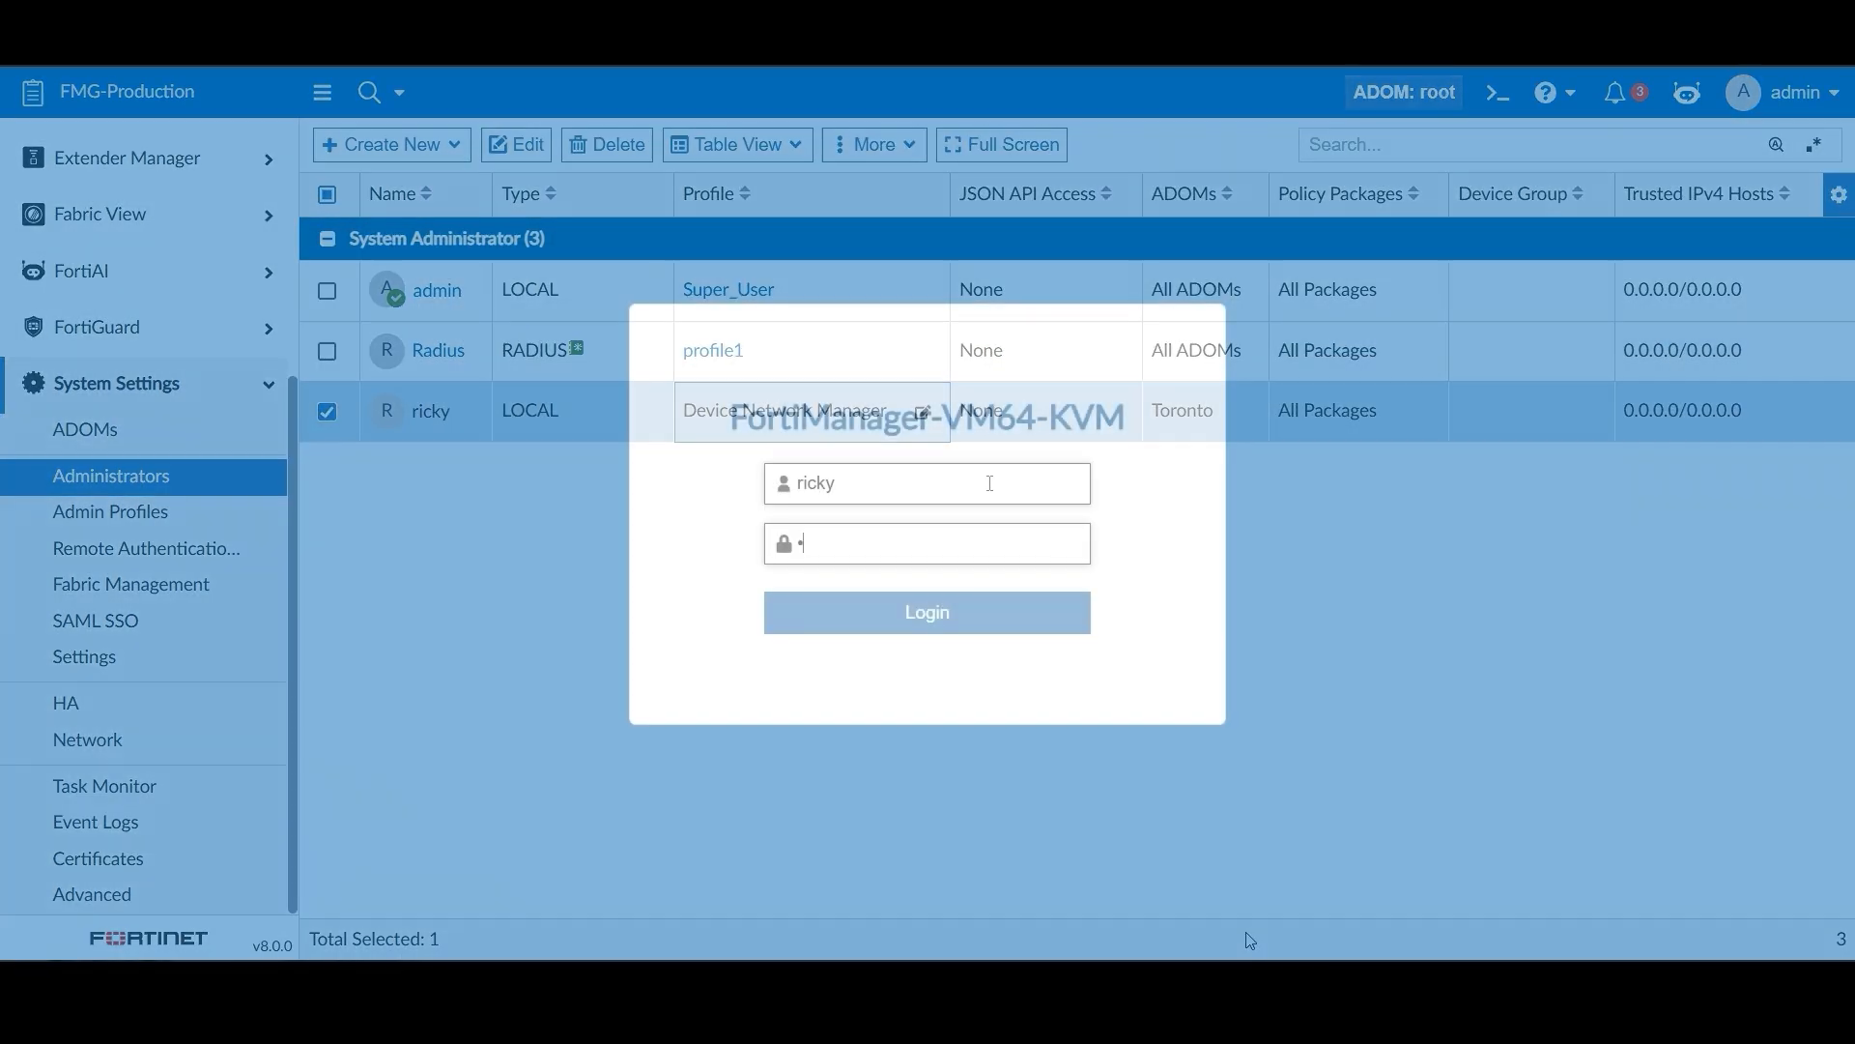
Log in as the branch administrator and open the Vancouver-FGT1 dashboard from Device & Groups
key("Return")
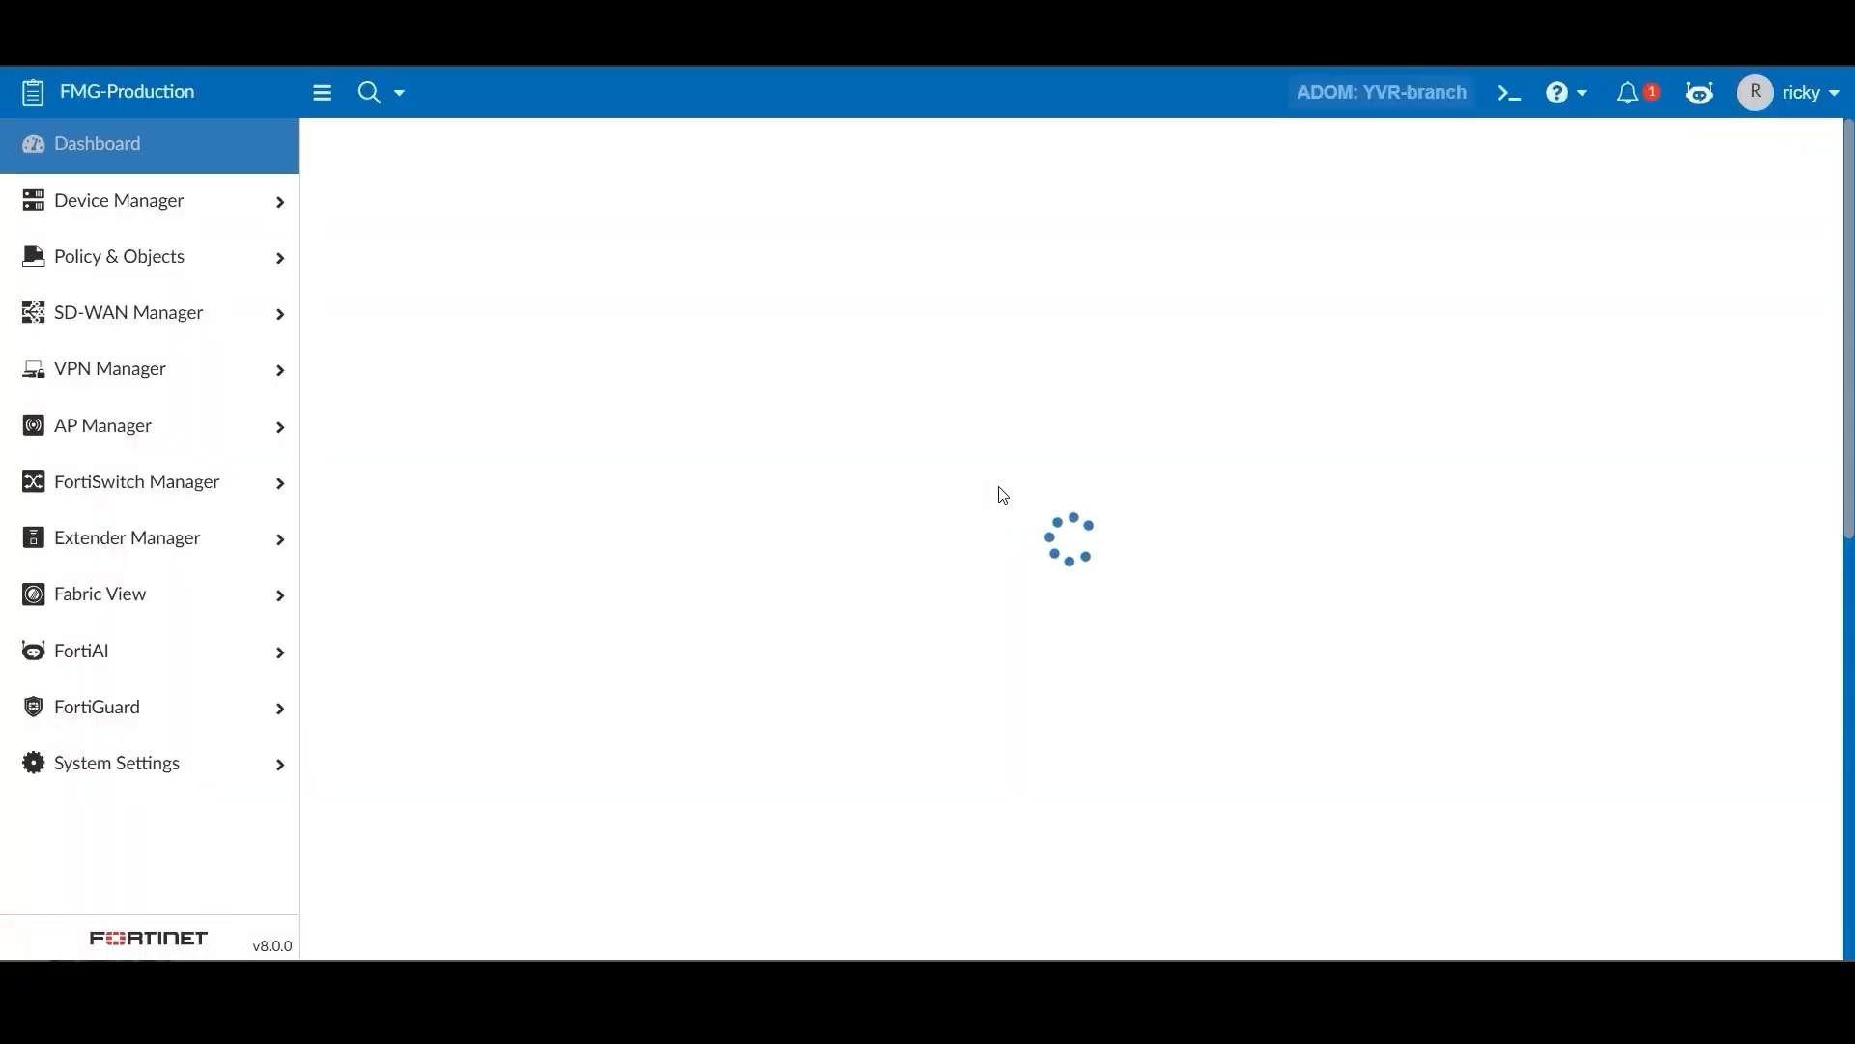
left_click(193, 201)
left_click(201, 243)
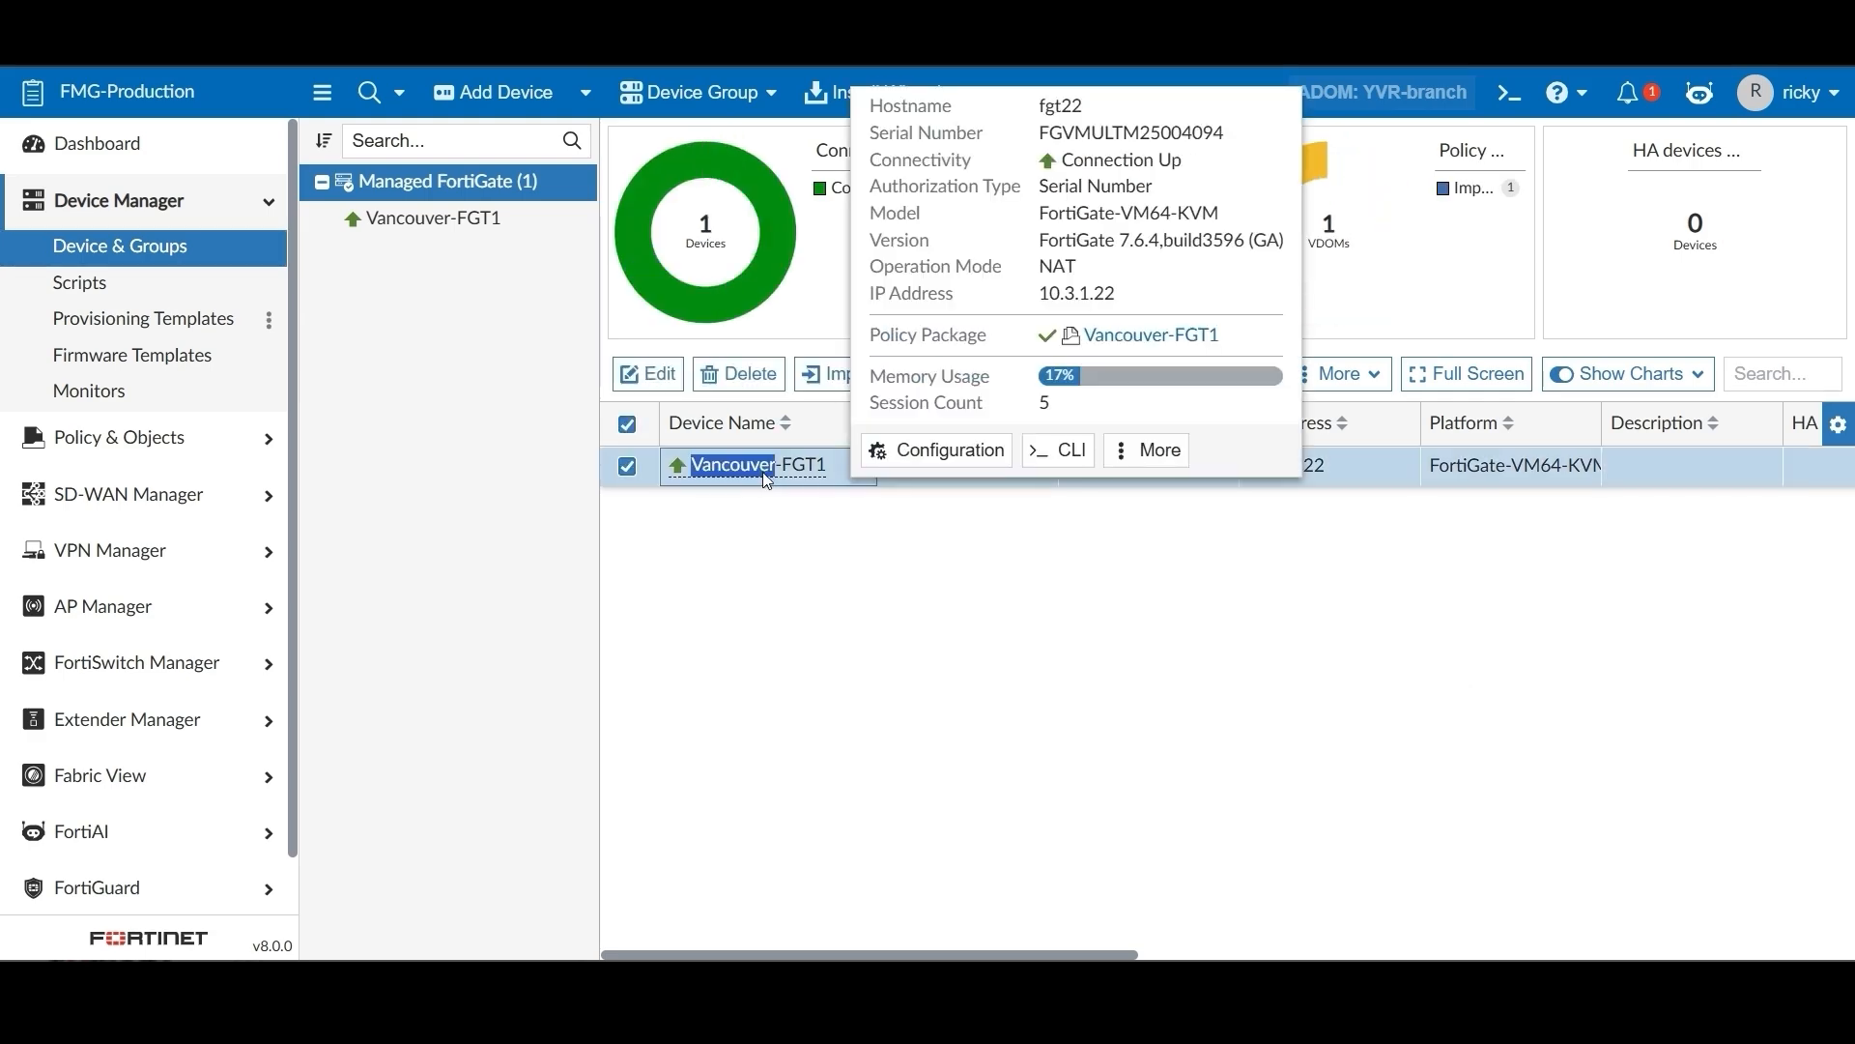
left_click(763, 470)
Change port1's alias from 'main 1' to 'public network interface', save, and return to the device list
left_click(966, 142)
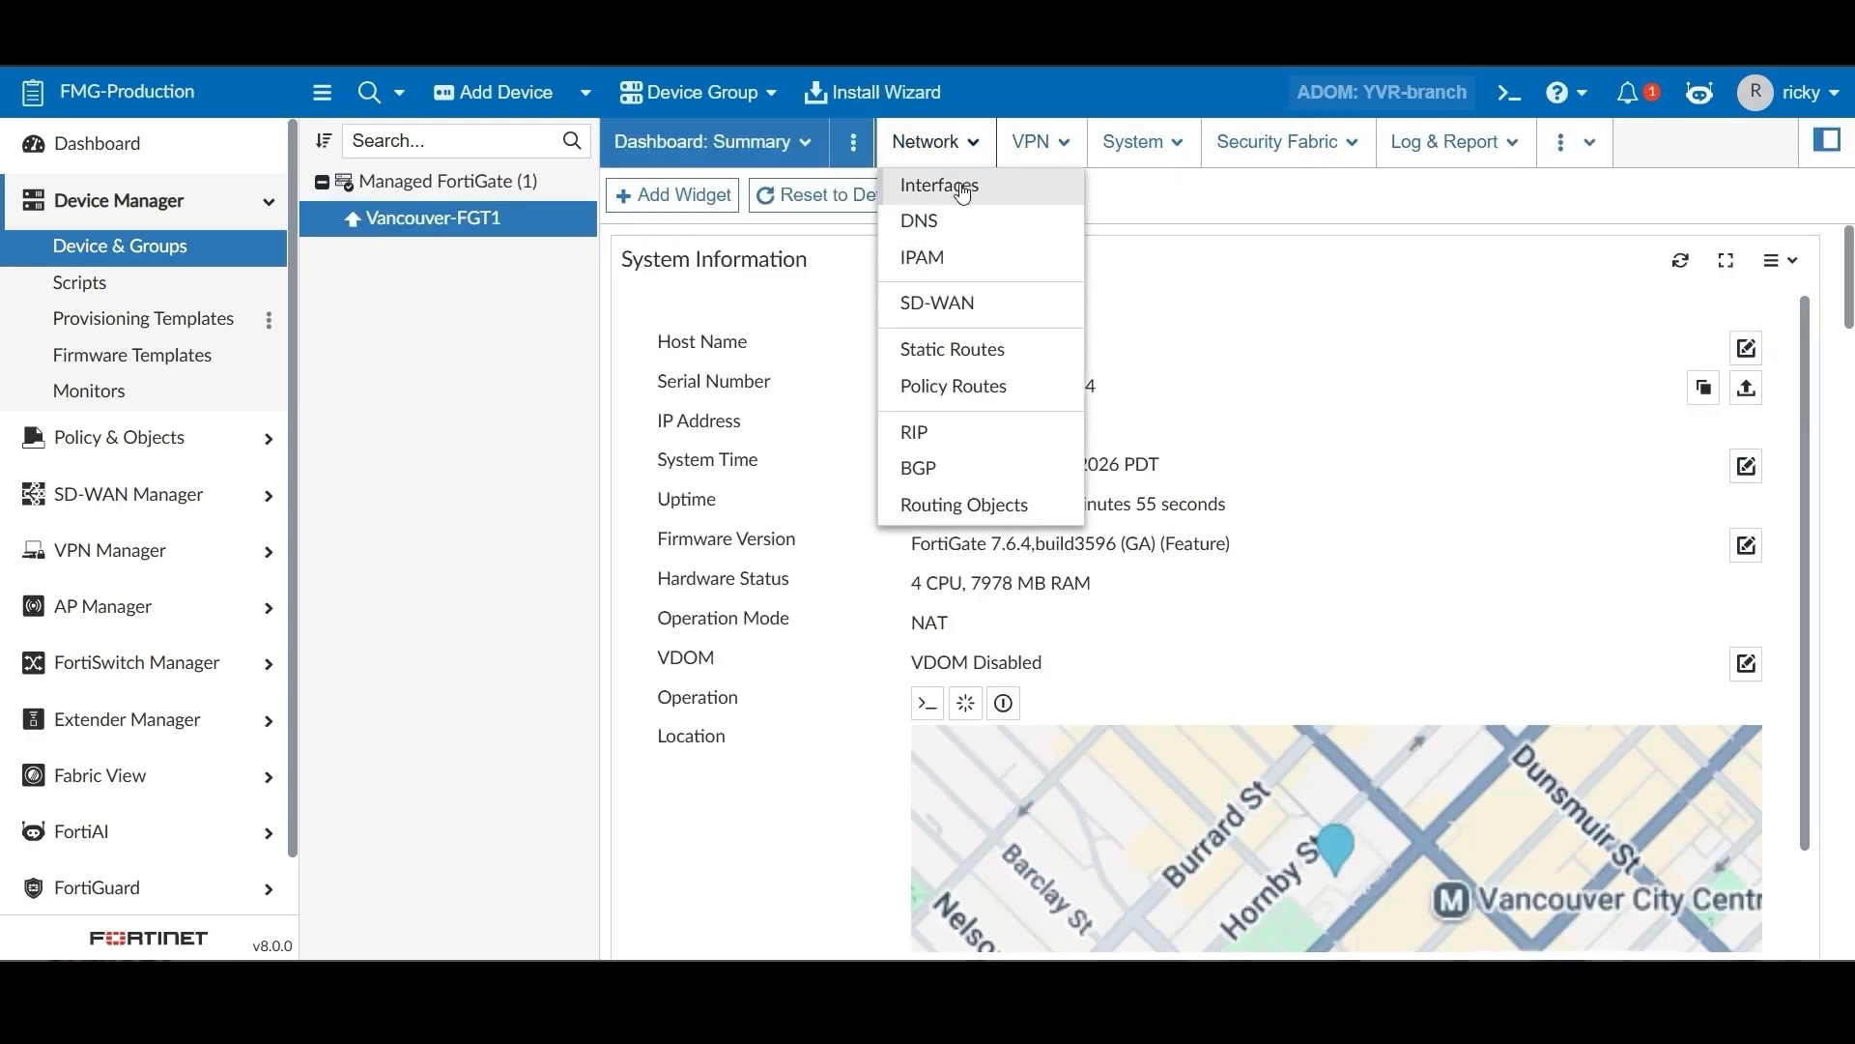
left_click(947, 180)
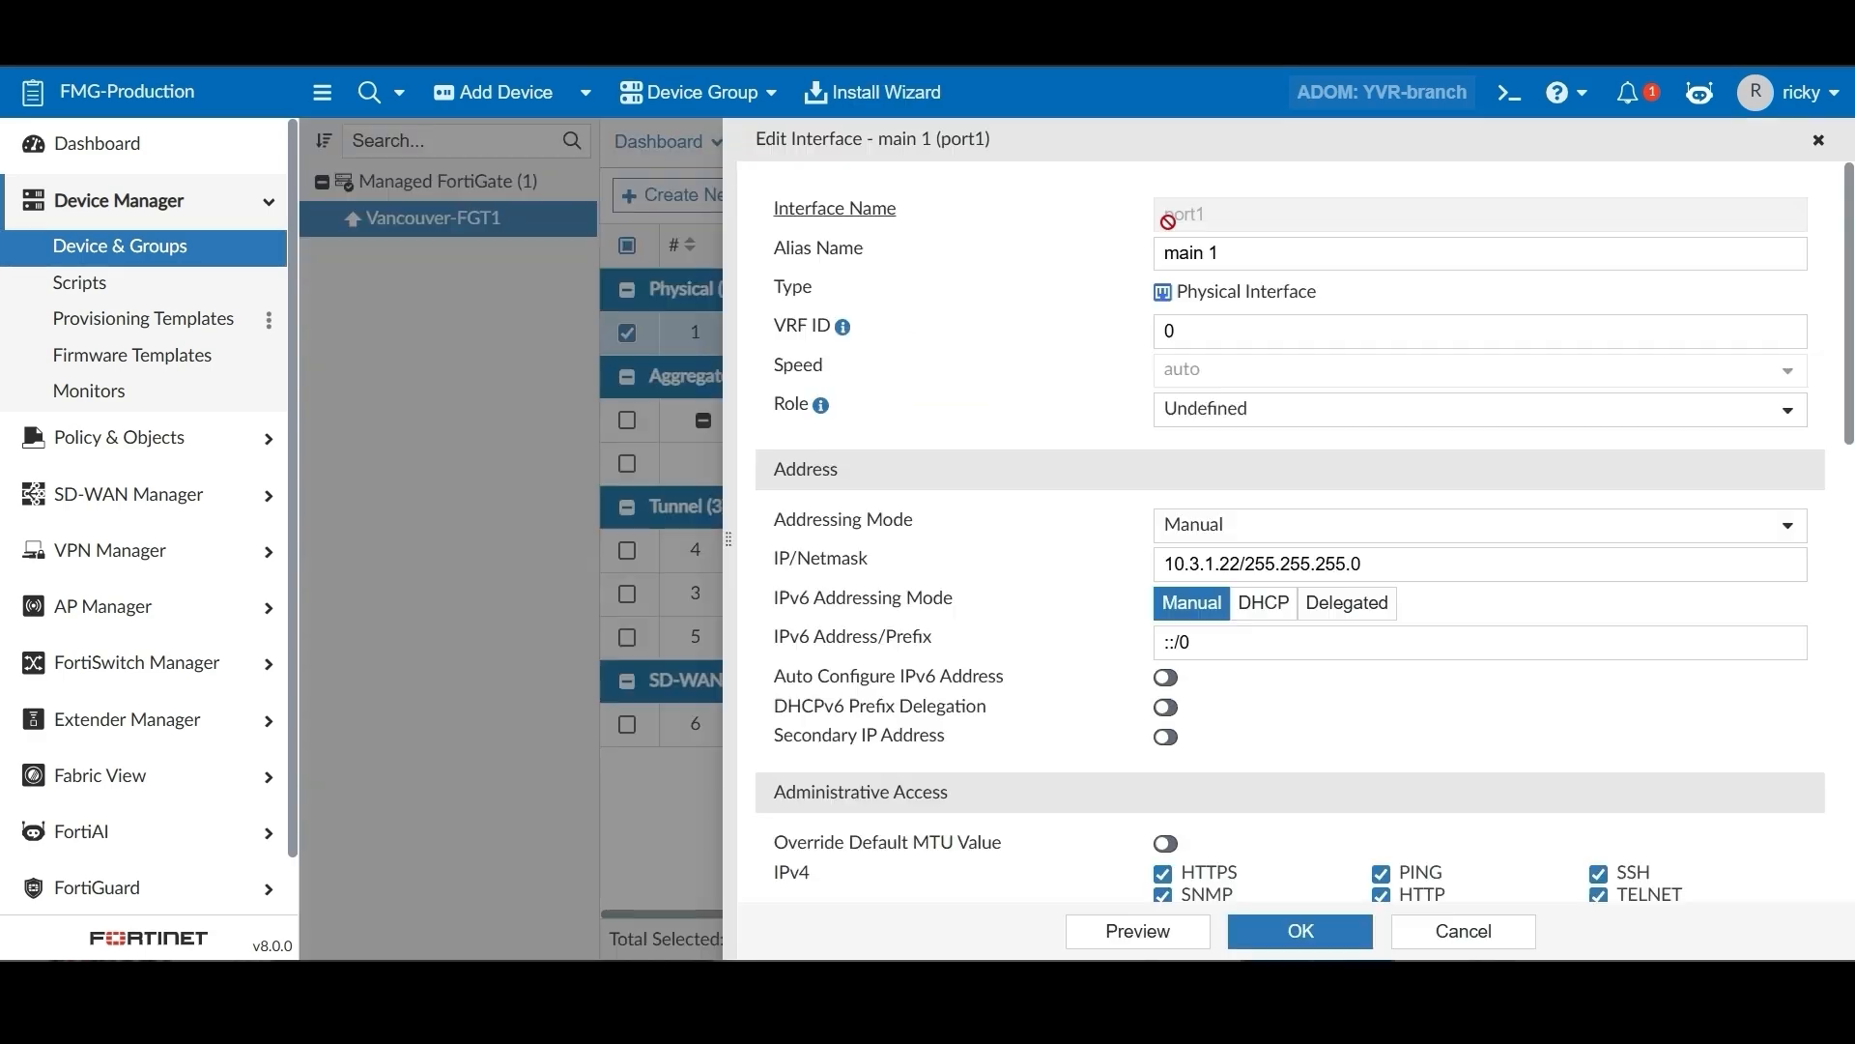
left_click_drag(1251, 256, 1053, 259)
type("public network interface")
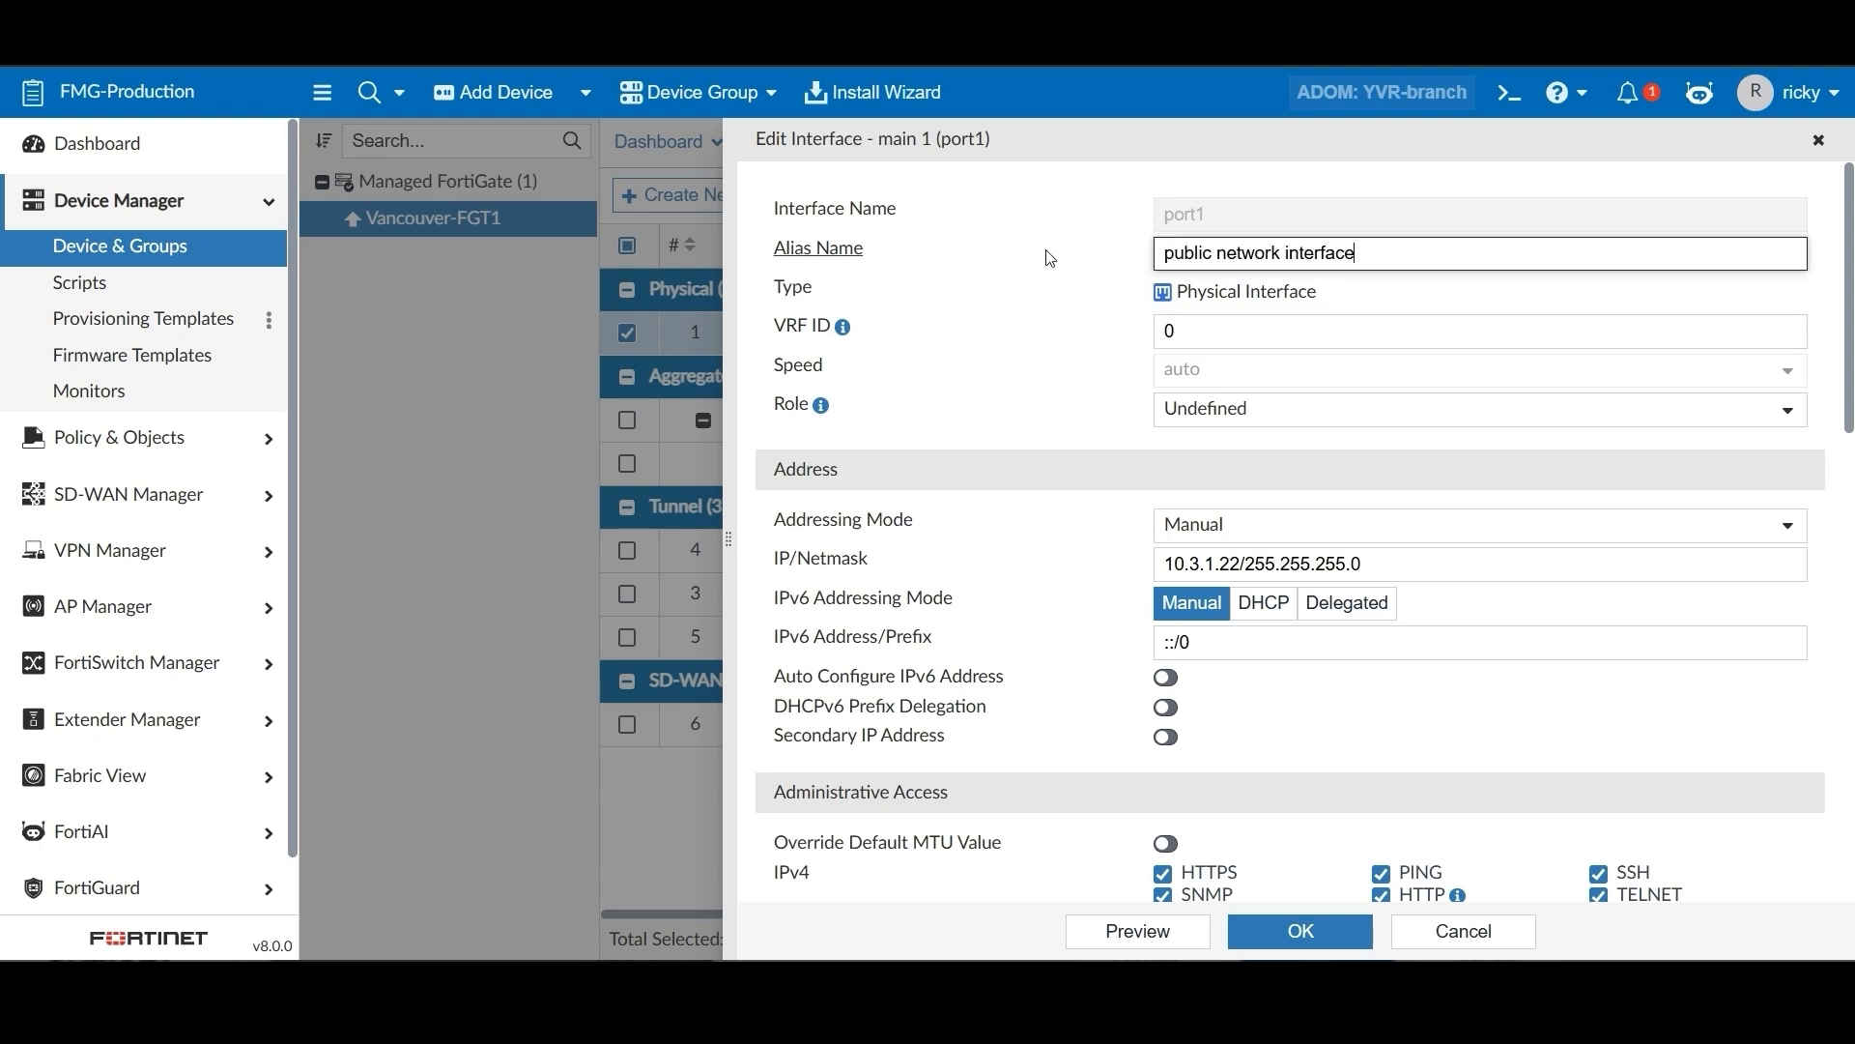
scroll(1138, 641, "down", 15)
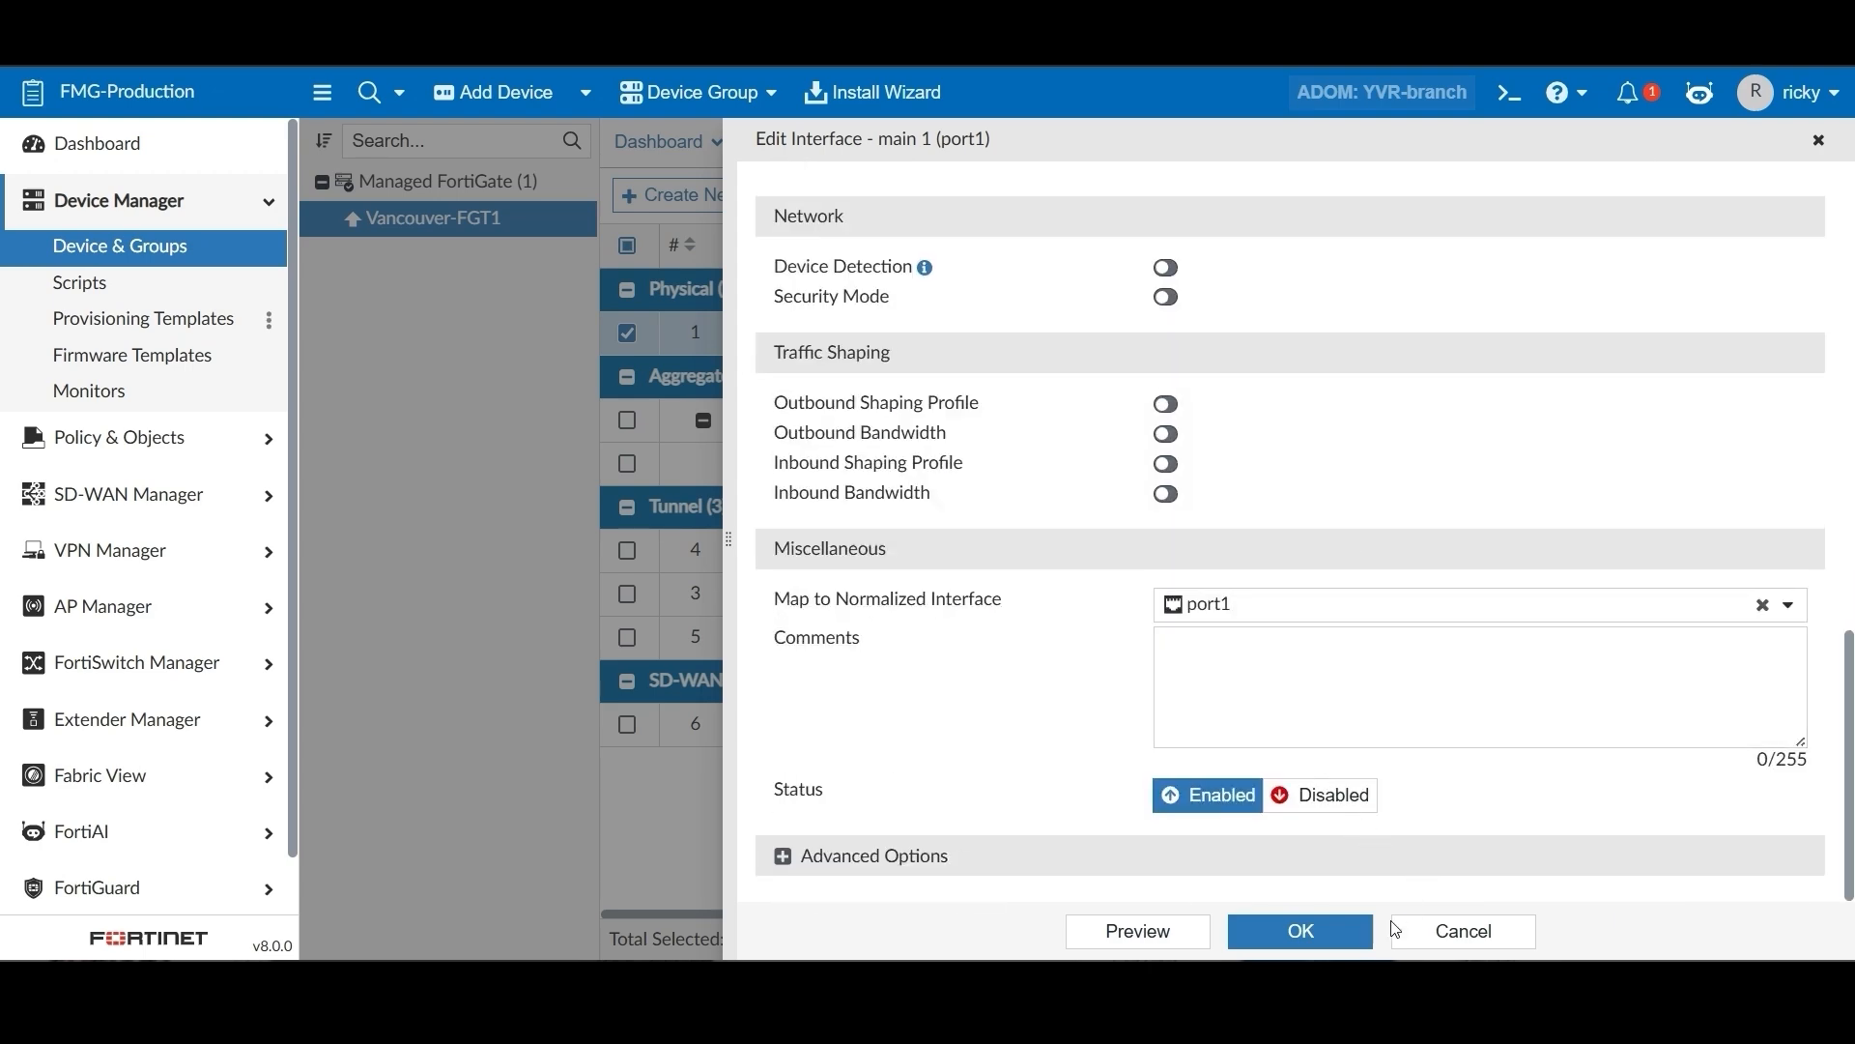
left_click(1297, 930)
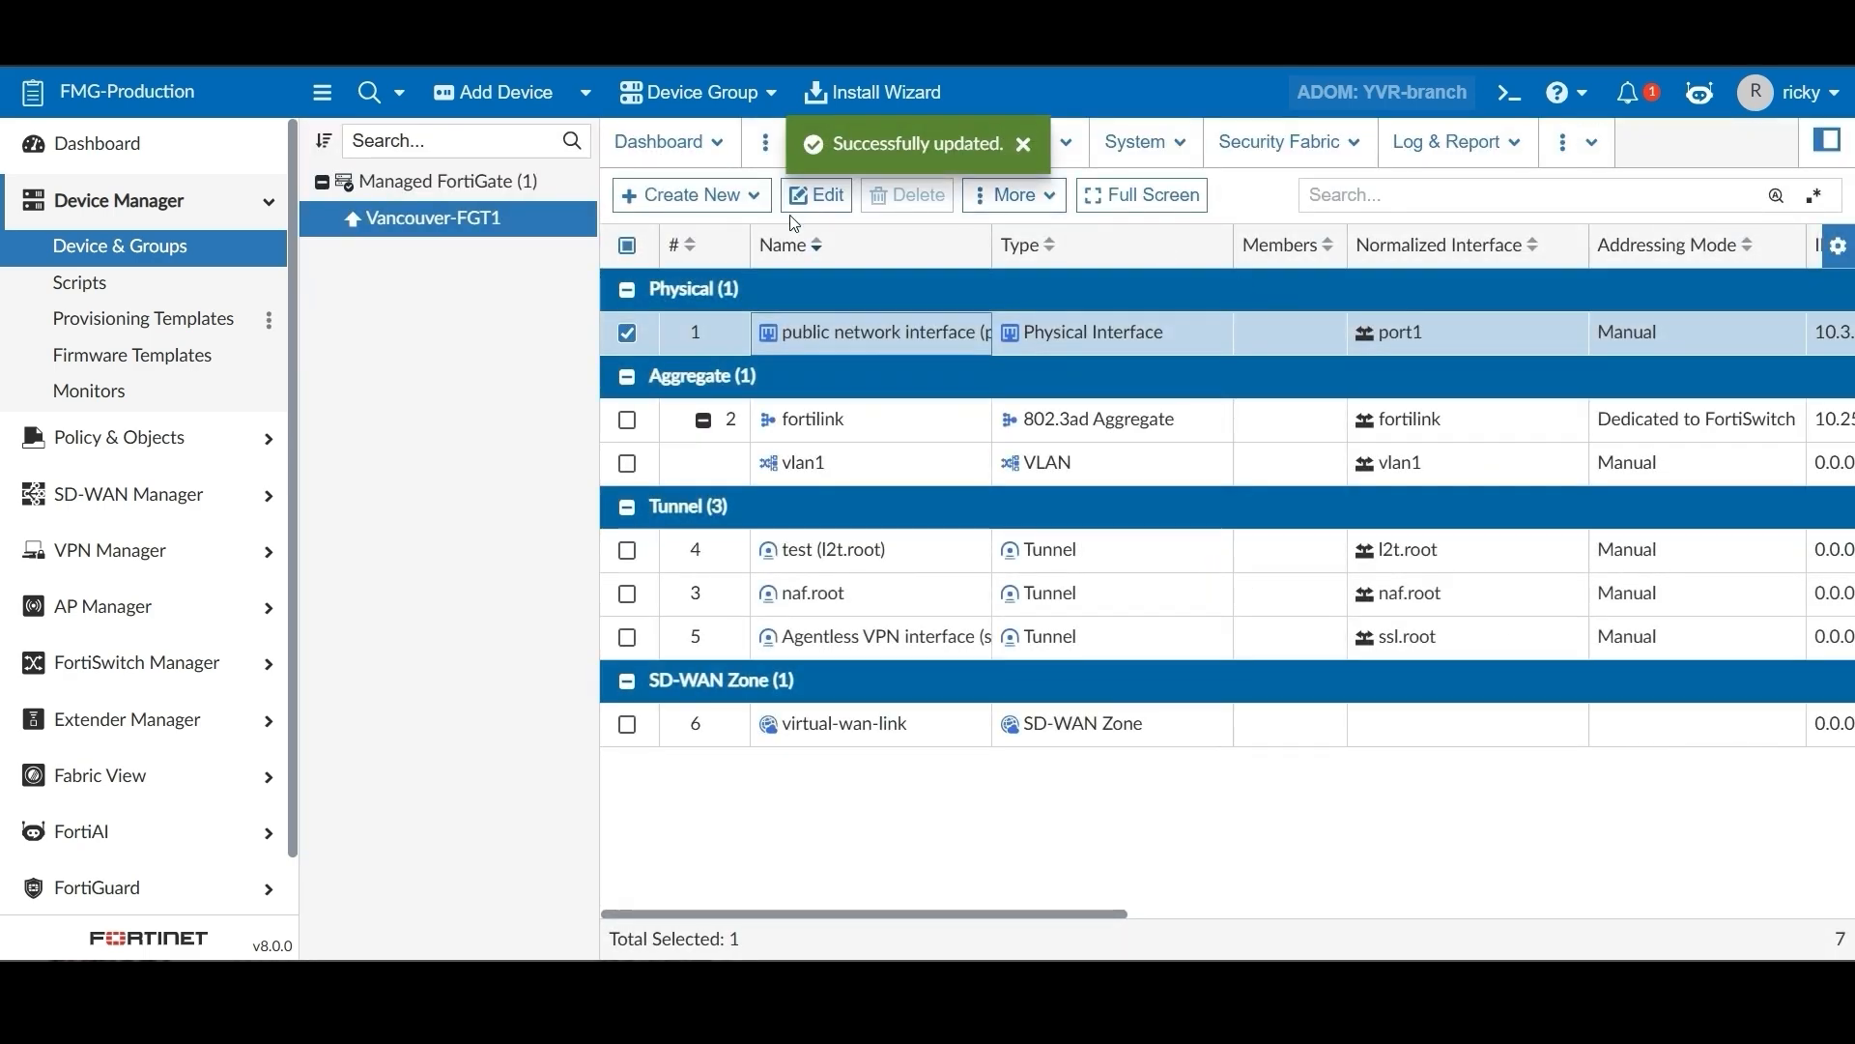
left_click(514, 184)
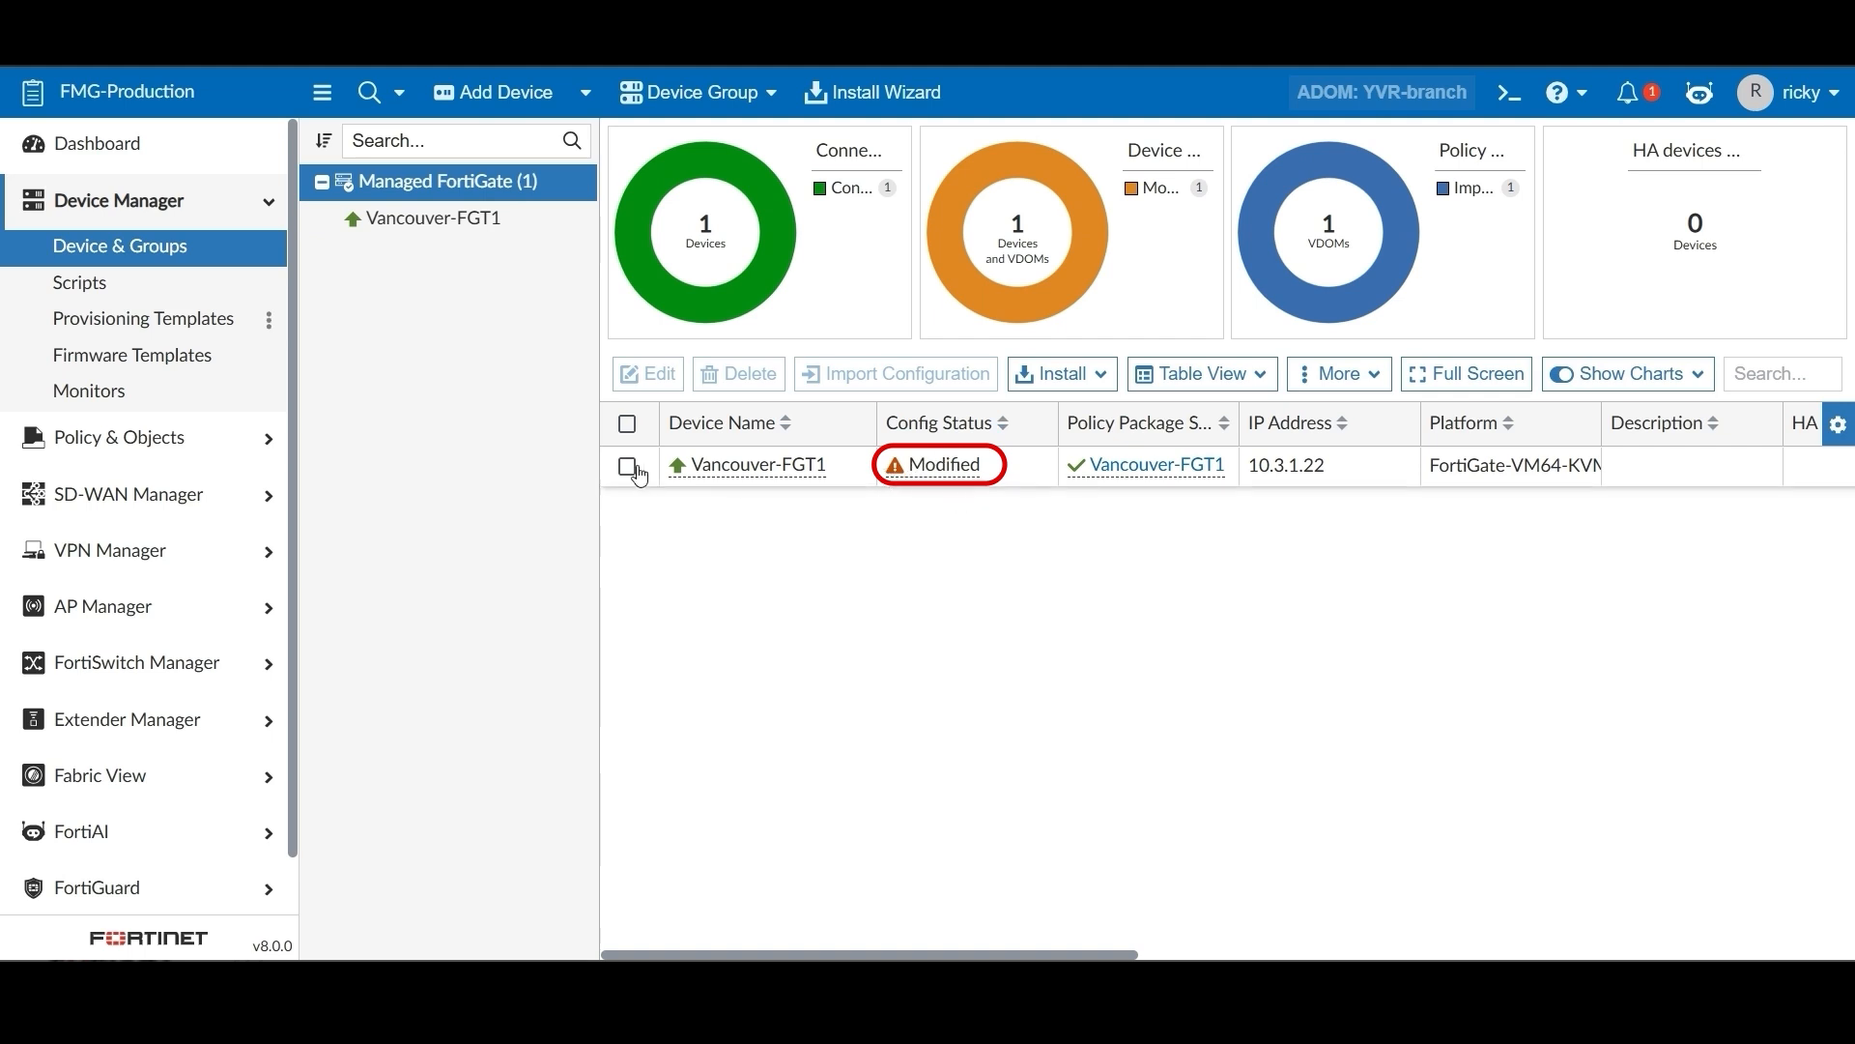
Review the BGP provisioning templates, selecting HUB_BGP_Recommended, then show the empty Static Route list
left_click(198, 318)
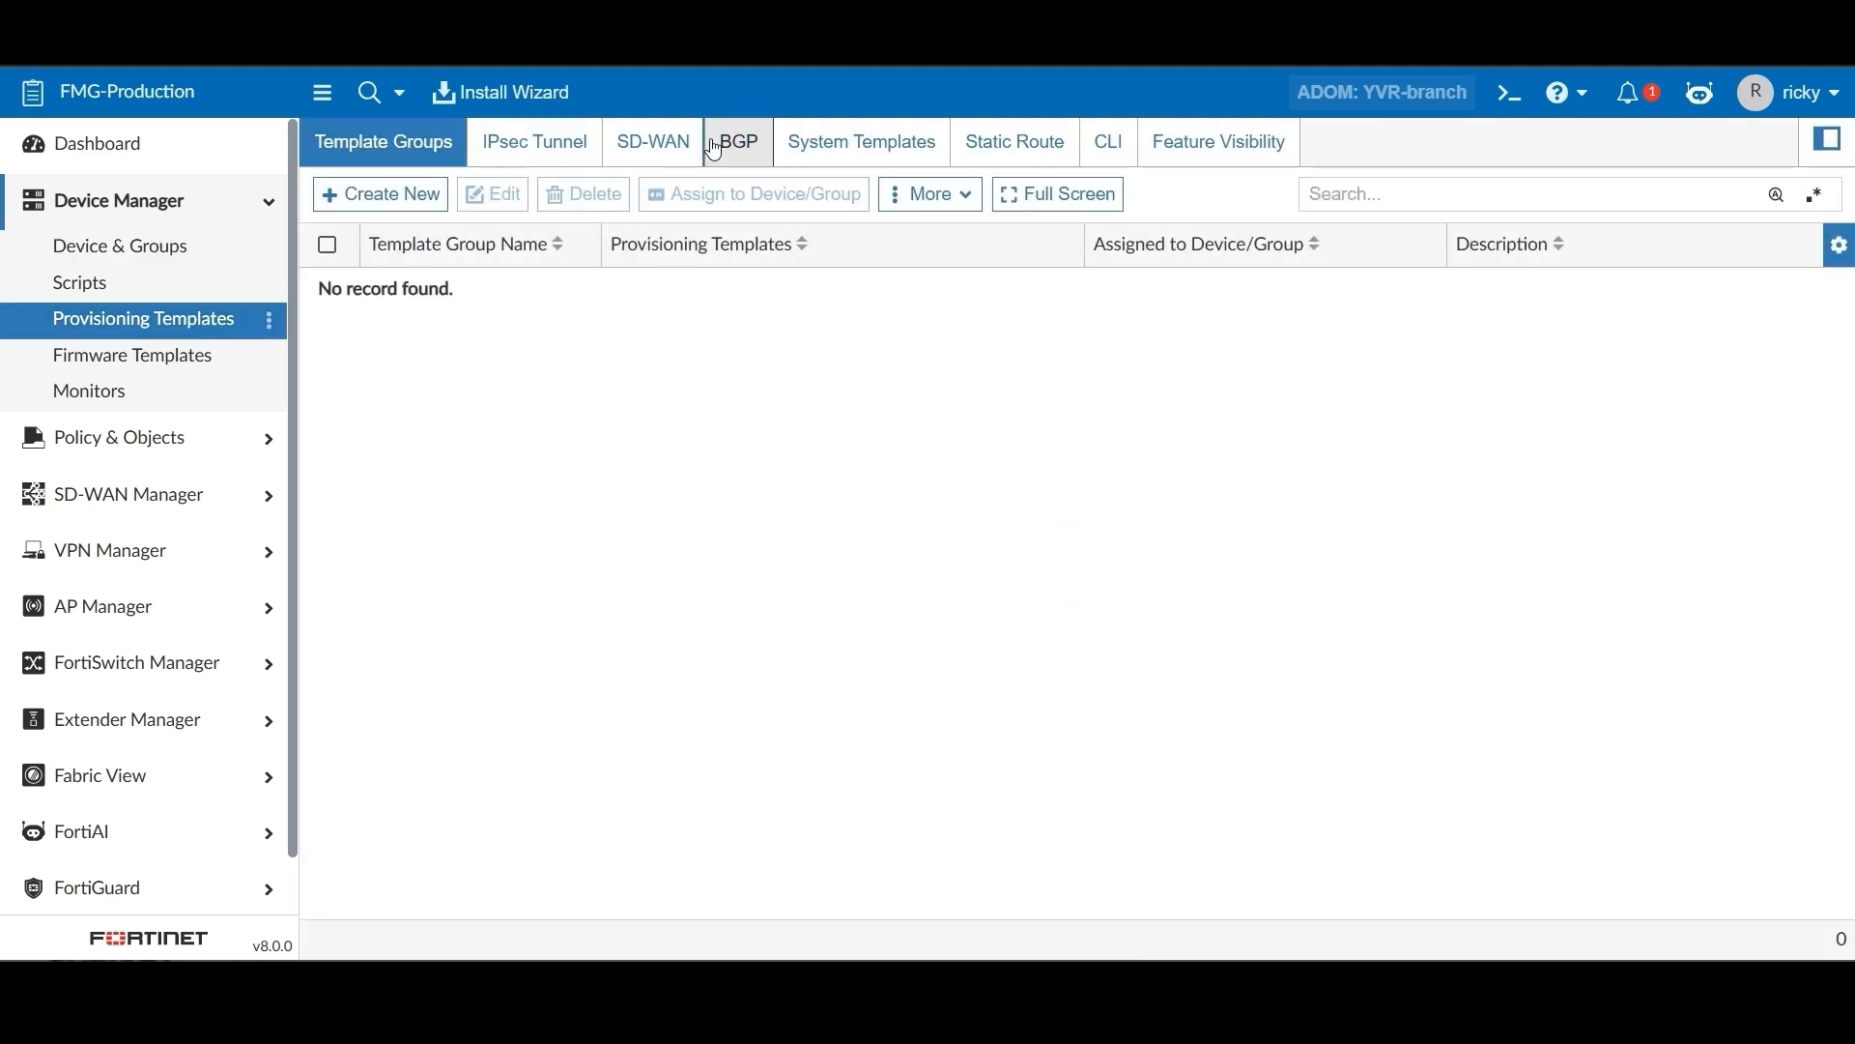
left_click(714, 150)
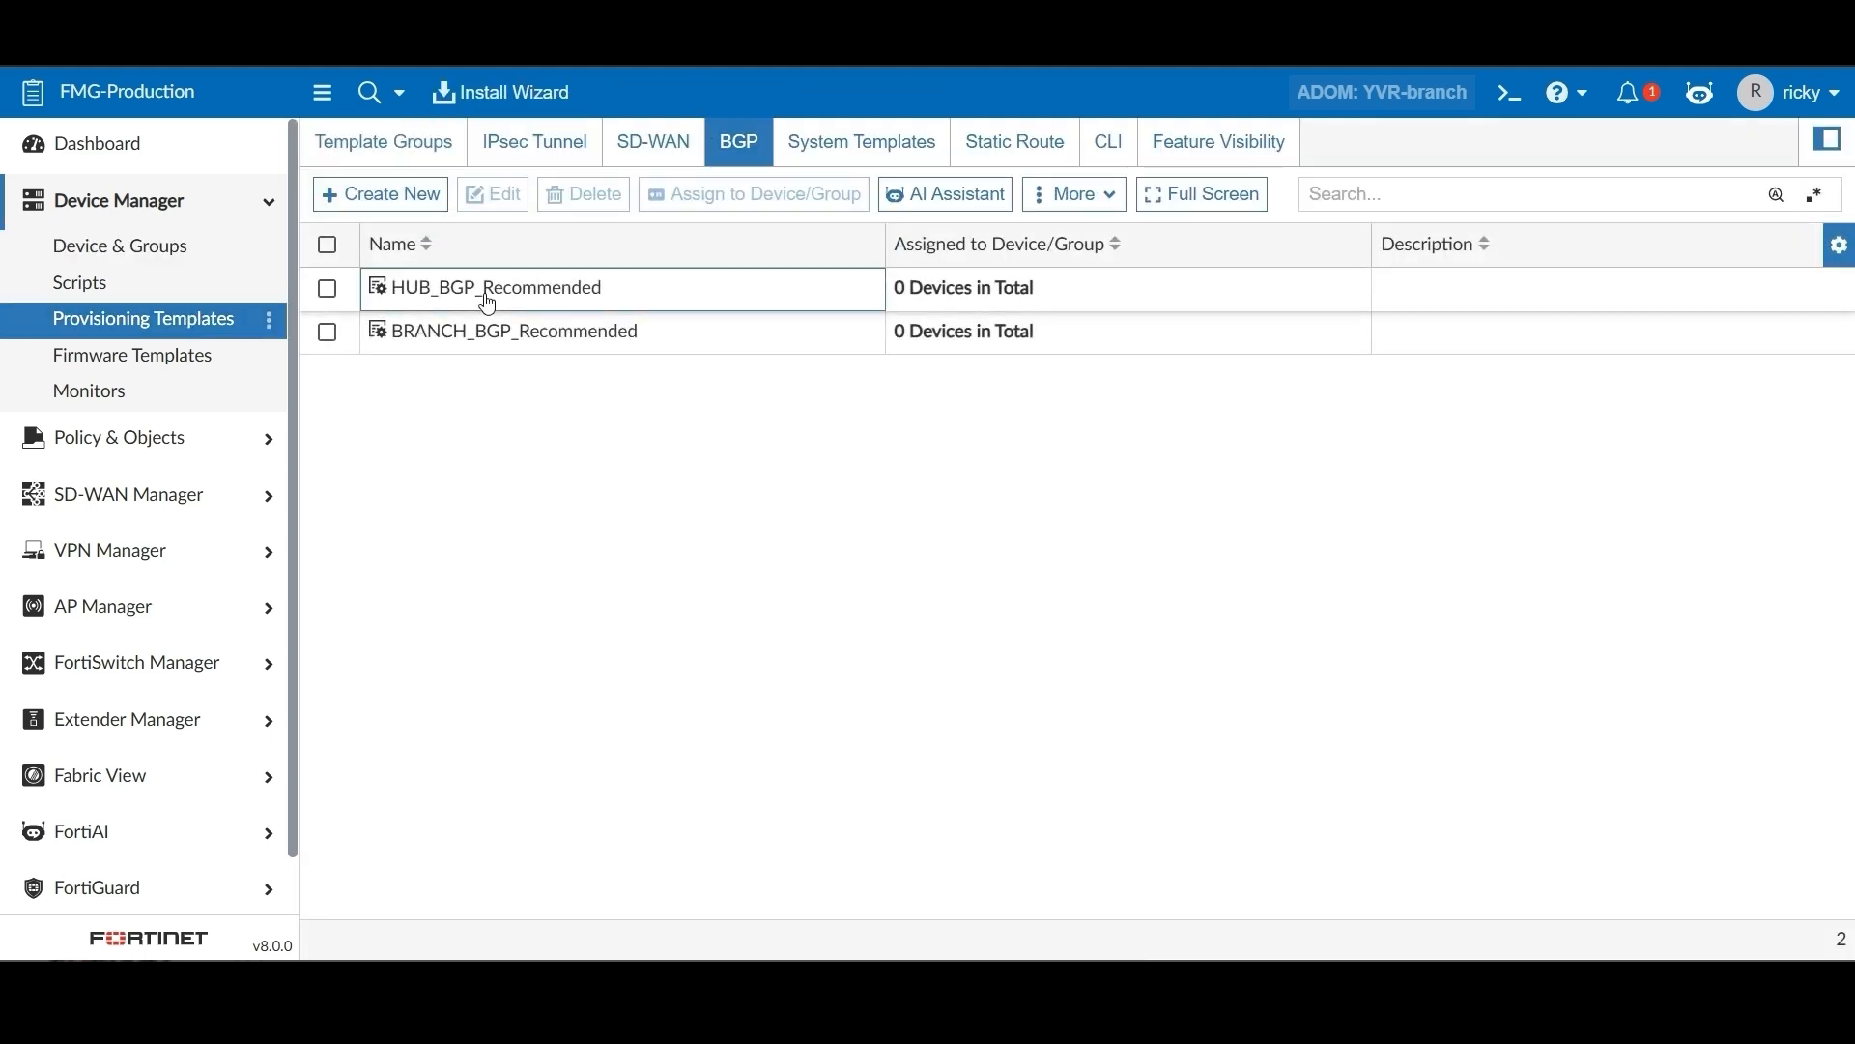
left_click(488, 305)
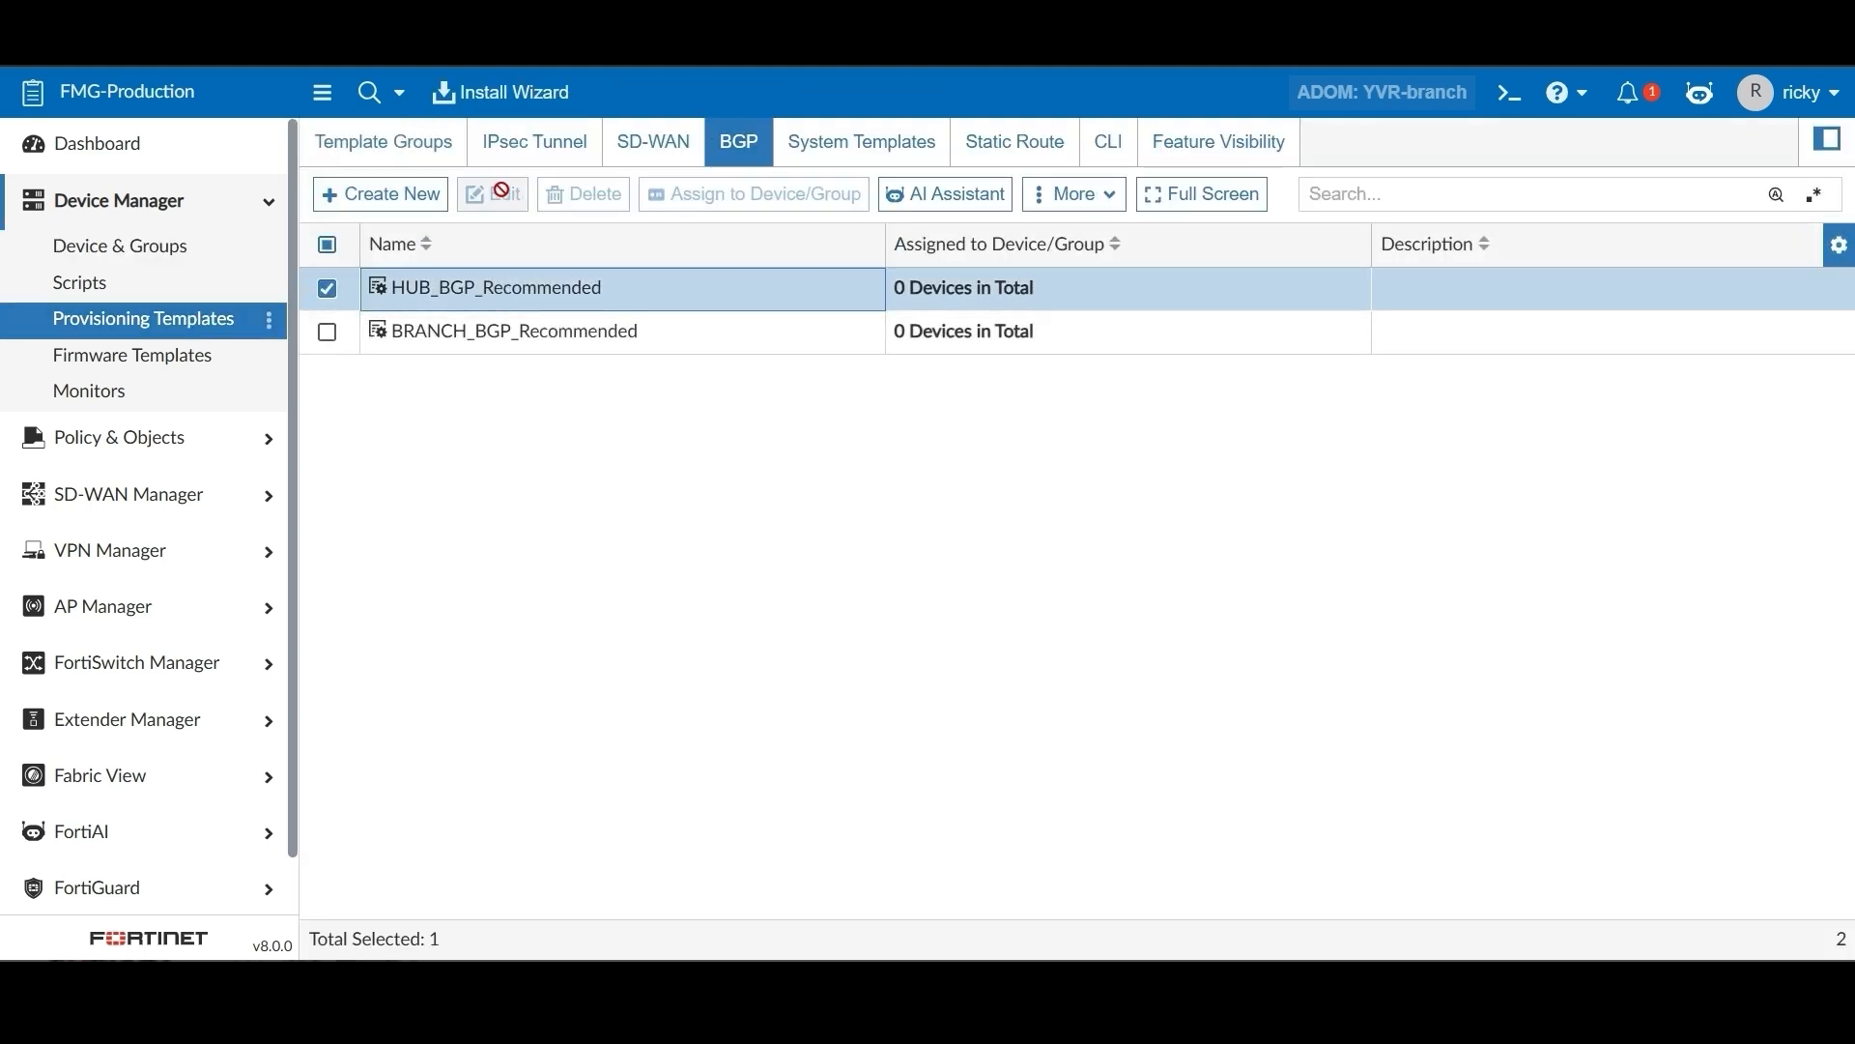
left_click(986, 155)
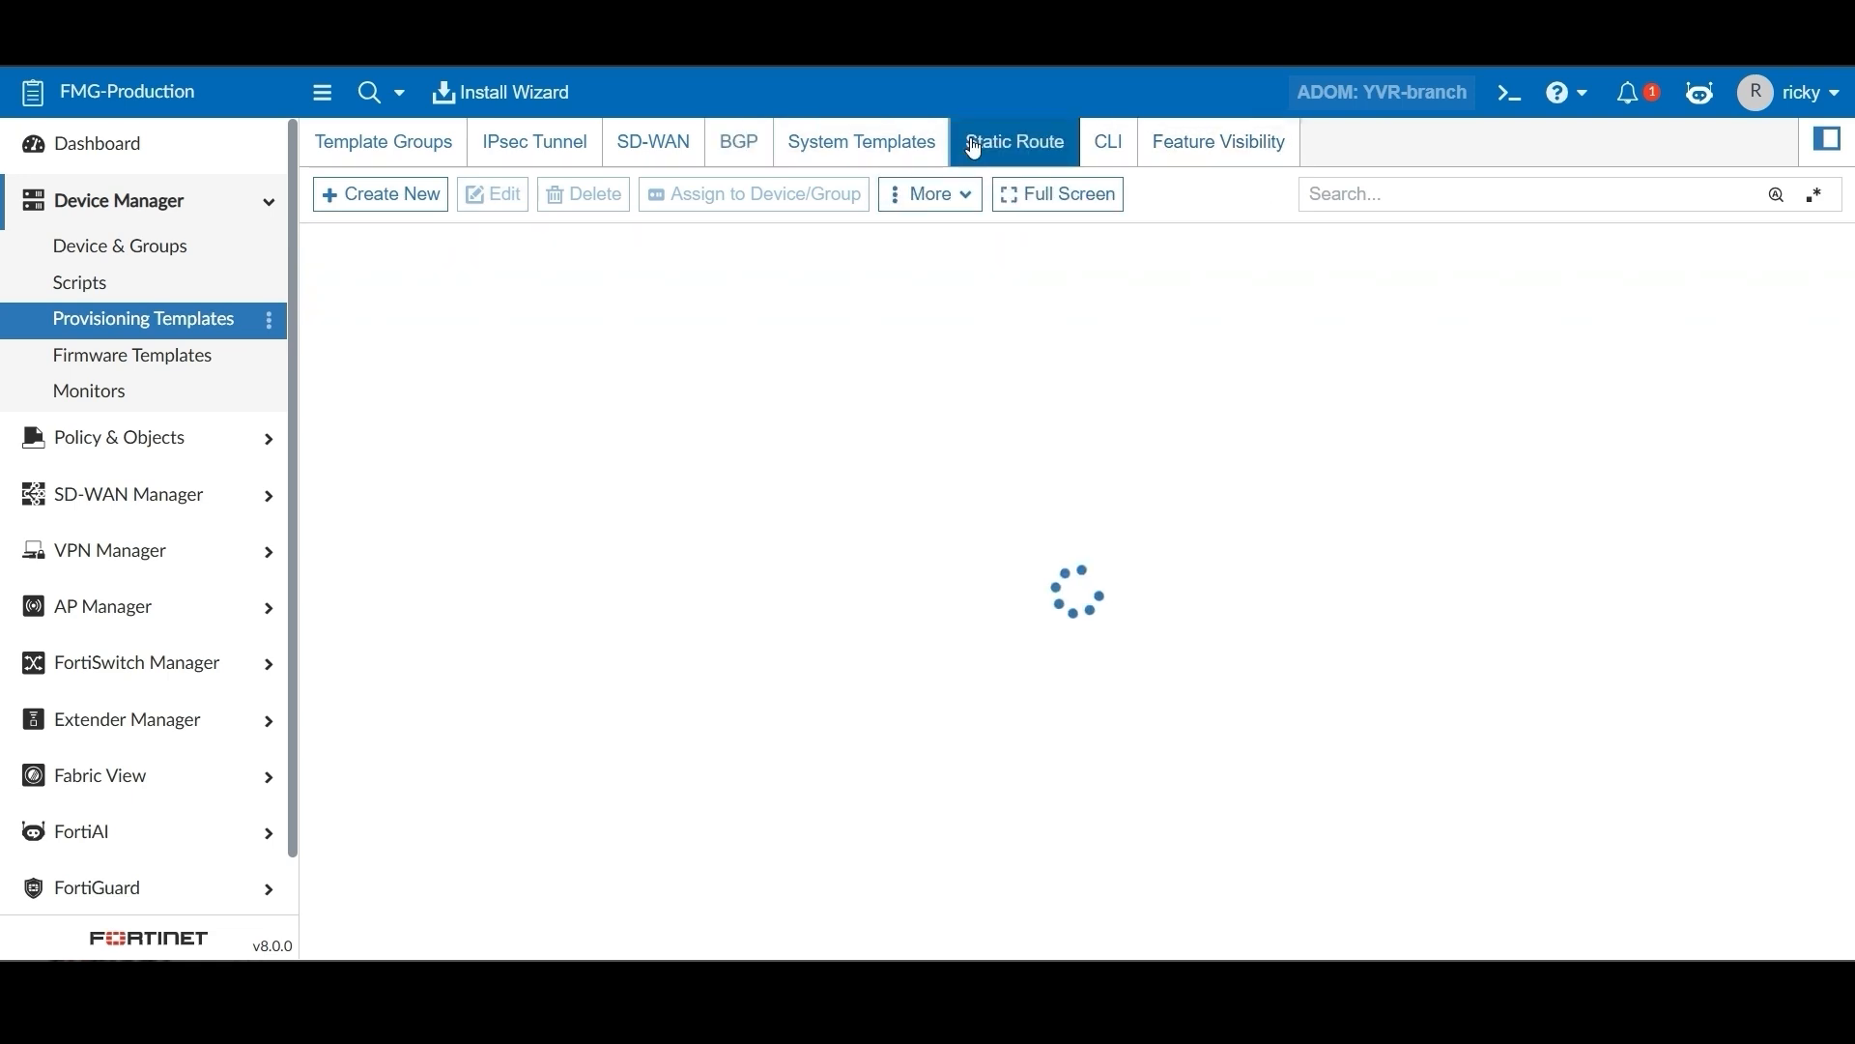
Start a static route template named Main_routing with an IPv4 route 198.51.100.7/32 via 198.51.100.1 on port2
left_click(384, 195)
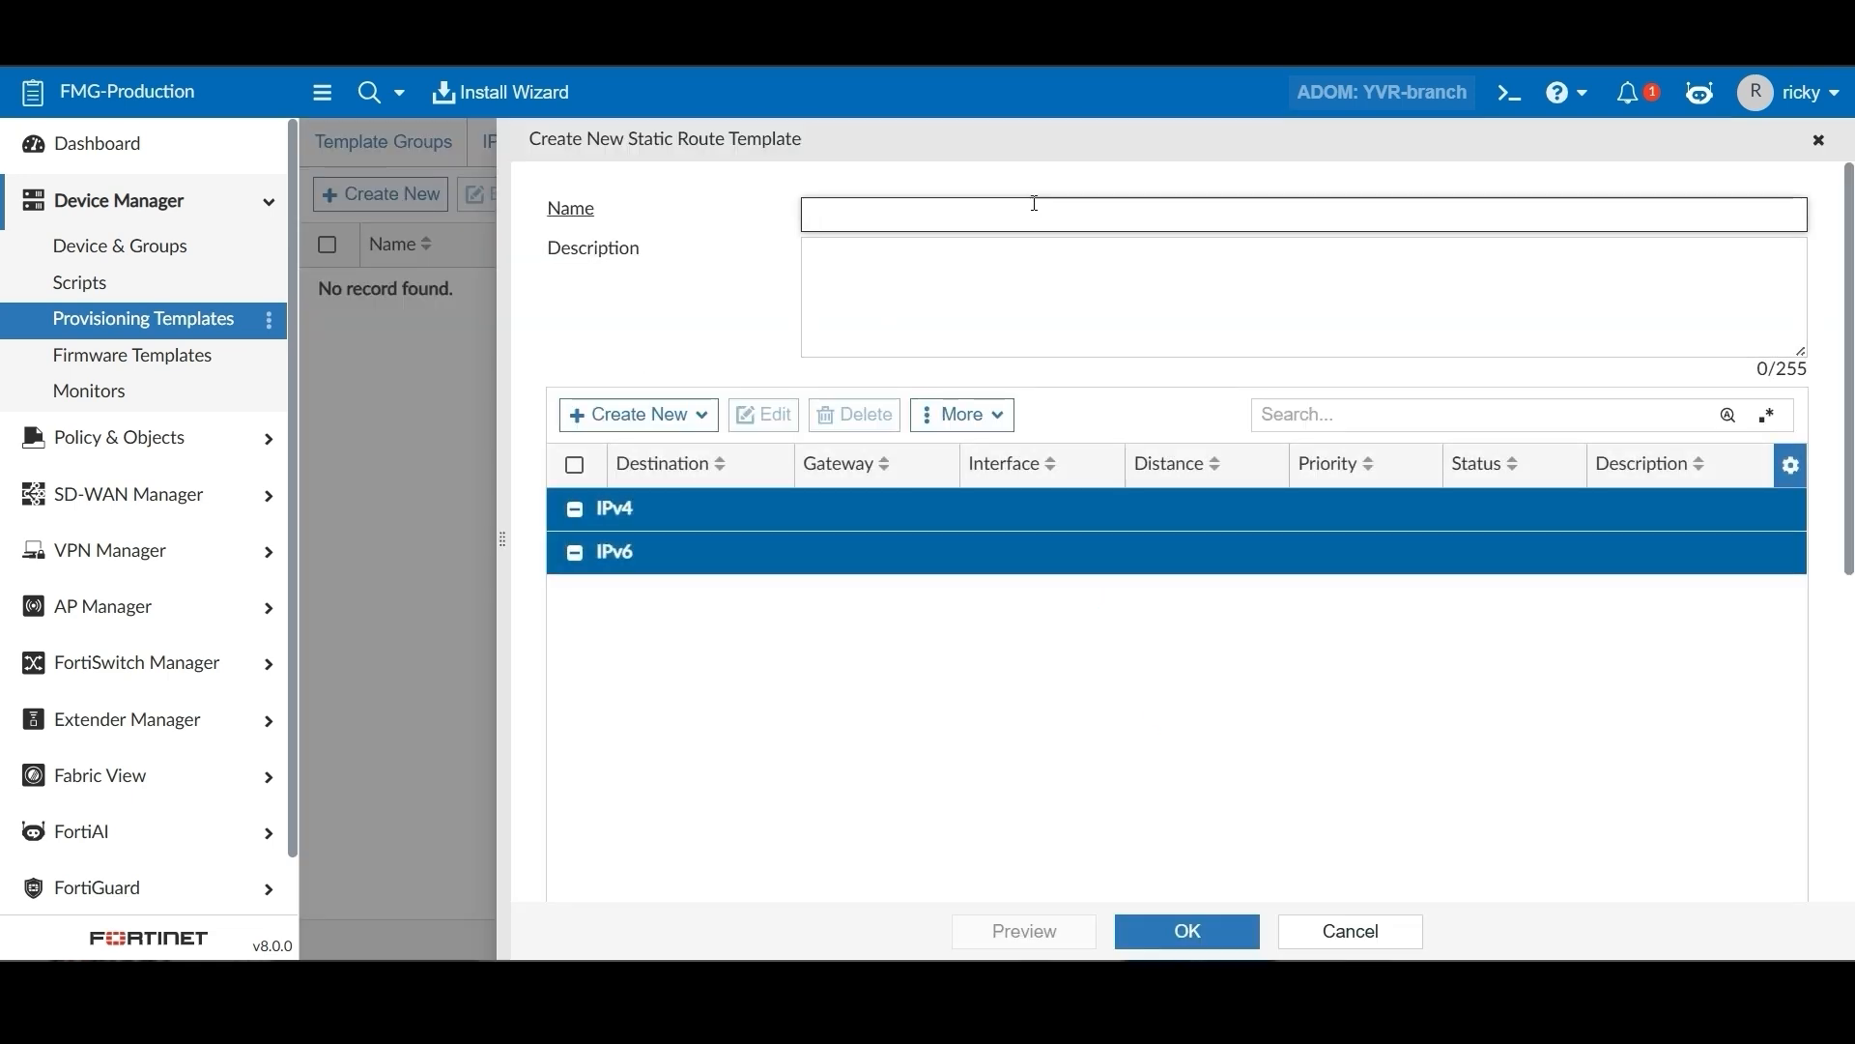
type("Main_routing")
left_click(640, 414)
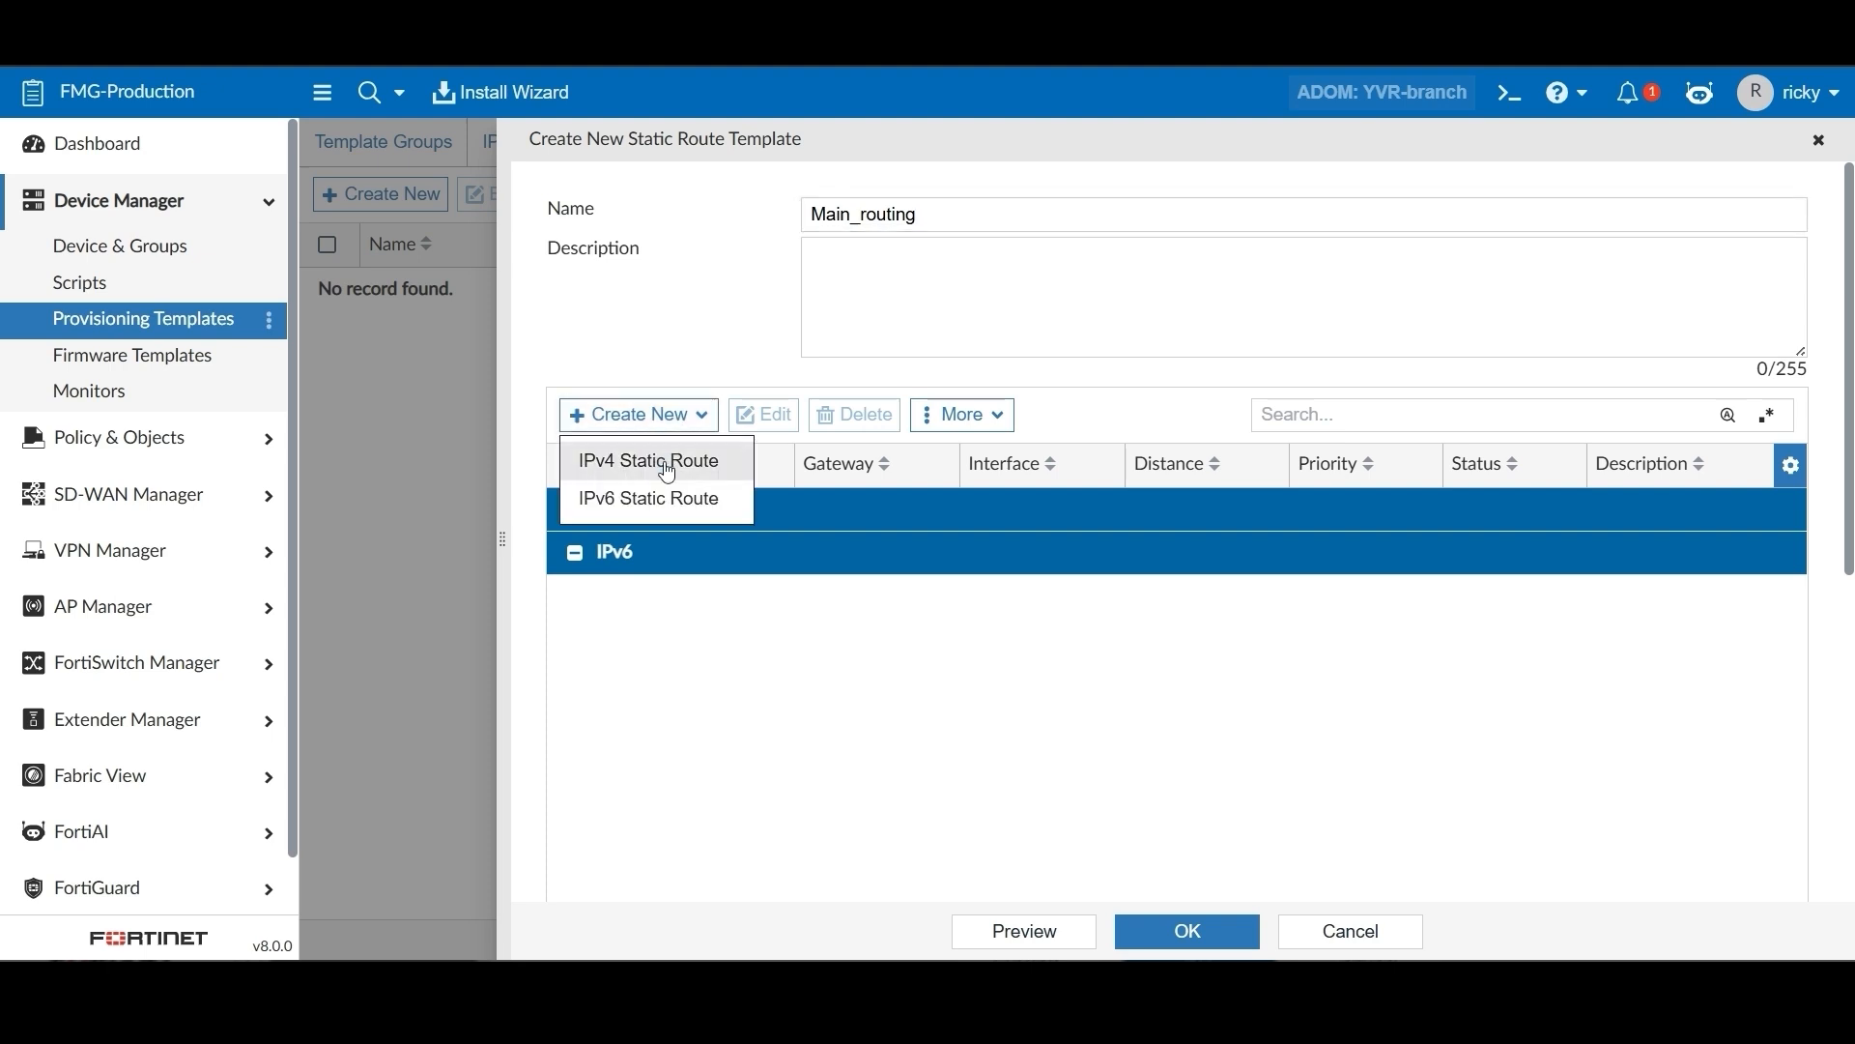
left_click(666, 471)
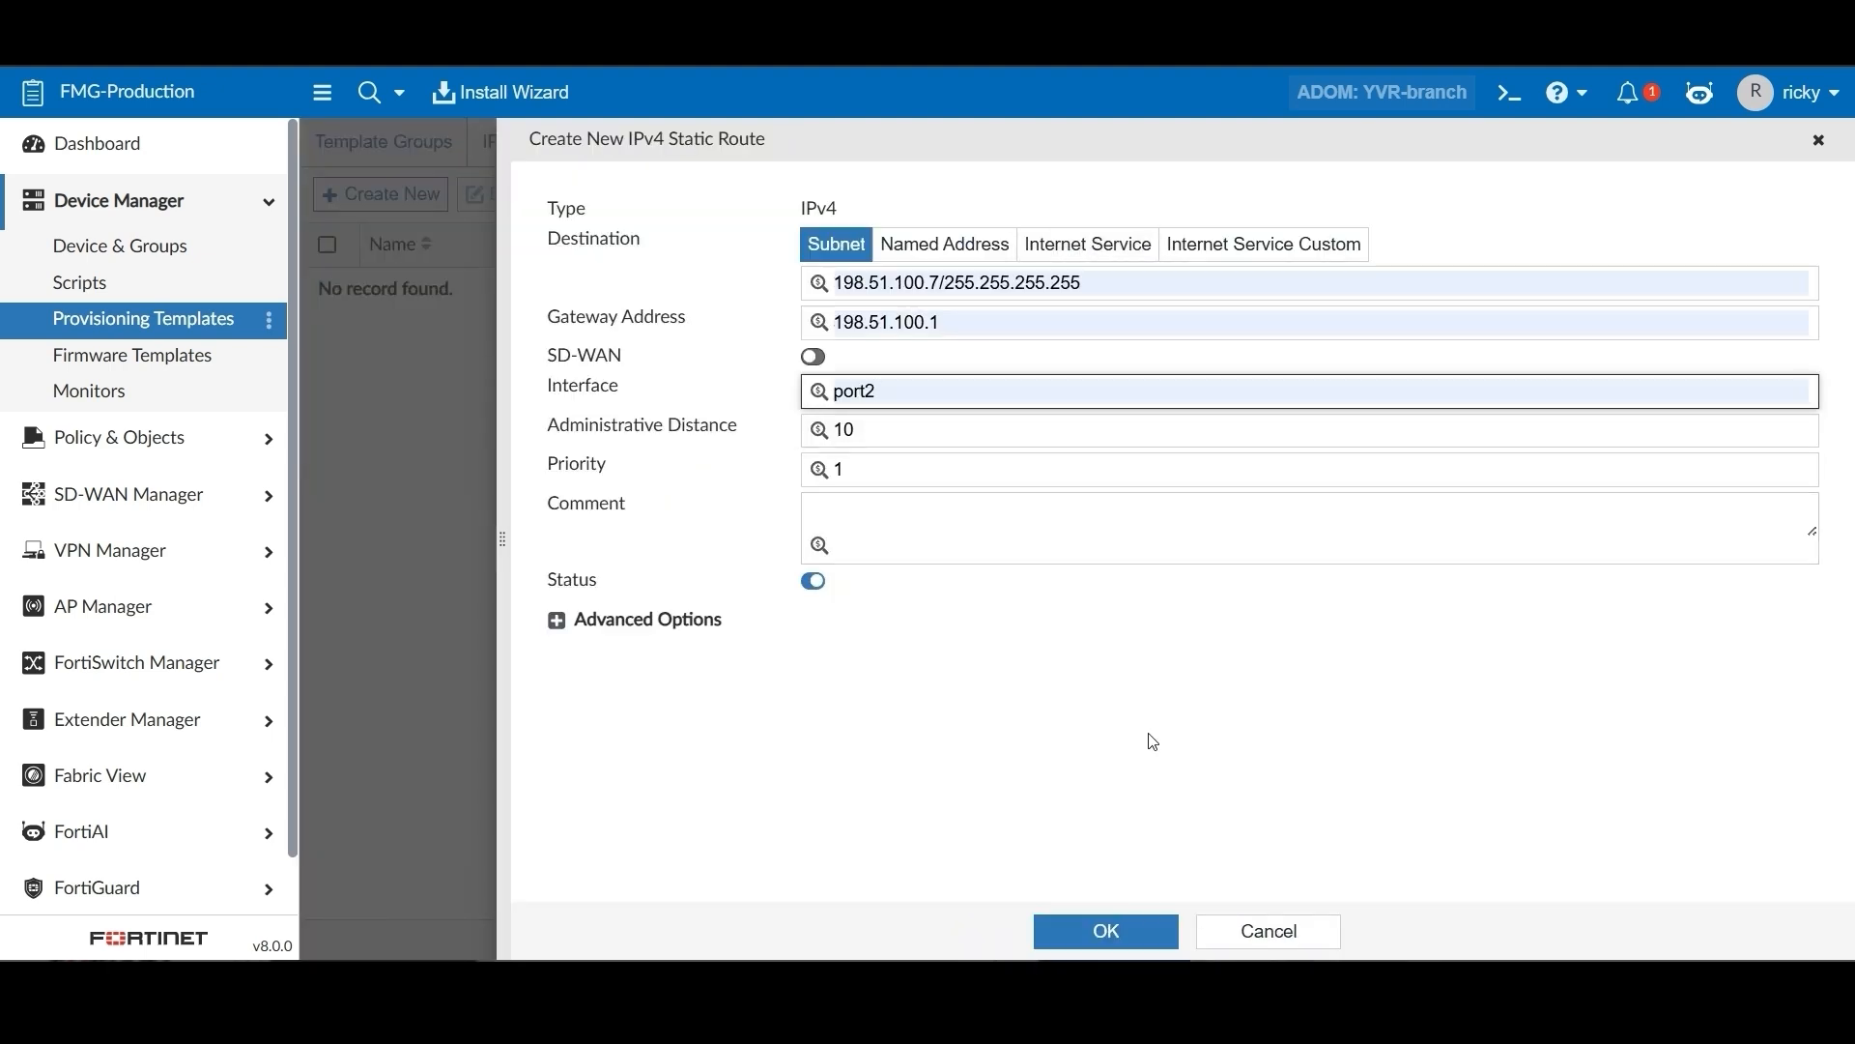
left_click(1152, 940)
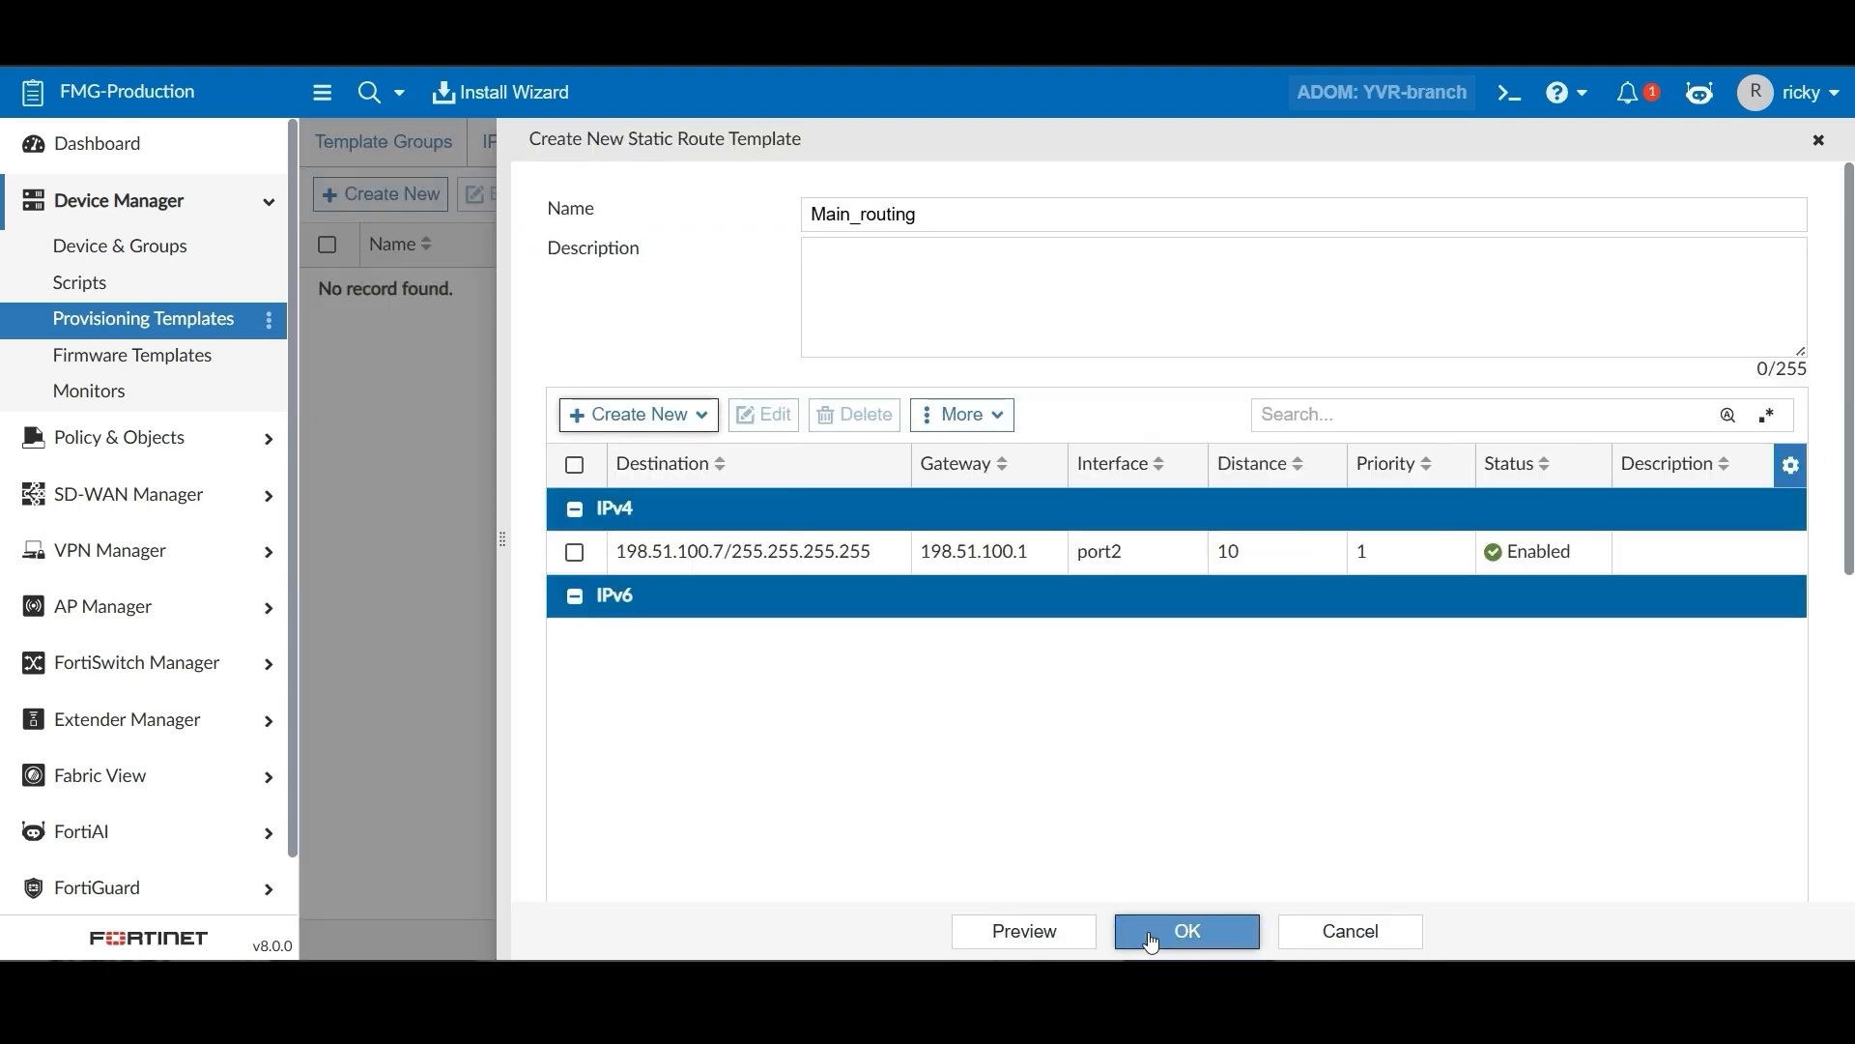
Save the Main_routing template with the change note 'initial'
left_click(1162, 932)
left_click(988, 281)
type("initial")
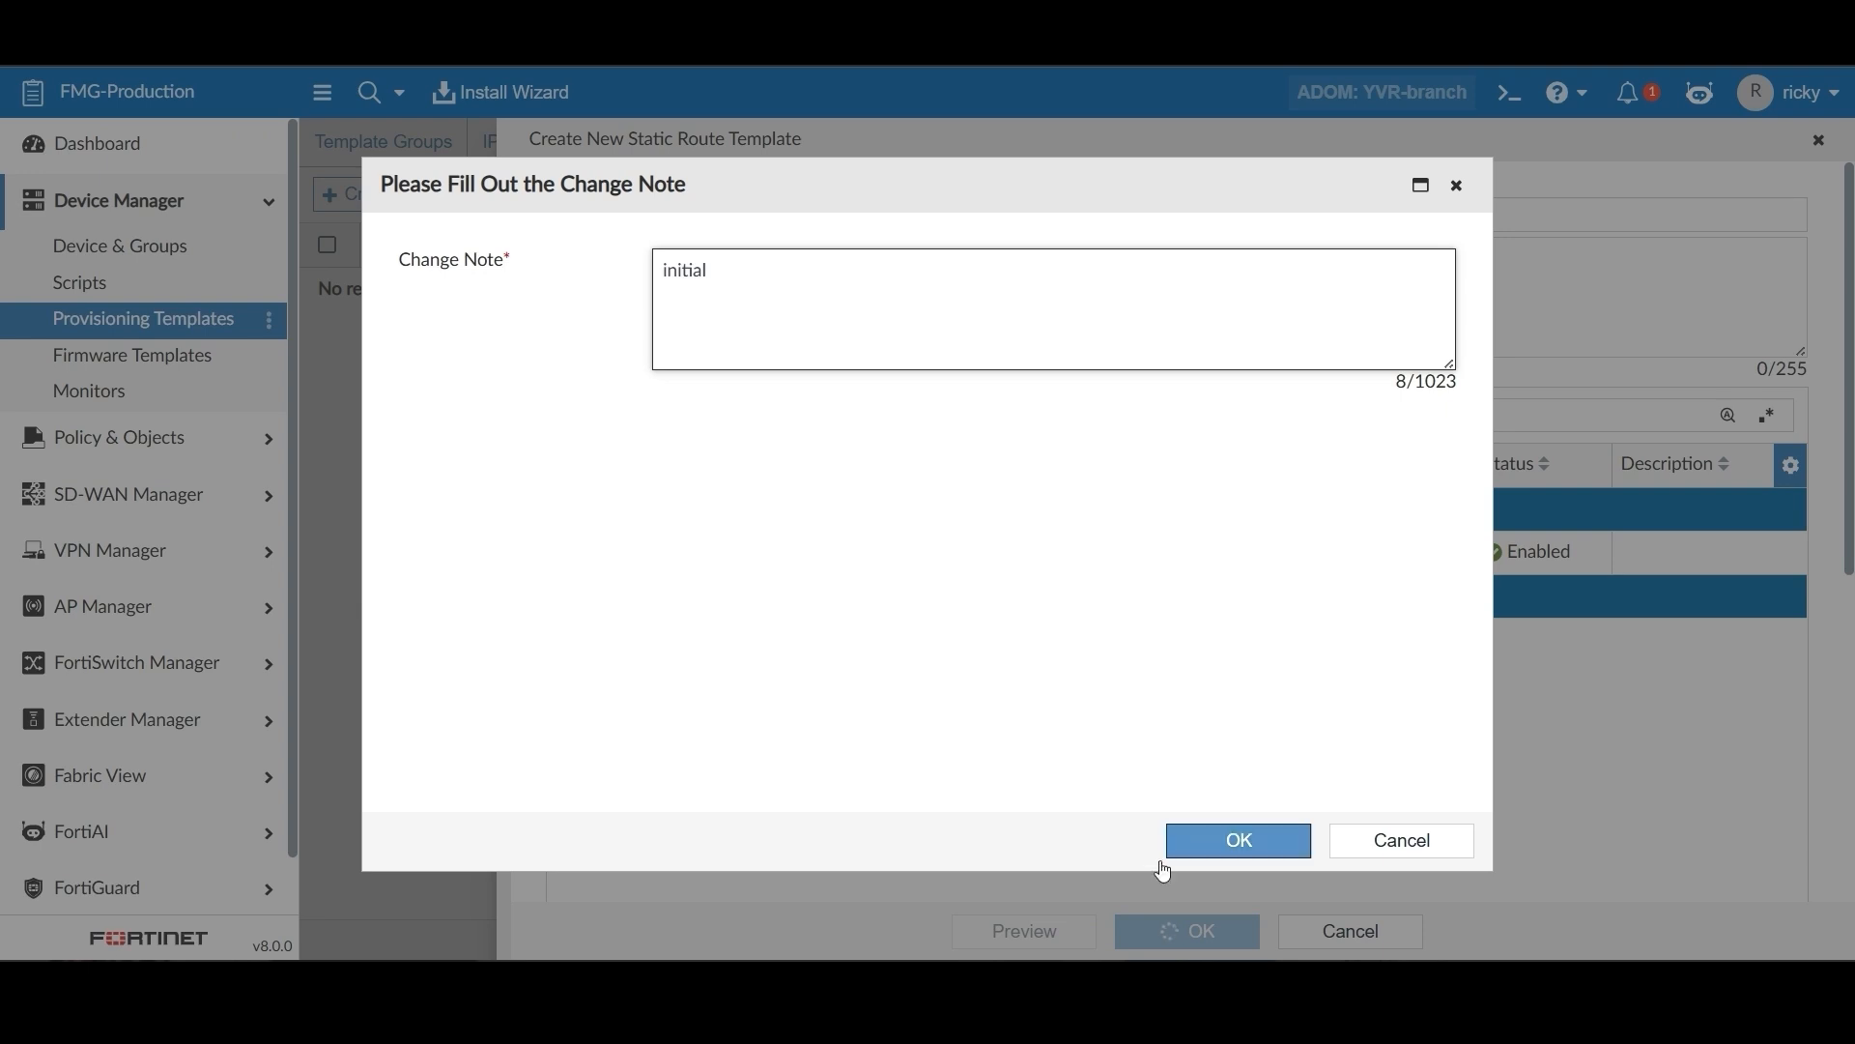
left_click(1208, 848)
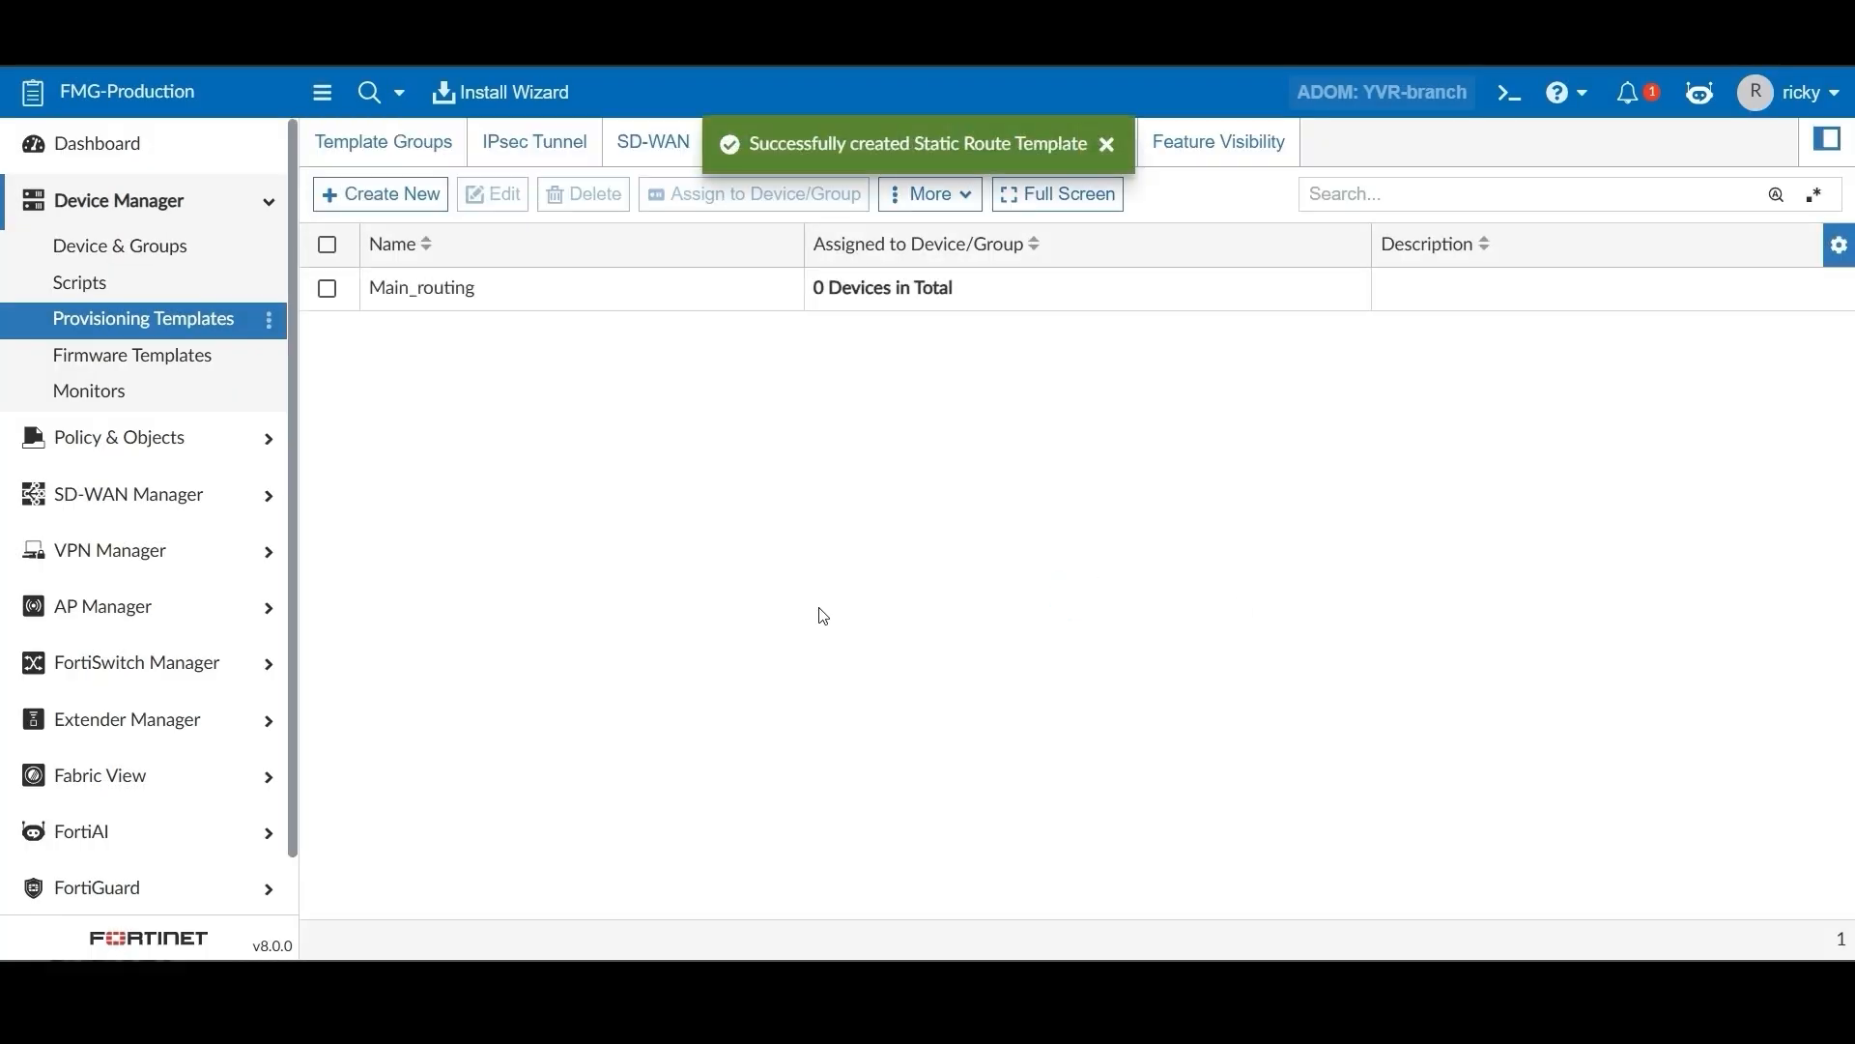